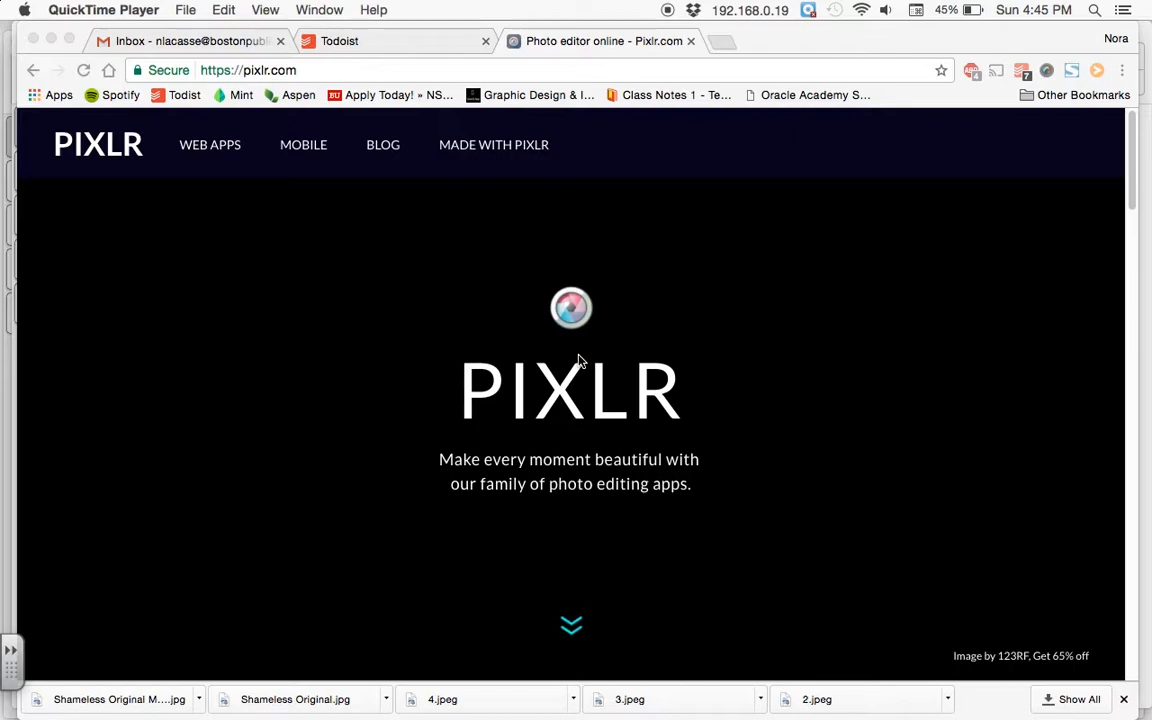
Launch the Pixlr Editor web app from the Pixlr home page.
scroll(578, 360, "down", 3)
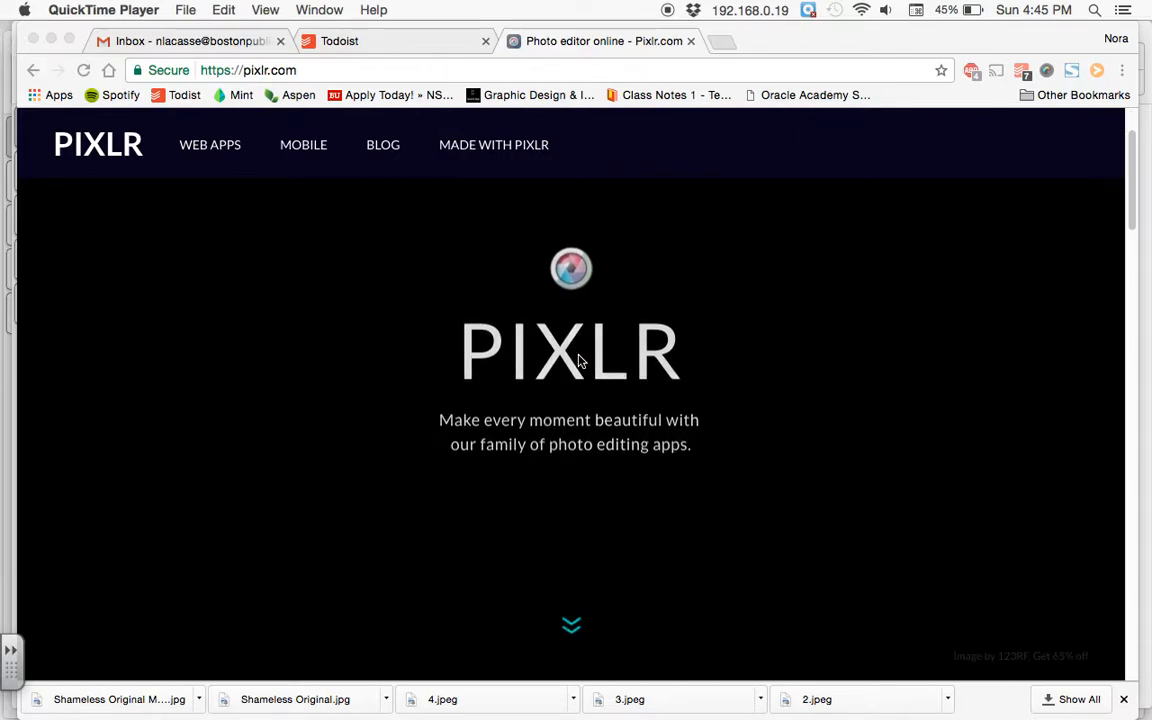
scroll(578, 360, "down", 5)
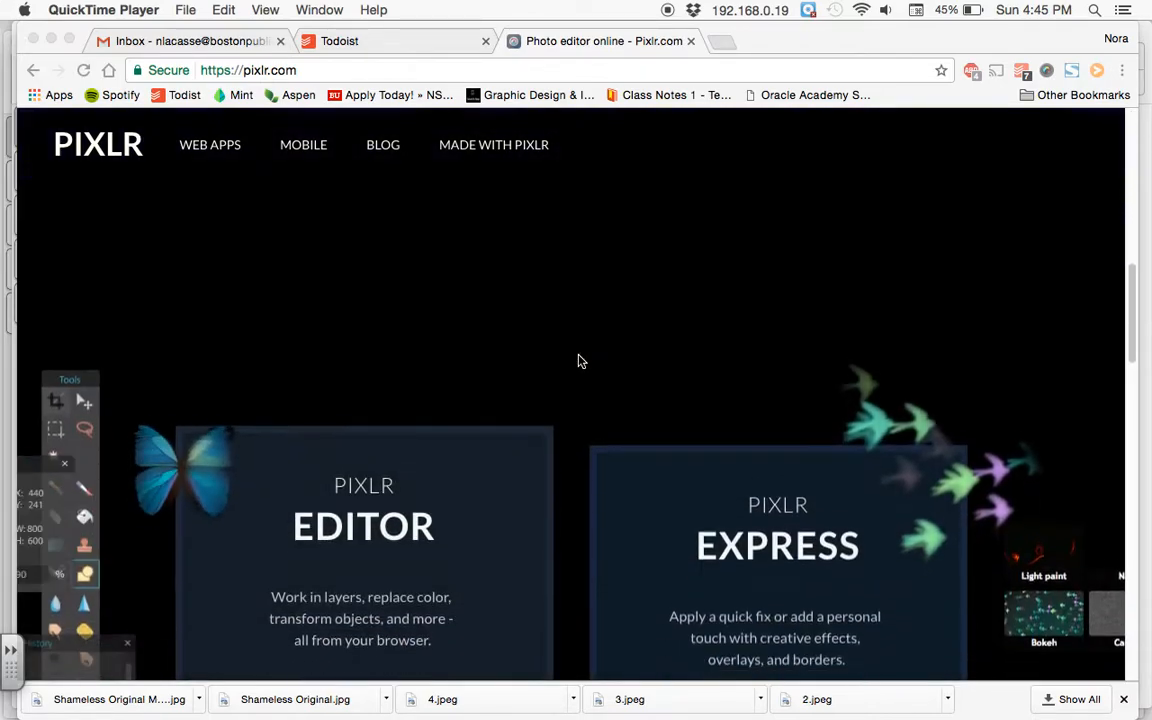
scroll(578, 360, "down", 3)
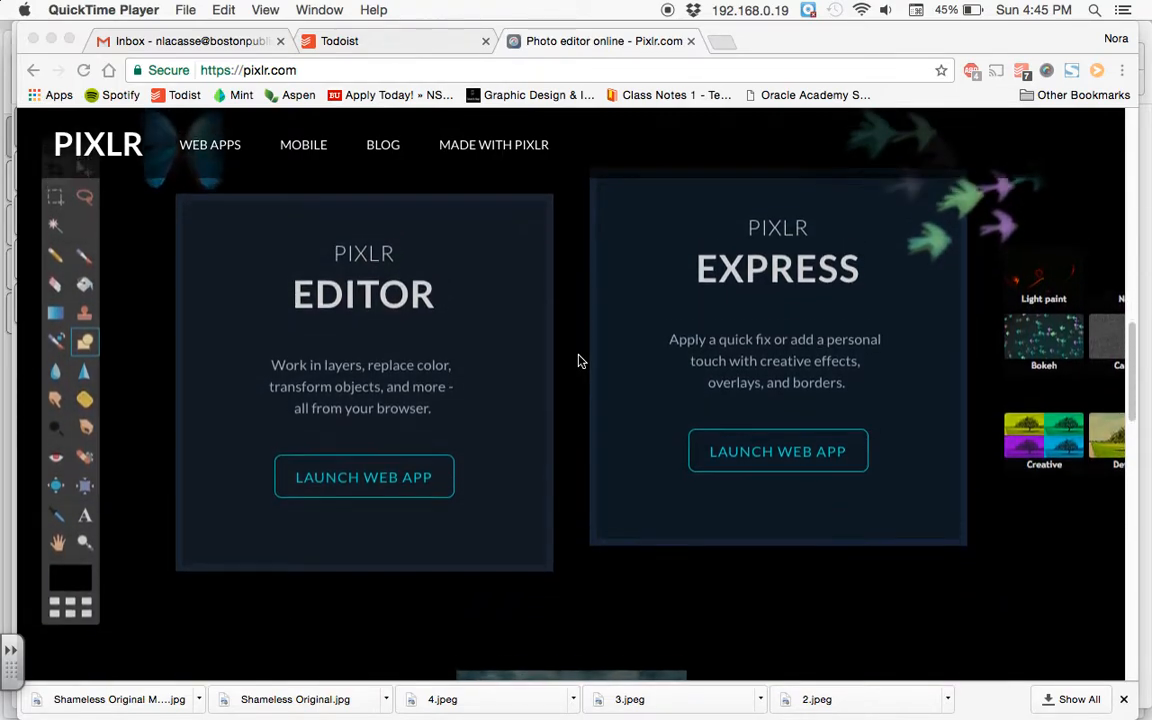
left_click(388, 495)
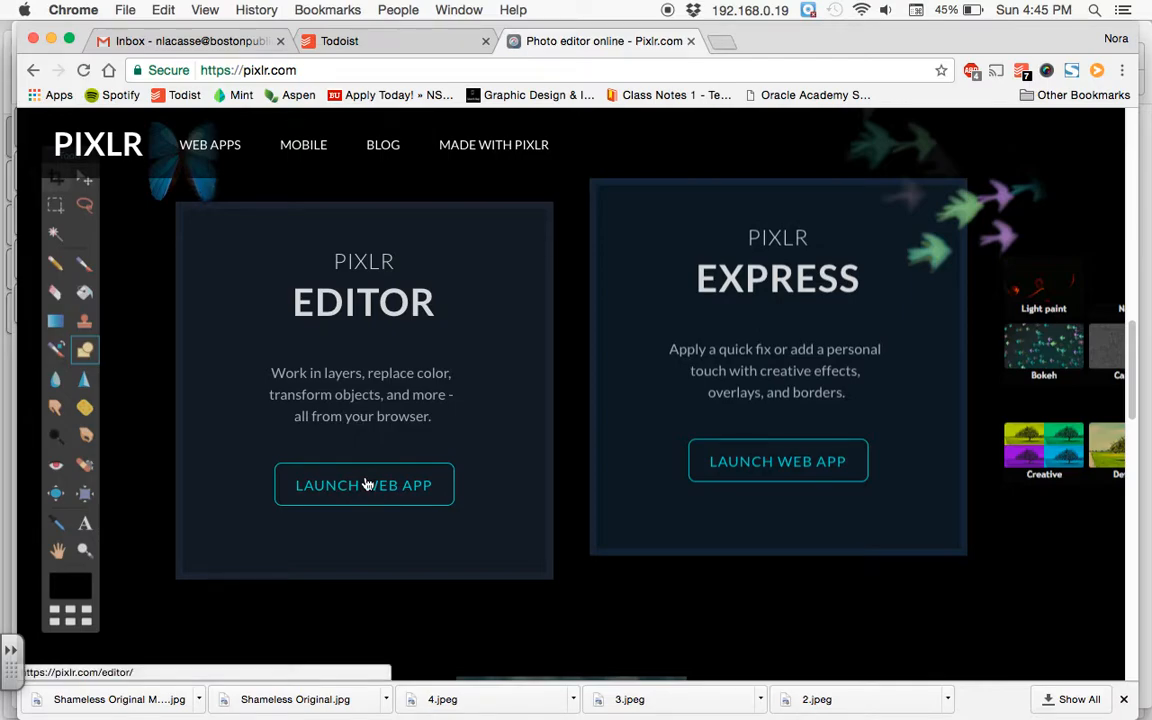
left_click(366, 484)
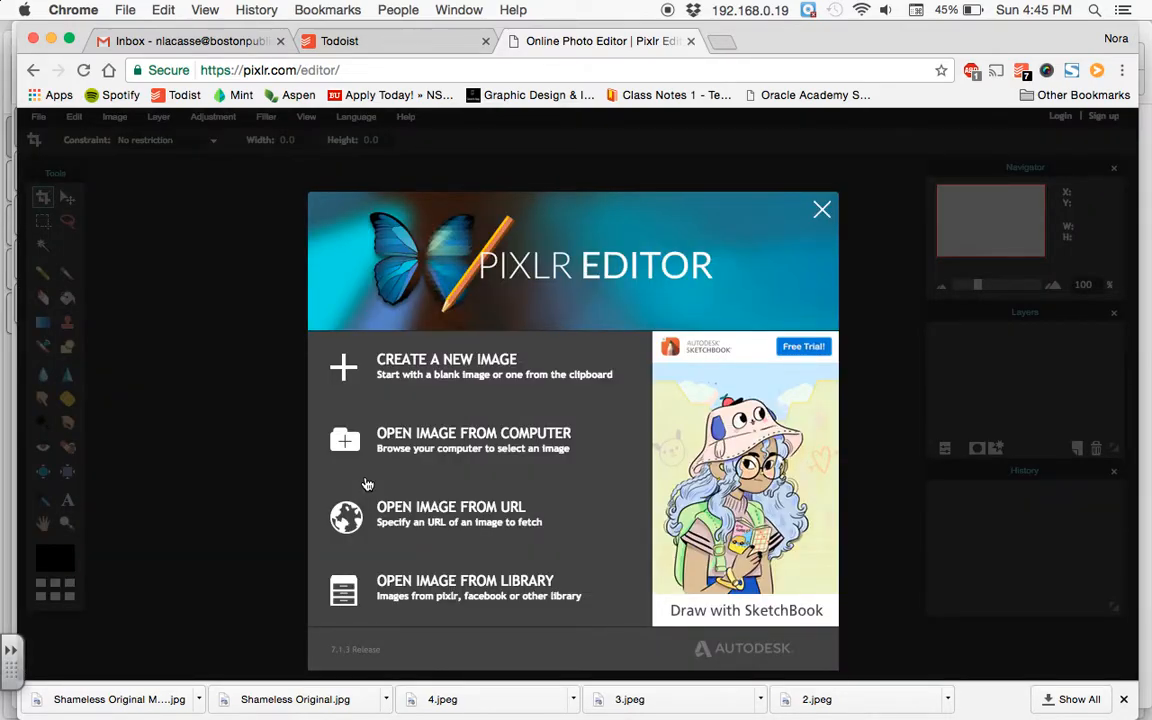
Open Shameless Original.jpg from the computer, found in Dropbox under BCLA 2016-2017, Units, Unit 6 Graphic Design.
left_click(424, 451)
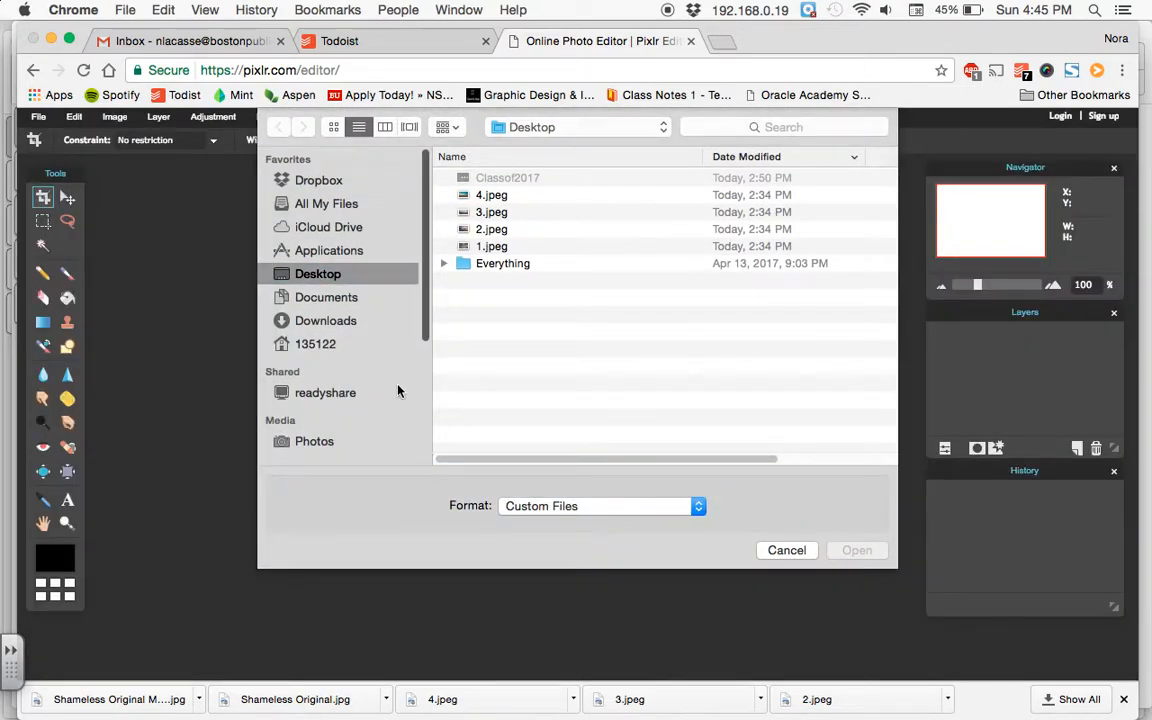
left_click(350, 183)
double_click(506, 195)
double_click(495, 180)
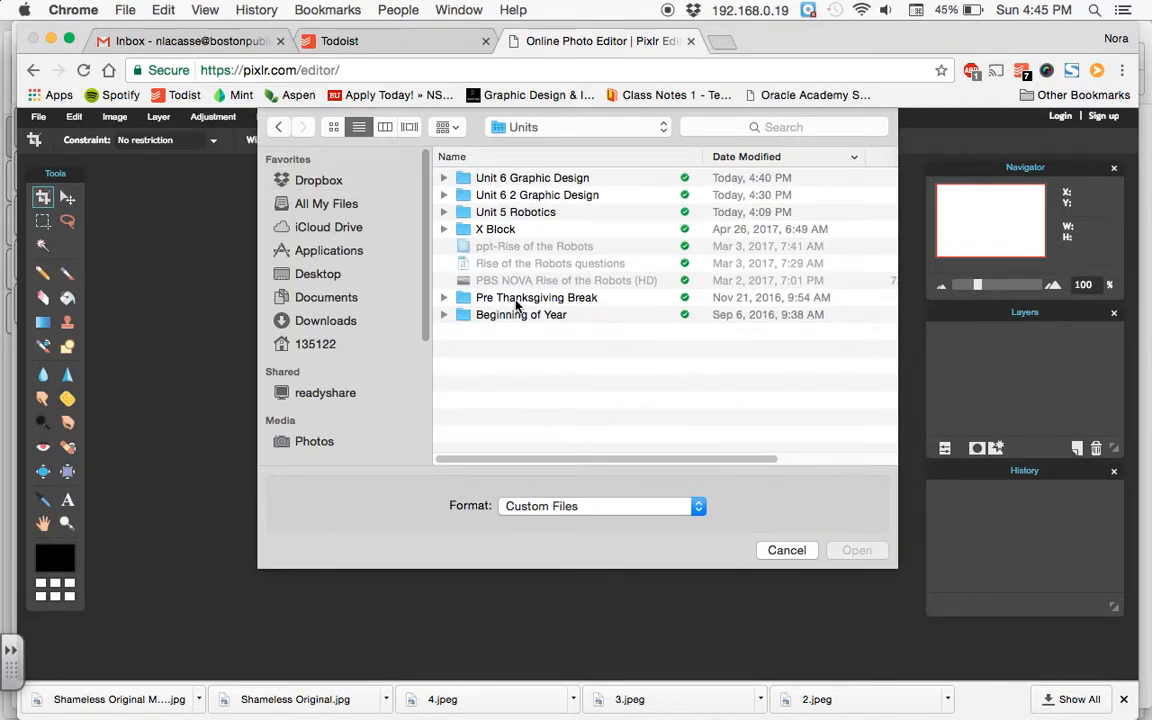
double_click(500, 178)
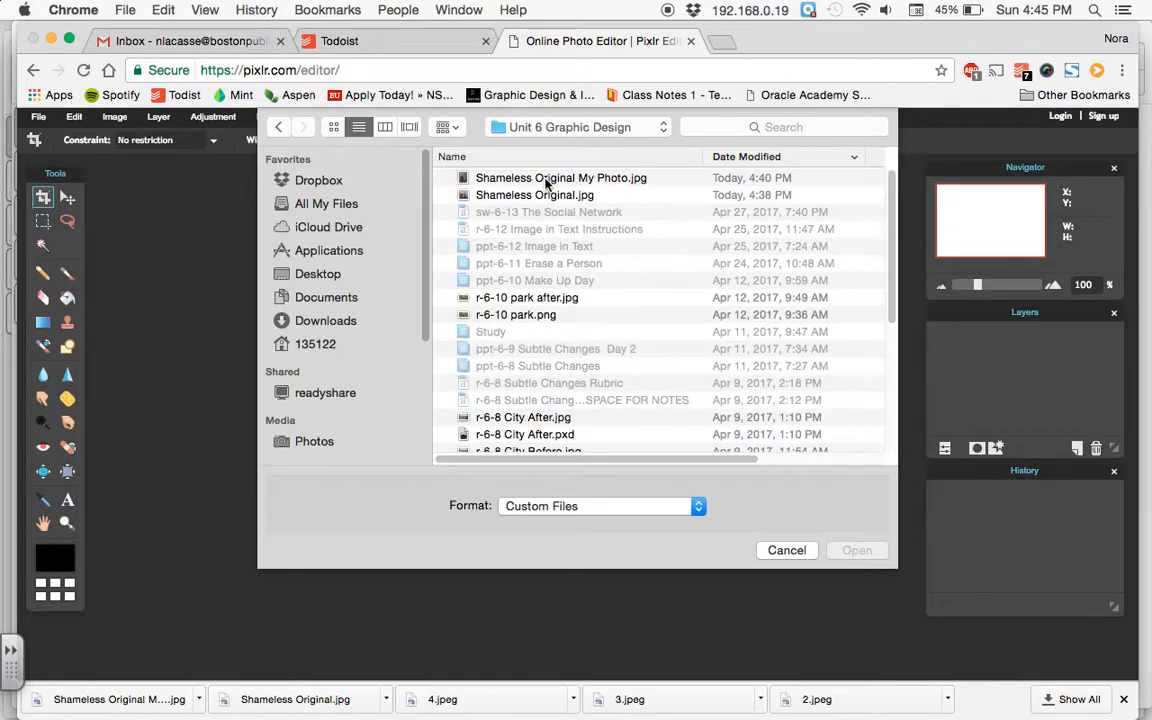
scroll(520, 340, "down", 5)
scroll(547, 360, "down", 6)
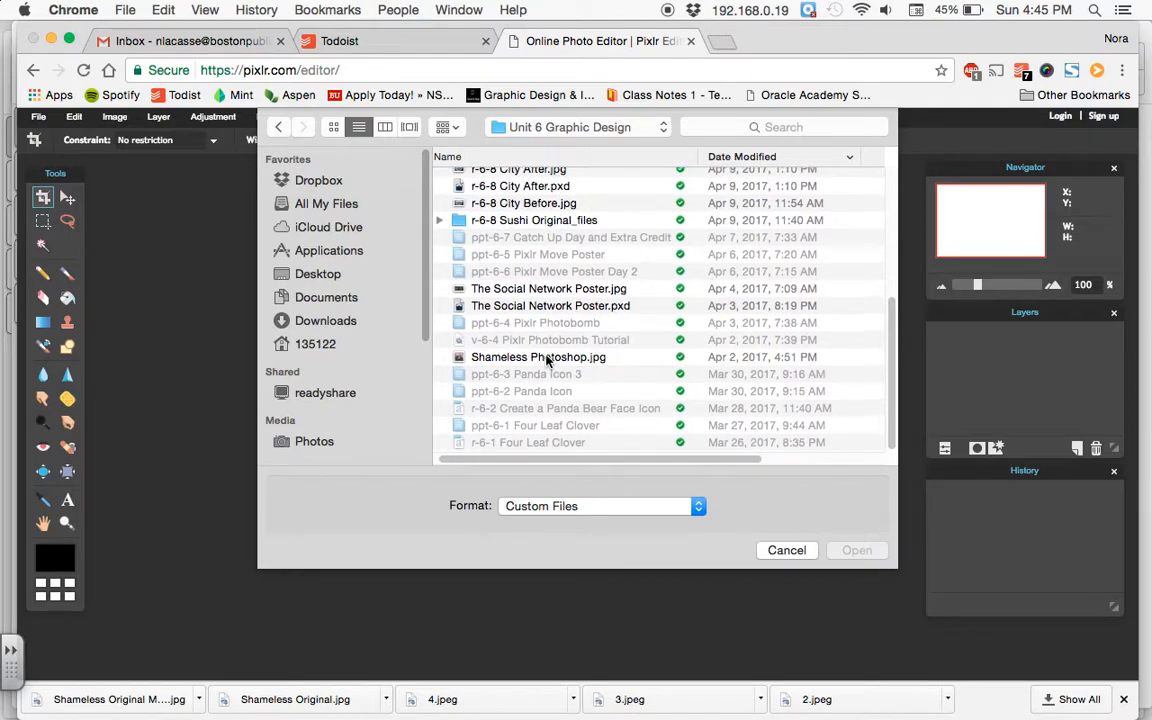
scroll(547, 360, "up", 5)
scroll(547, 362, "up", 3)
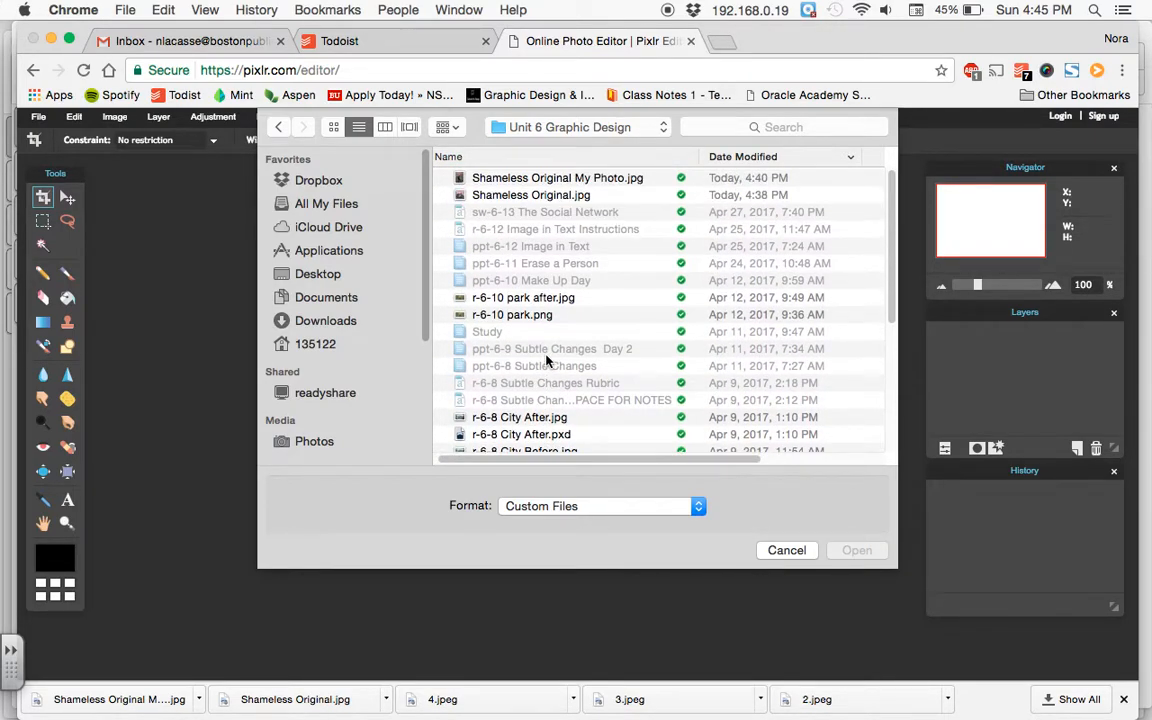
double_click(538, 197)
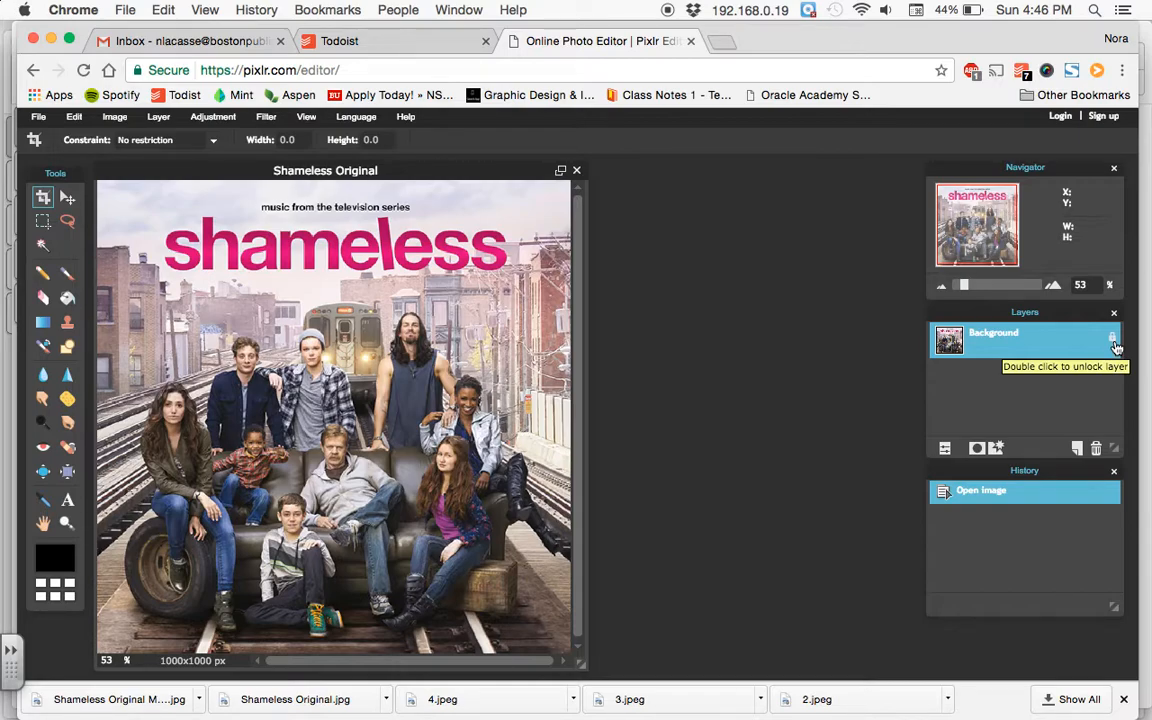
Add Shameless Original My Photo.jpg from the Unit 6 Graphic Design folder as a new layer over the poster.
left_click(157, 117)
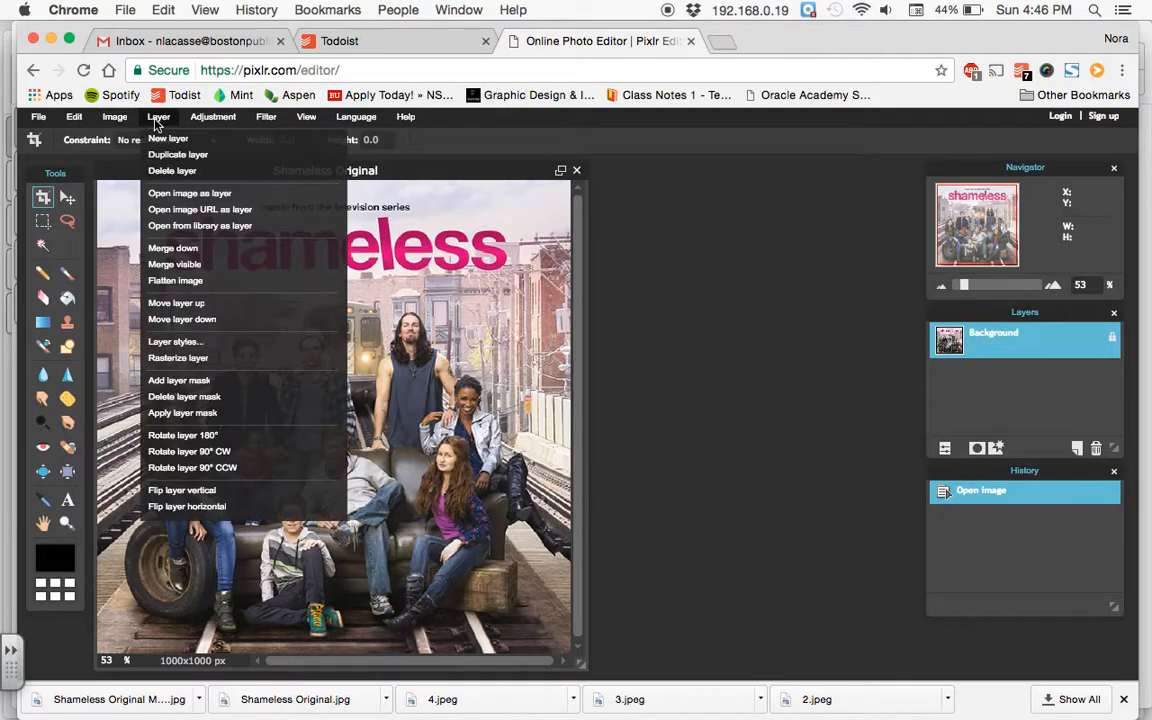
left_click(178, 199)
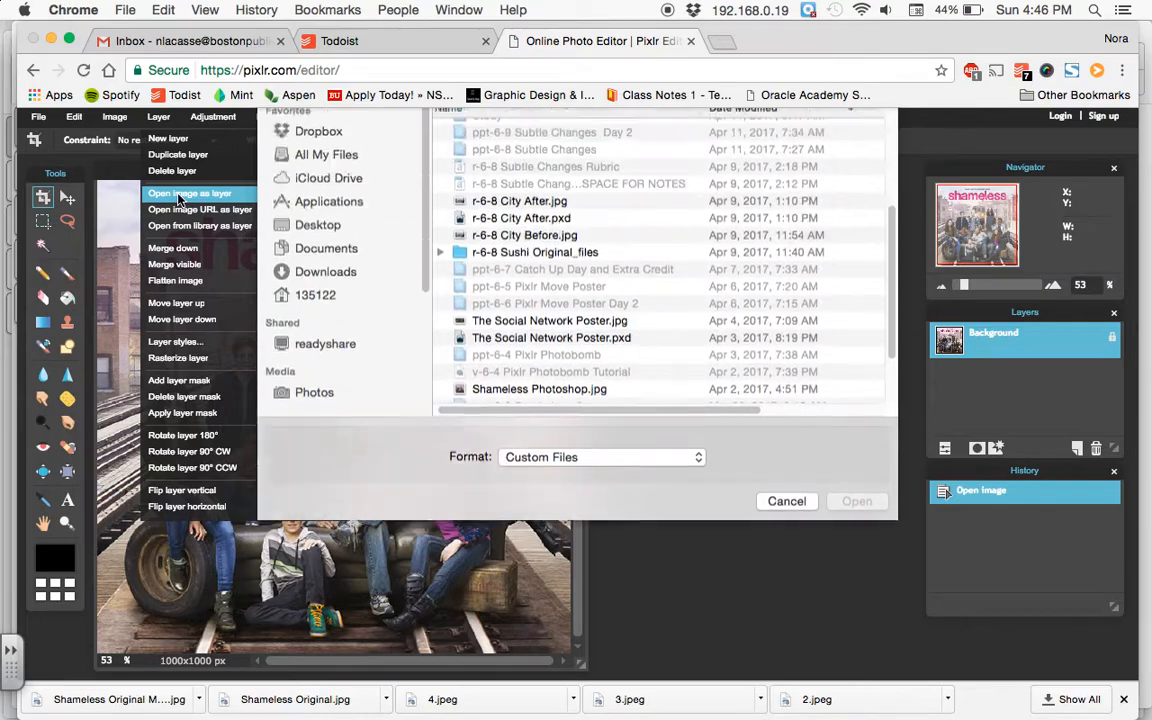
left_click(310, 184)
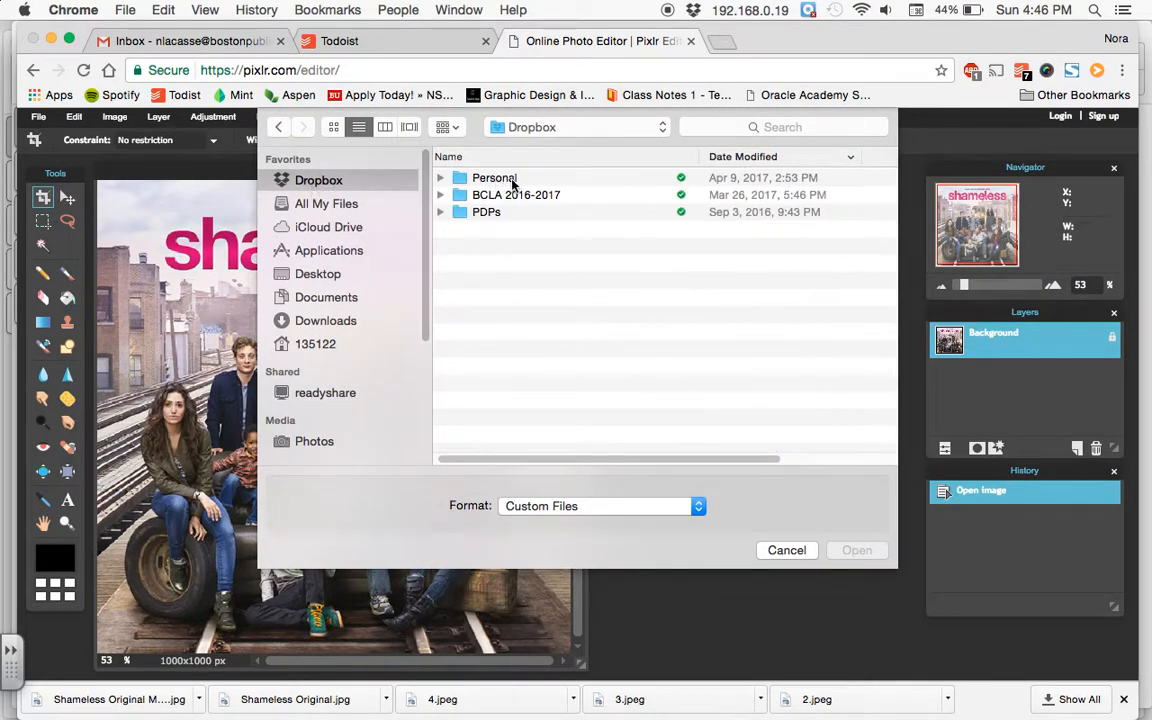
double_click(522, 193)
double_click(485, 178)
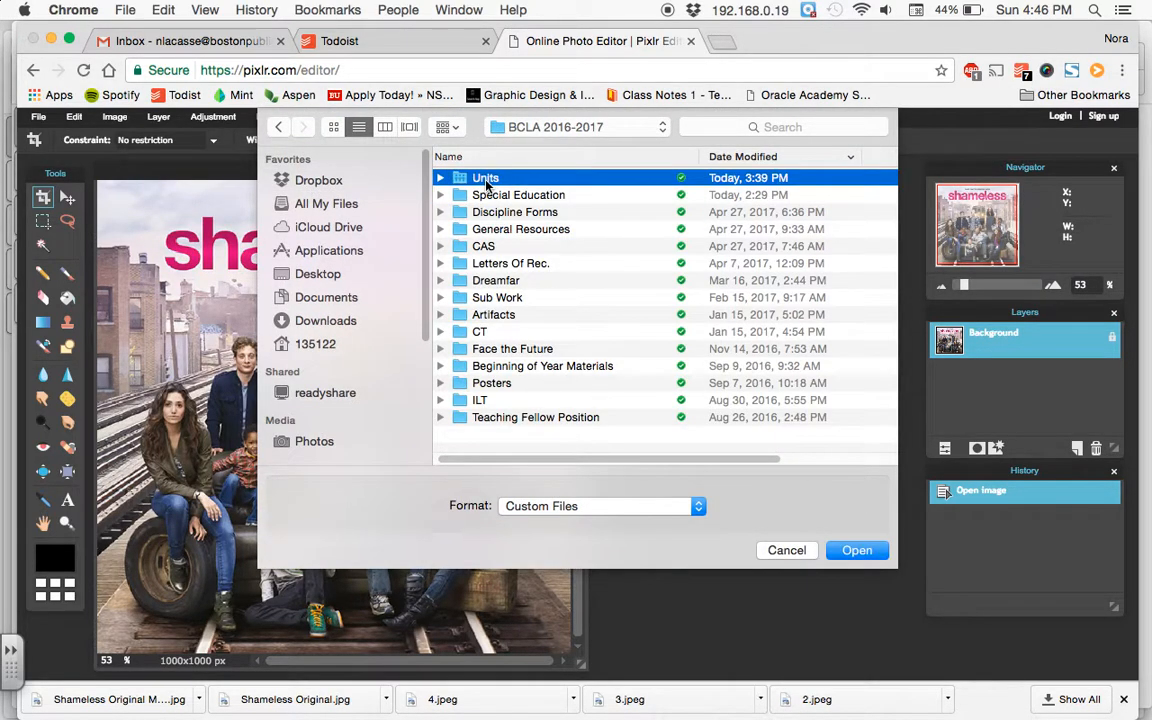
double_click(538, 180)
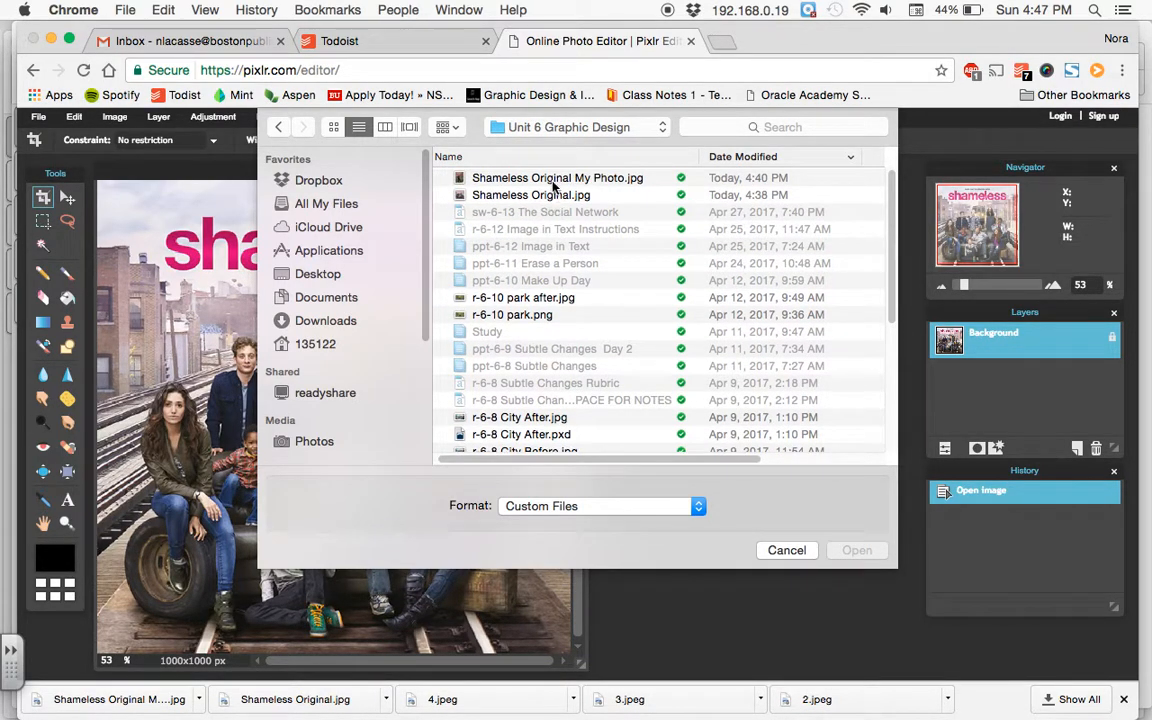
double_click(549, 178)
key("super+v")
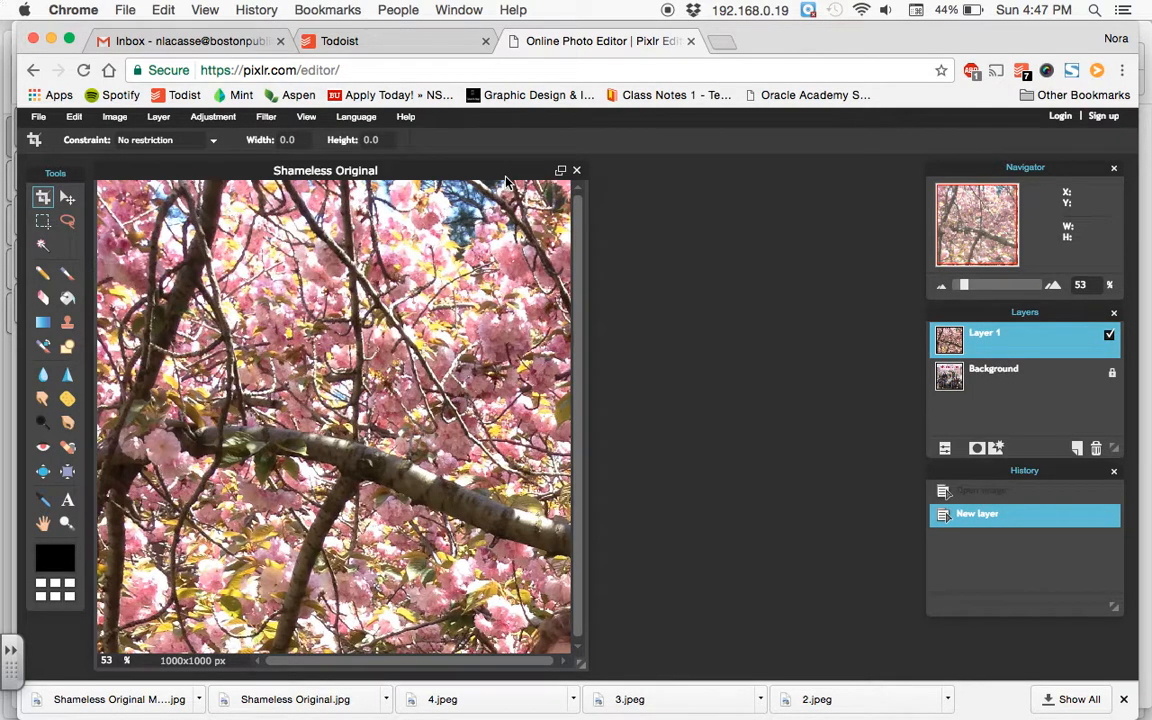
Free transform Layer 1 to shrink the couple's photo, place it over the middle of the poster, and apply the changes.
left_click(76, 117)
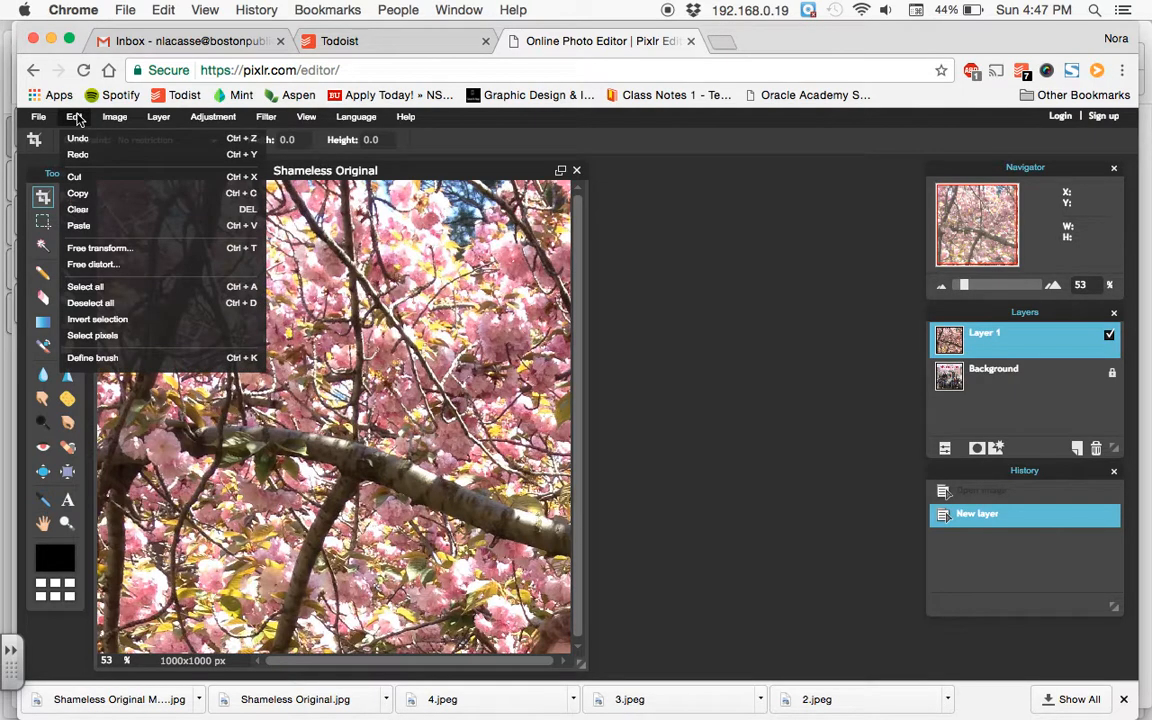
left_click(124, 252)
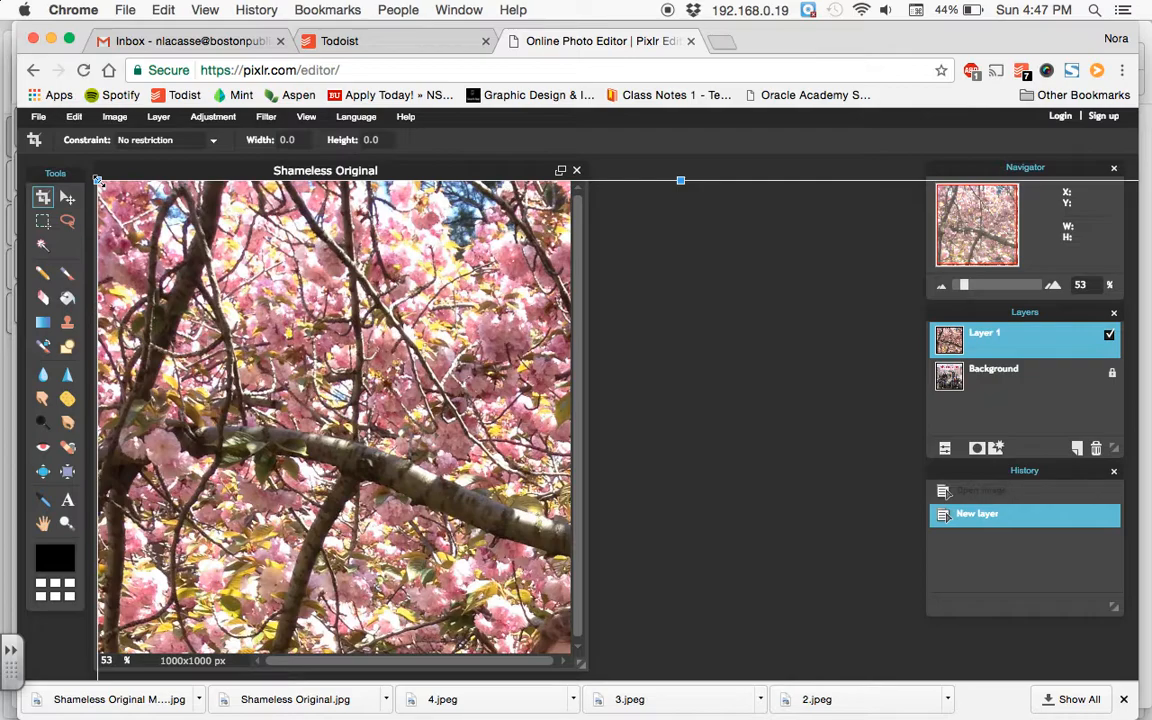
left_click_drag(97, 180, 282, 411)
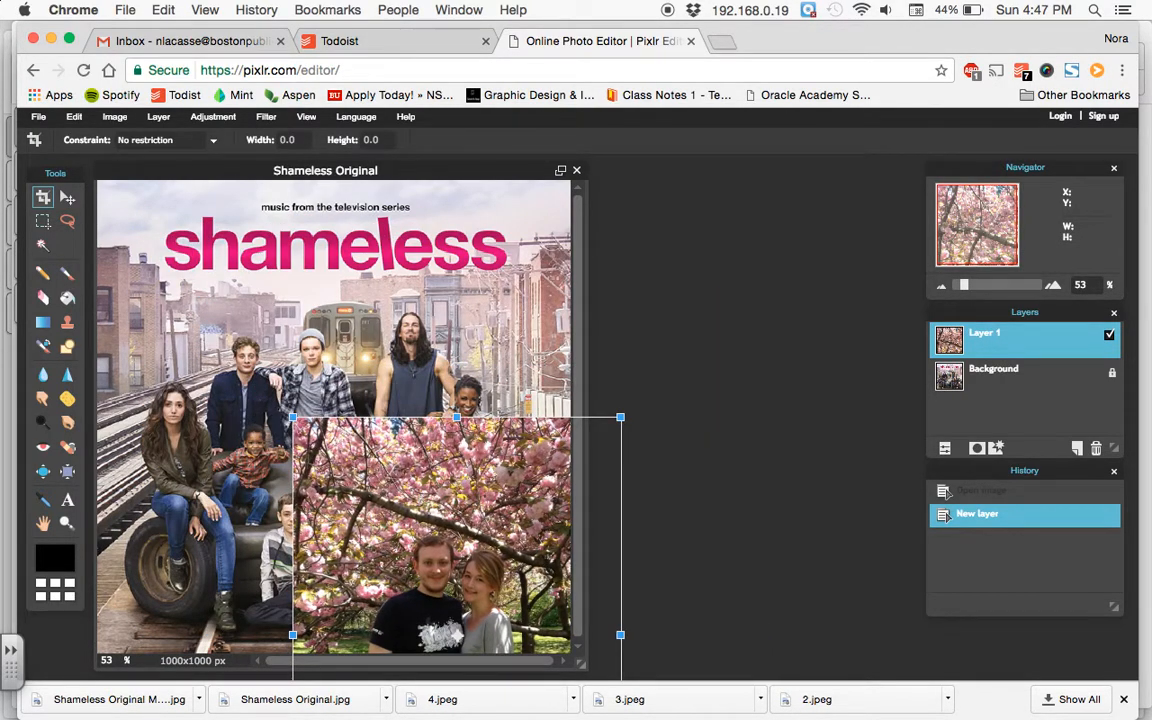
left_click_drag(341, 501, 199, 284)
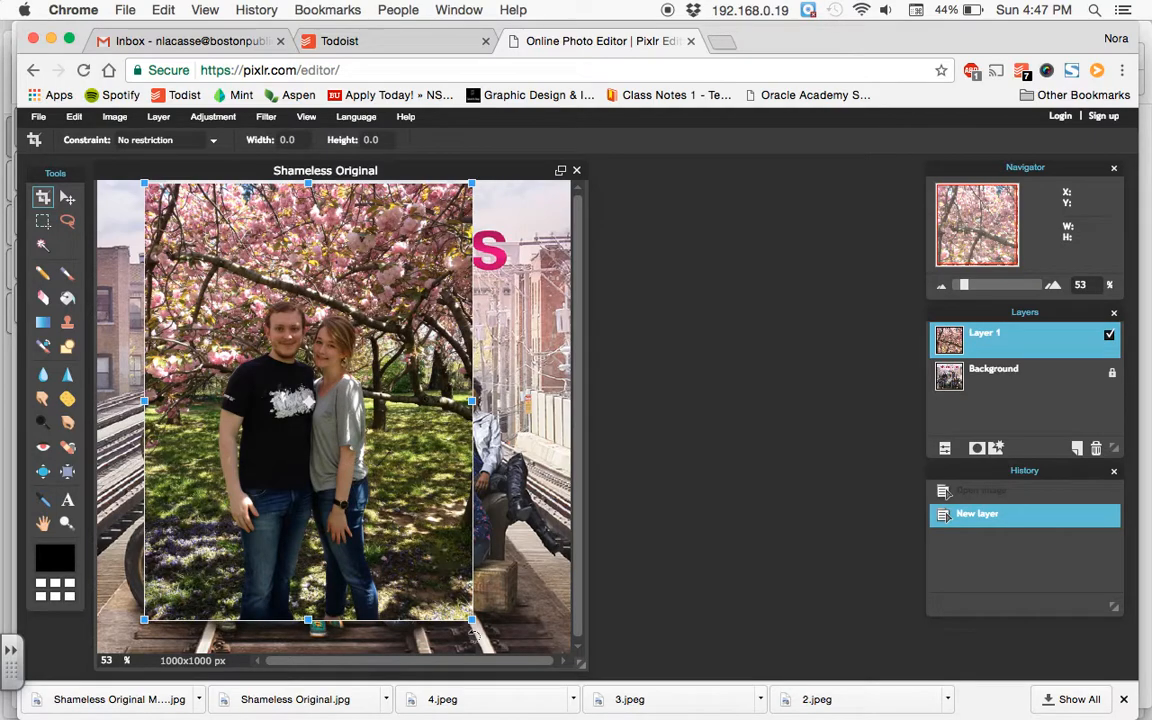
left_click_drag(475, 620, 549, 680)
left_click_drag(470, 559, 466, 531)
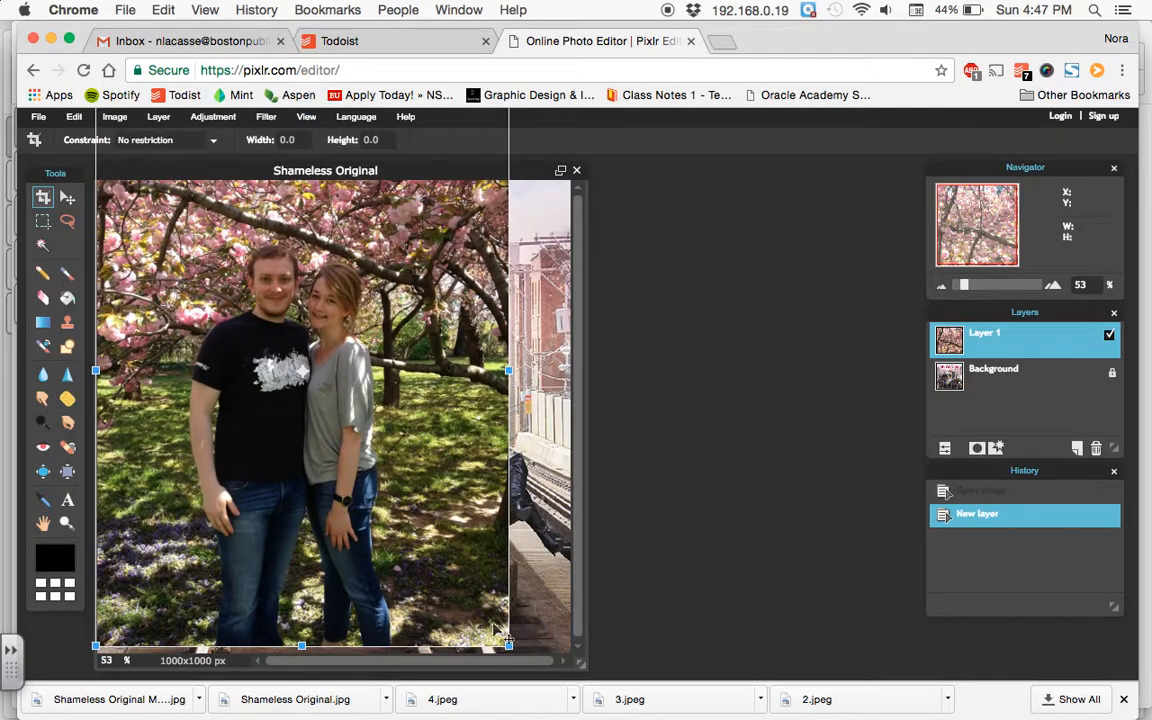
left_click_drag(506, 645, 449, 600)
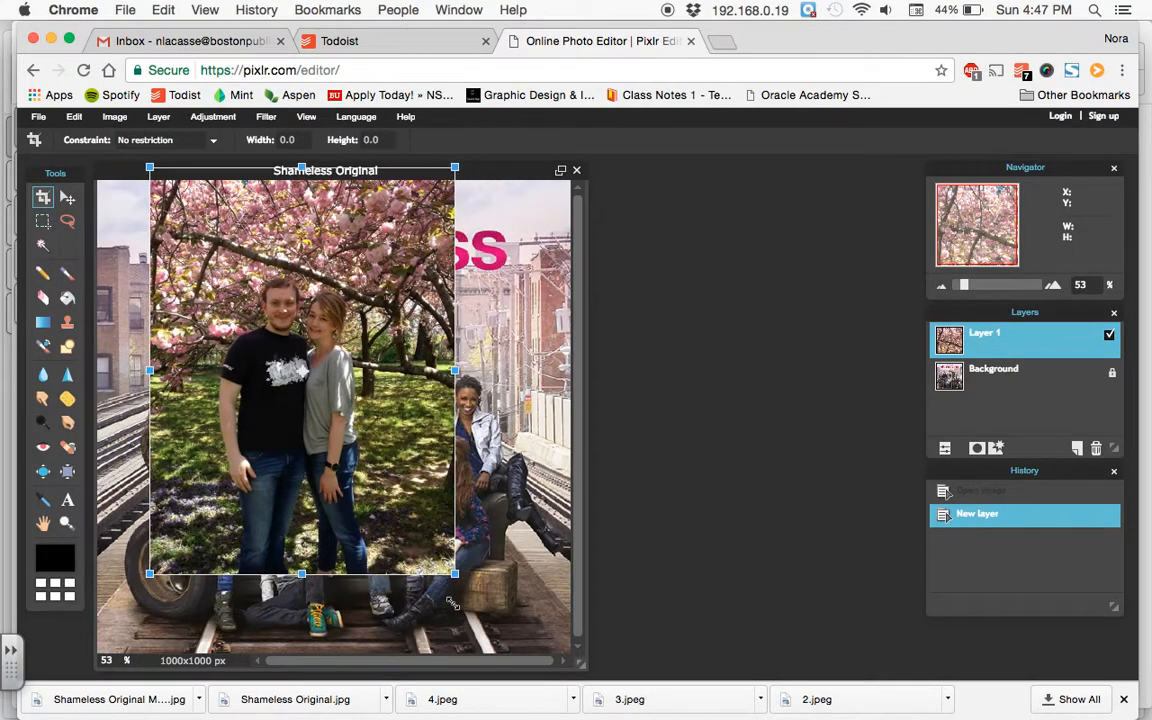
left_click_drag(424, 469, 437, 495)
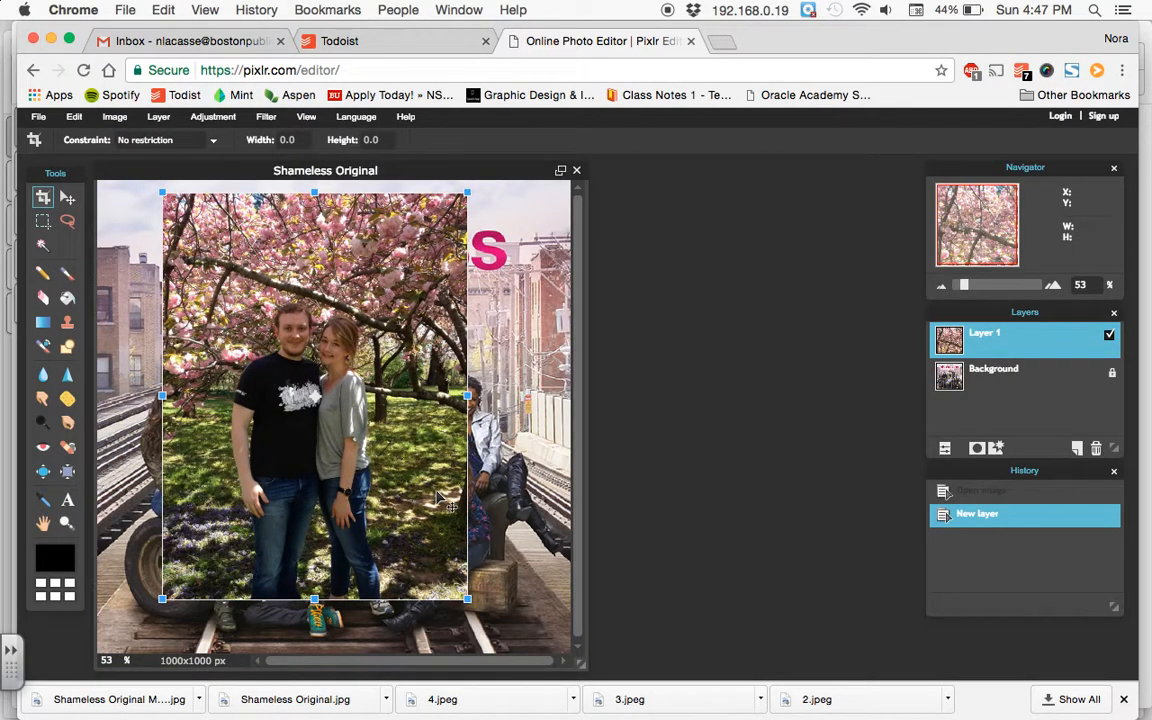
left_click(521, 429)
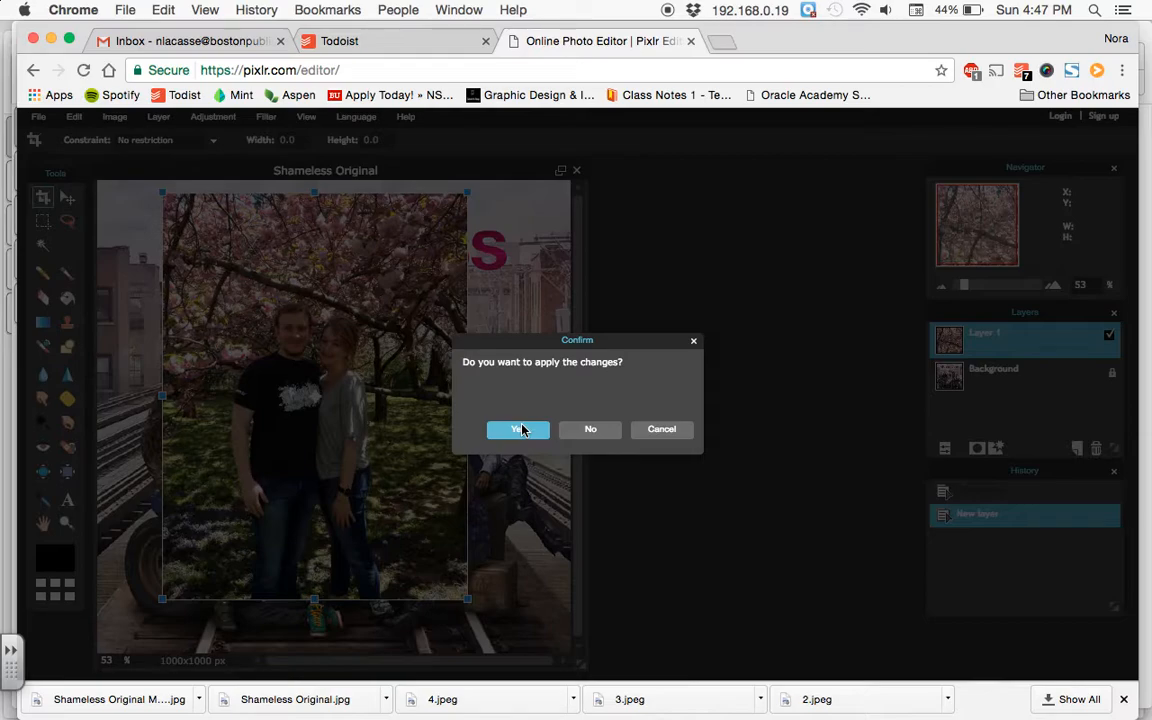
left_click(517, 429)
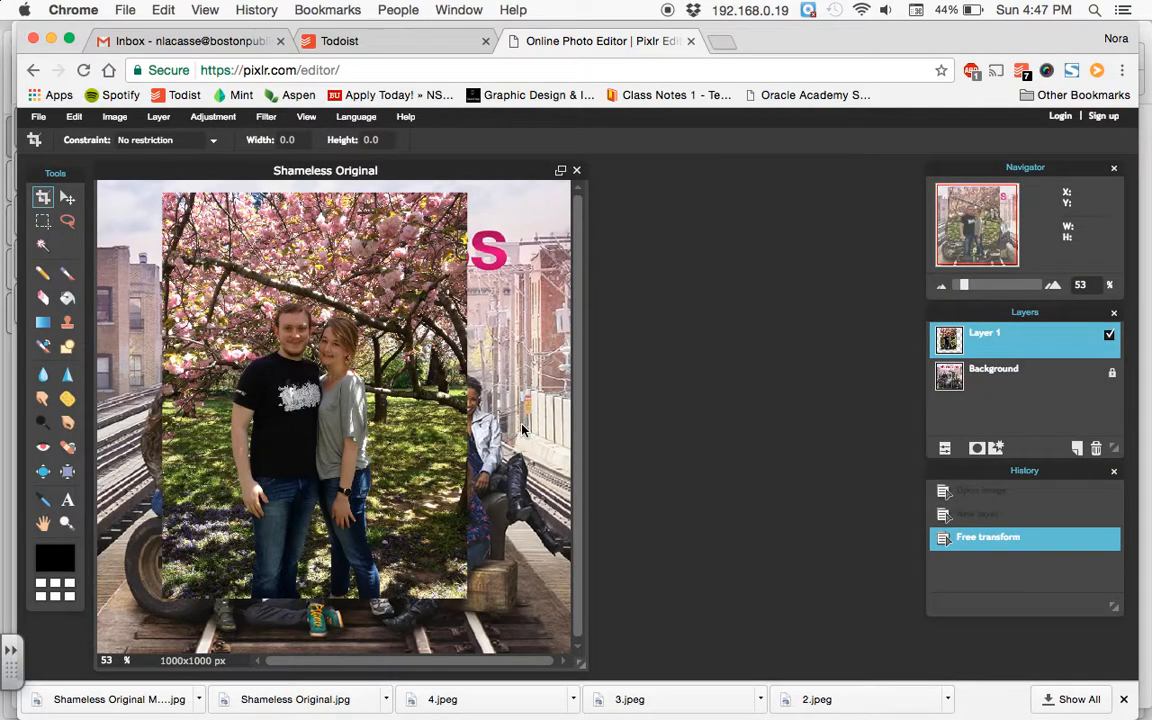
Erase the upper-left corner of the photo layer over the title's first letter with the size 50 Eraser brush.
left_click(44, 298)
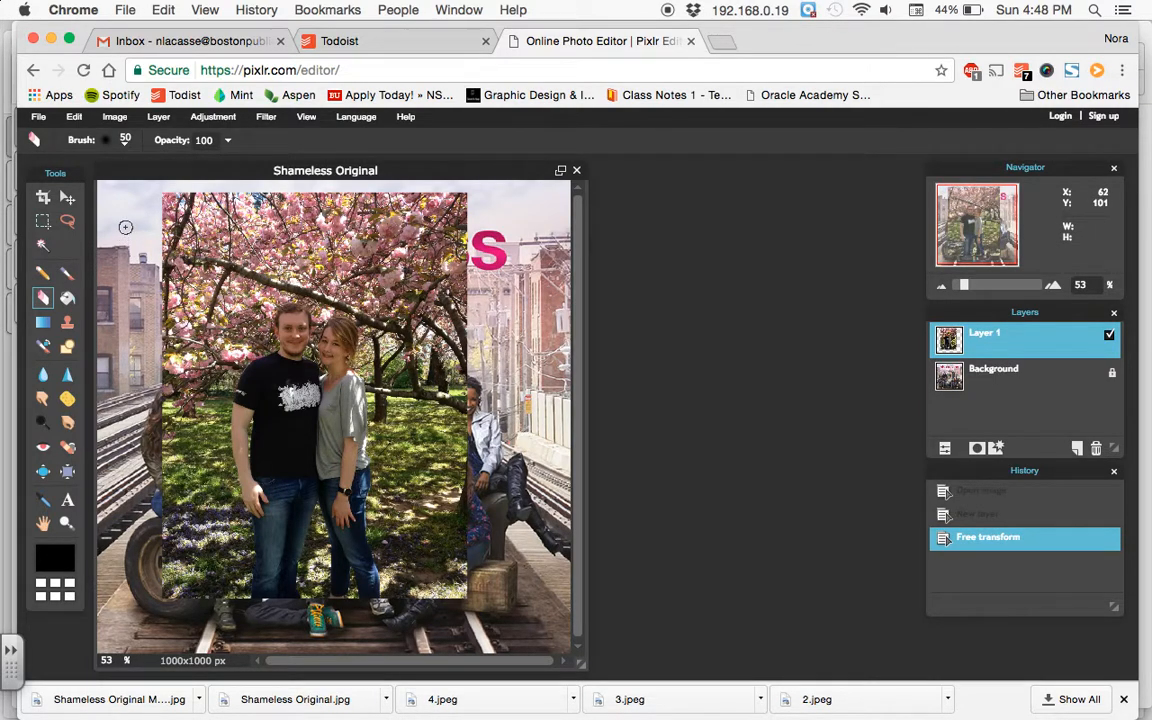
mouse_move(124, 279)
left_mouse_down()
mouse_move(128, 206)
mouse_move(135, 230)
mouse_move(160, 215)
mouse_move(165, 242)
mouse_move(189, 224)
left_mouse_up()
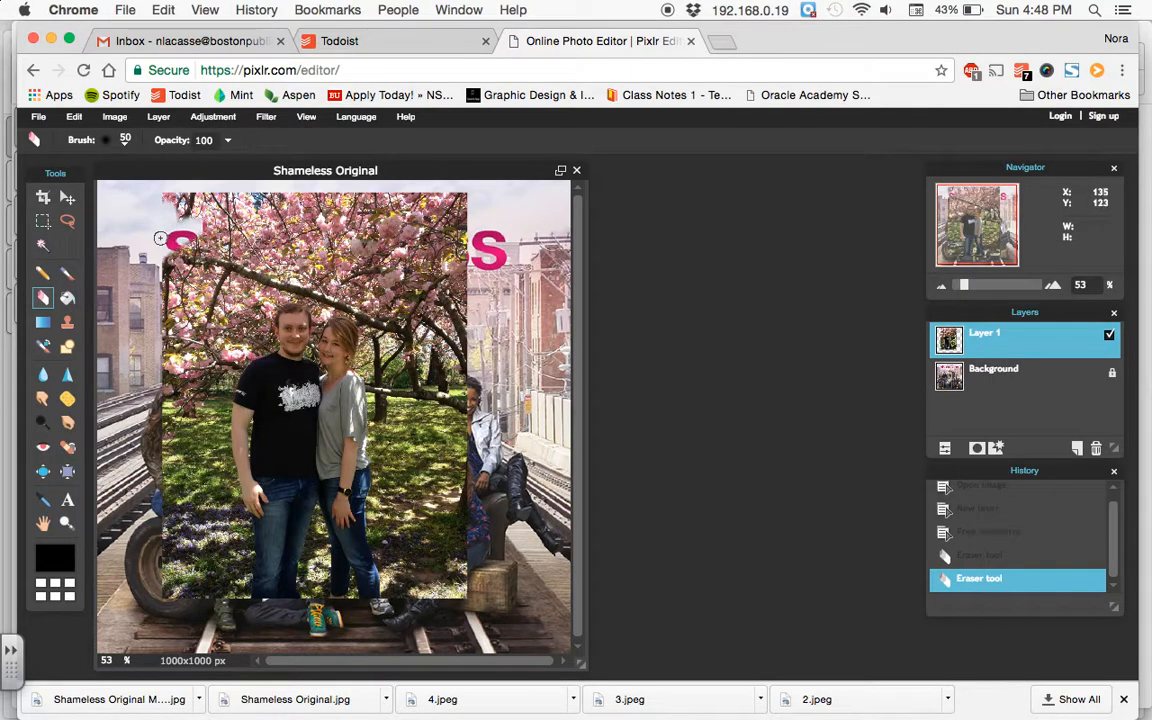
left_click_drag(175, 218, 165, 182)
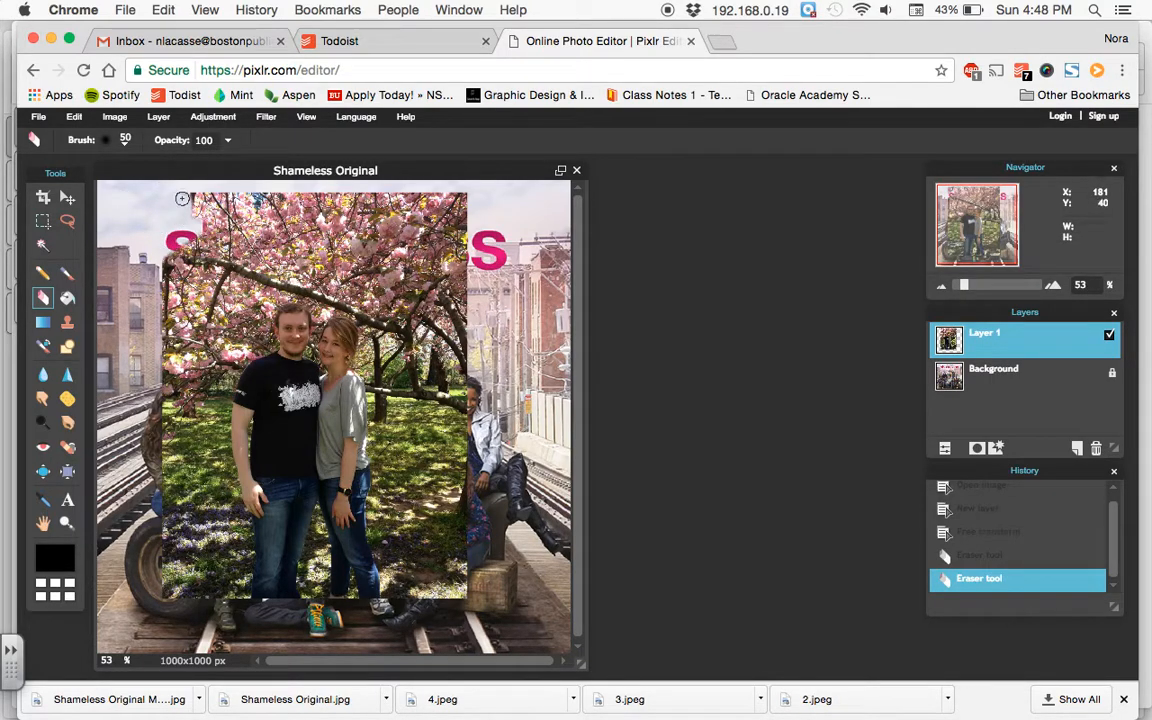
Erase the man and most of the scenery around the woman on Layer 1 with the soft 200 Eraser brush.
left_click(123, 141)
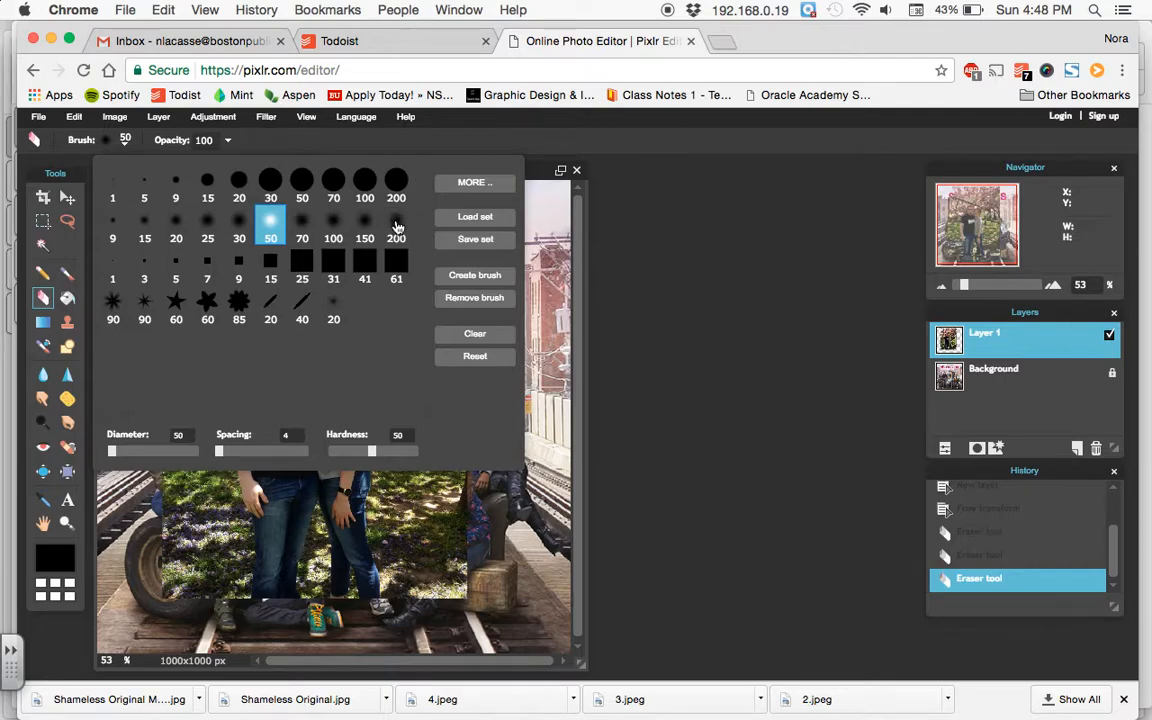
left_click(397, 233)
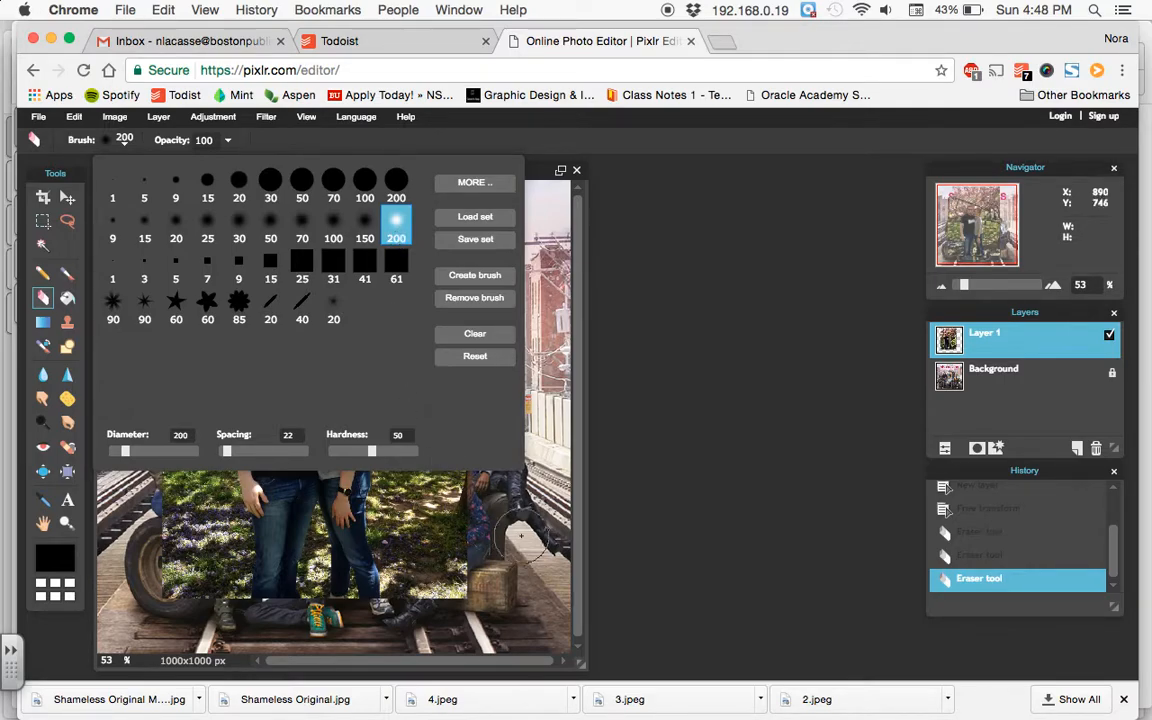
left_click(527, 537)
mouse_move(425, 250)
left_mouse_down()
mouse_move(466, 234)
mouse_move(464, 205)
mouse_move(406, 215)
mouse_move(446, 216)
mouse_move(322, 205)
mouse_move(352, 215)
mouse_move(302, 198)
mouse_move(306, 212)
mouse_move(188, 200)
mouse_move(186, 240)
mouse_move(275, 232)
mouse_move(224, 287)
mouse_move(197, 287)
mouse_move(176, 318)
mouse_move(176, 291)
mouse_move(230, 228)
mouse_move(268, 268)
mouse_move(265, 383)
mouse_move(258, 352)
mouse_move(228, 350)
mouse_move(215, 405)
mouse_move(180, 412)
mouse_move(167, 341)
mouse_move(185, 548)
mouse_move(240, 470)
mouse_move(207, 605)
mouse_move(233, 565)
mouse_move(238, 590)
mouse_move(283, 588)
mouse_move(262, 435)
mouse_move(268, 325)
mouse_move(285, 282)
mouse_move(310, 255)
mouse_move(342, 248)
mouse_move(445, 255)
mouse_move(465, 275)
mouse_move(405, 248)
mouse_move(412, 315)
mouse_move(452, 331)
mouse_move(460, 365)
mouse_move(449, 596)
mouse_move(425, 565)
mouse_move(410, 475)
mouse_move(400, 298)
mouse_move(367, 274)
mouse_move(248, 314)
left_mouse_up()
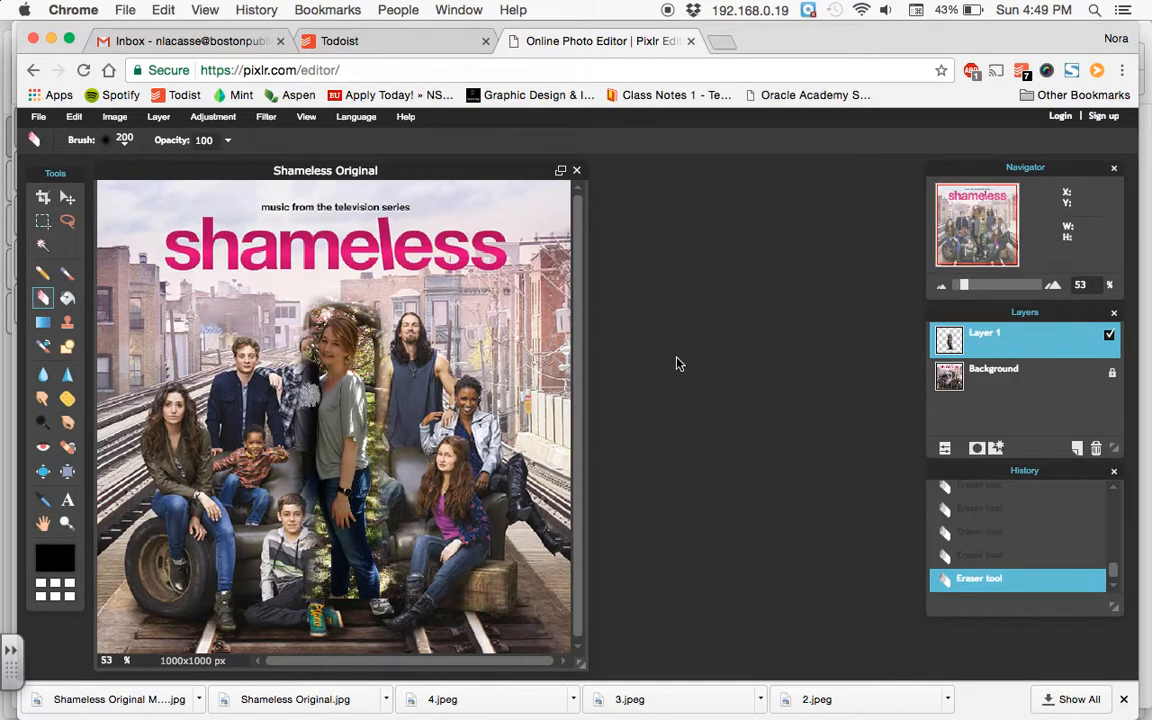
Set the Eraser to the hard round brush with diameter 9.
left_click(125, 141)
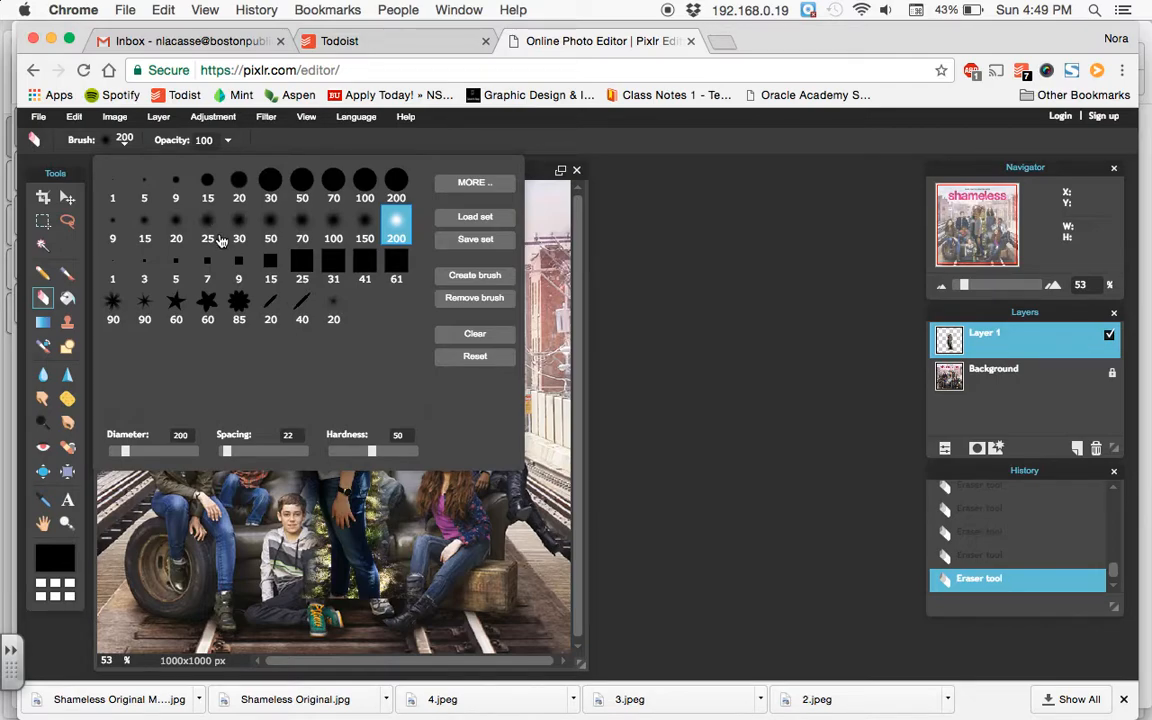
left_click(177, 187)
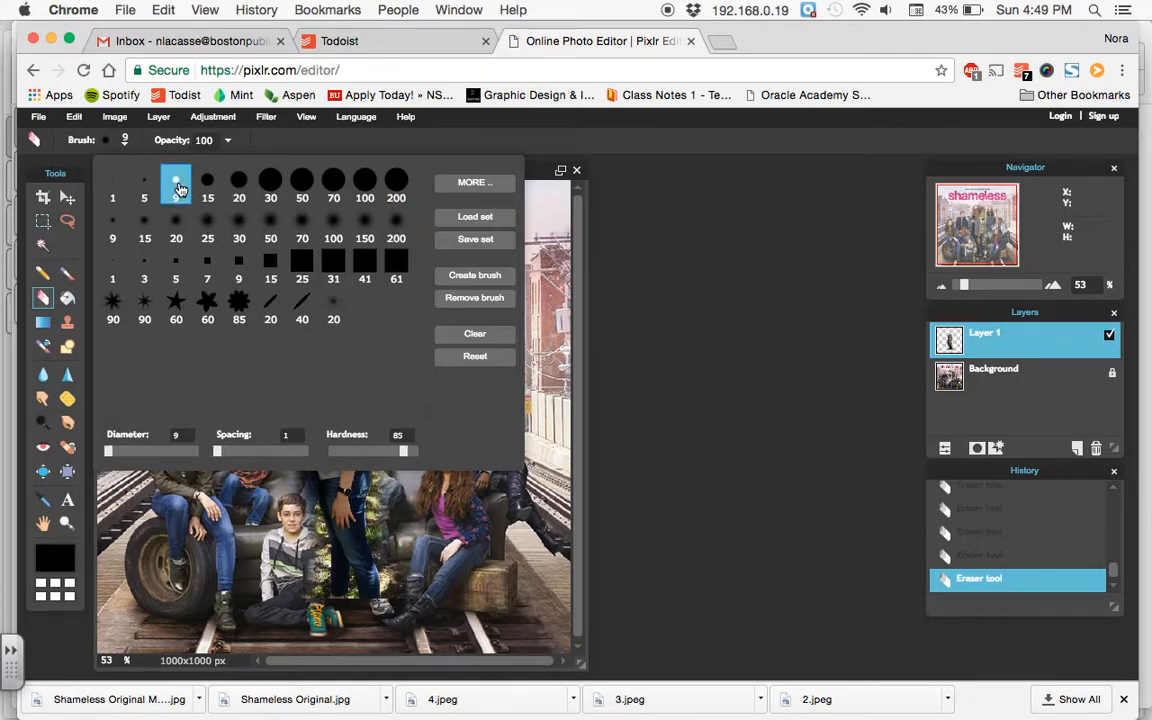
left_click(278, 519)
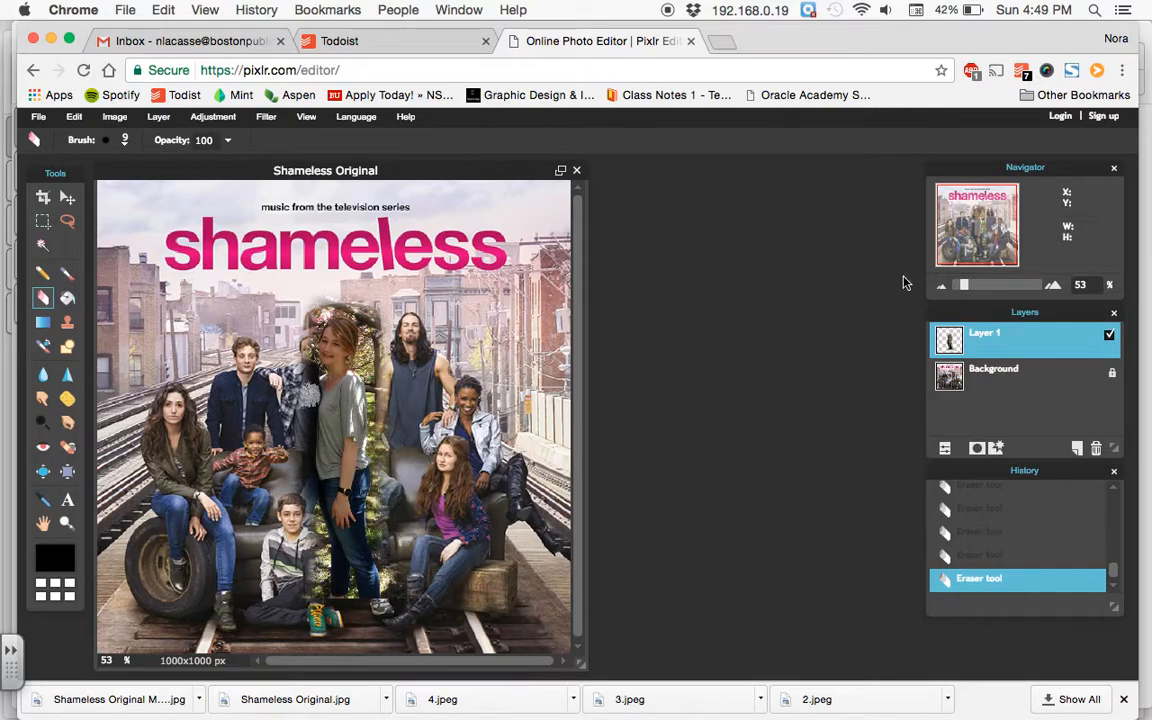
left_click_drag(964, 290, 985, 292)
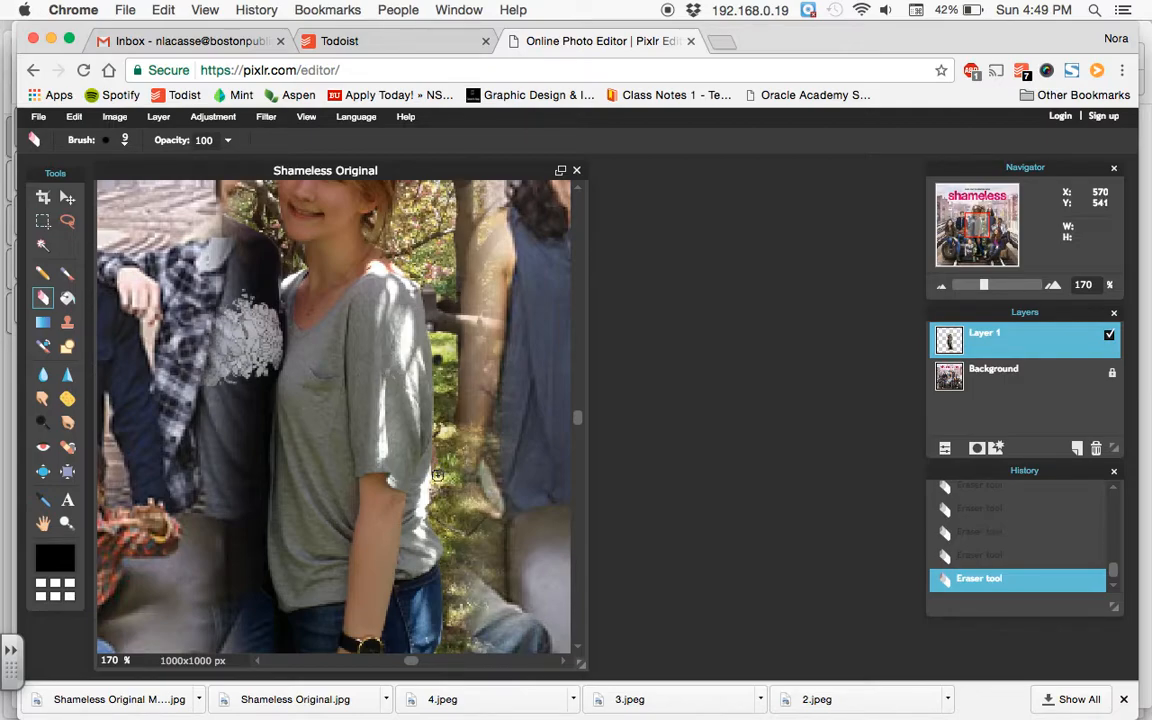
left_click_drag(437, 476, 437, 474)
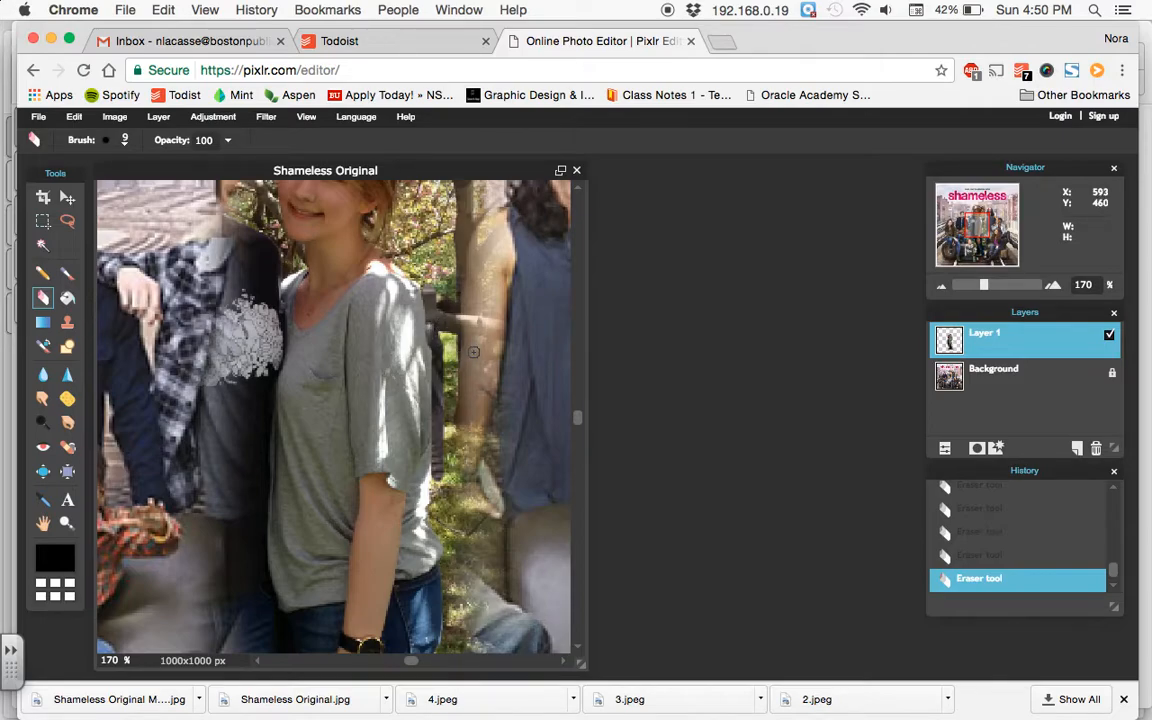
key("super+z")
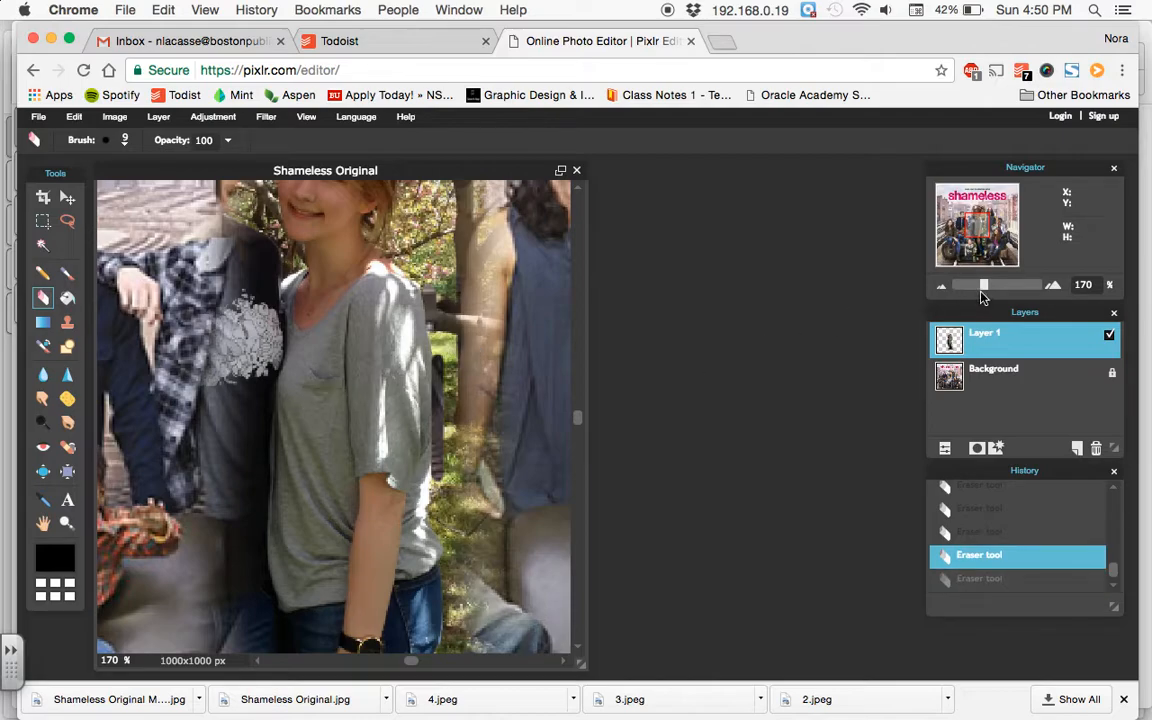
Erase a narrow band of Layer 1 along the woman's back shoulder and around her hair with the hard size 9 brush.
left_click_drag(985, 290, 989, 289)
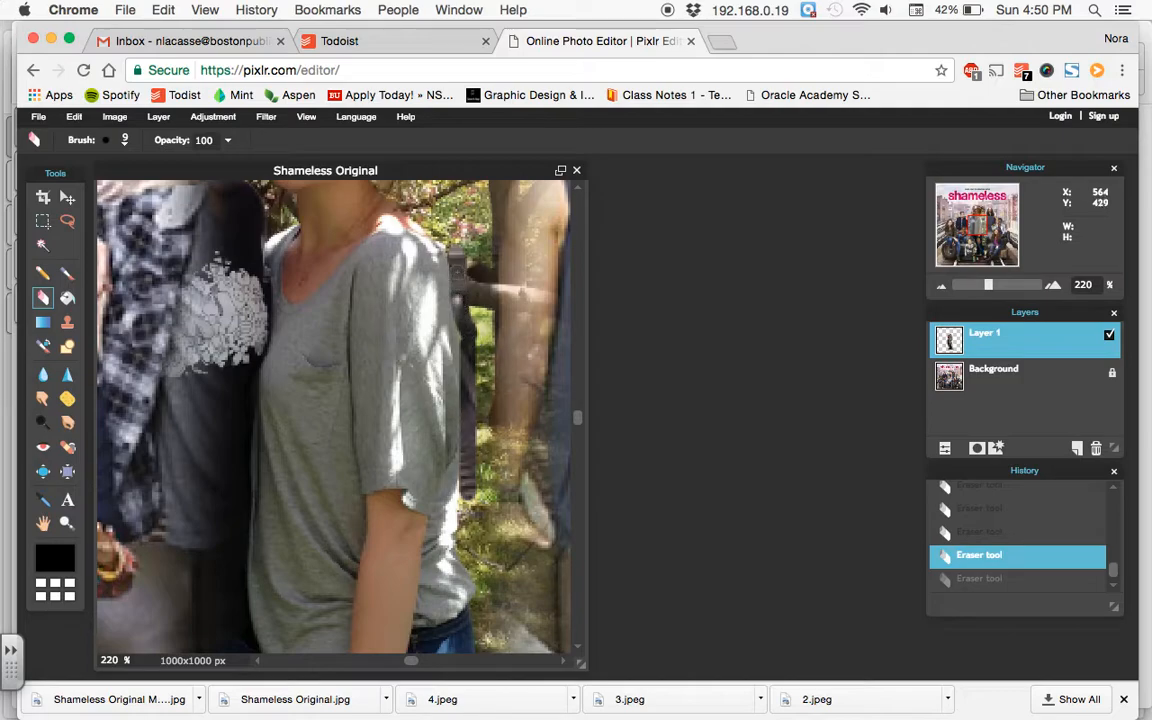
left_click_drag(402, 215, 447, 241)
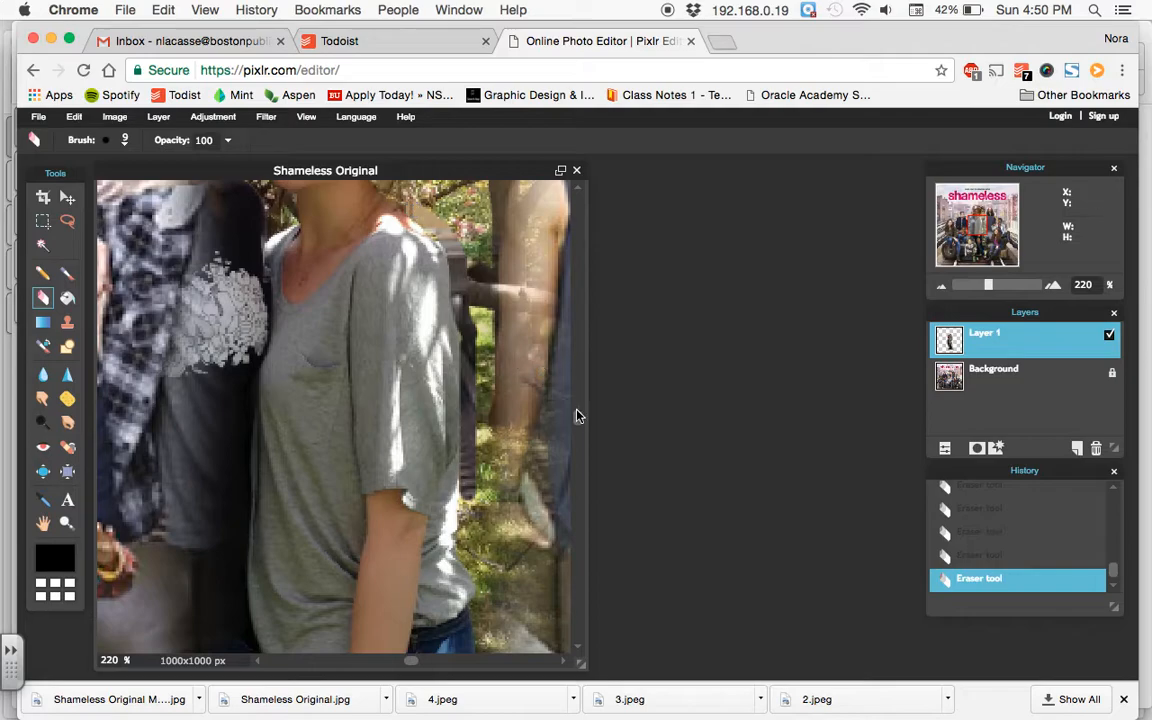
left_click_drag(578, 420, 579, 347)
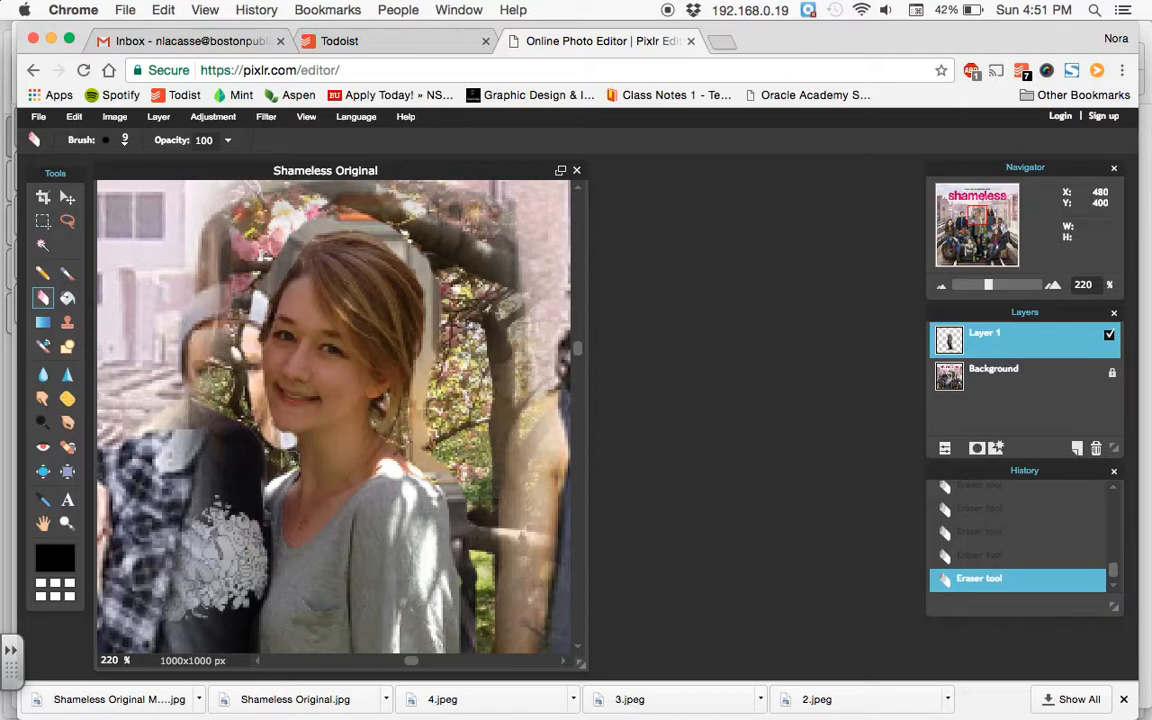
Erase a narrow band along the front edge of the woman's shirt, from the collar down to the hem.
mouse_move(291, 462)
left_mouse_down()
mouse_move(254, 491)
mouse_move(264, 557)
left_mouse_up()
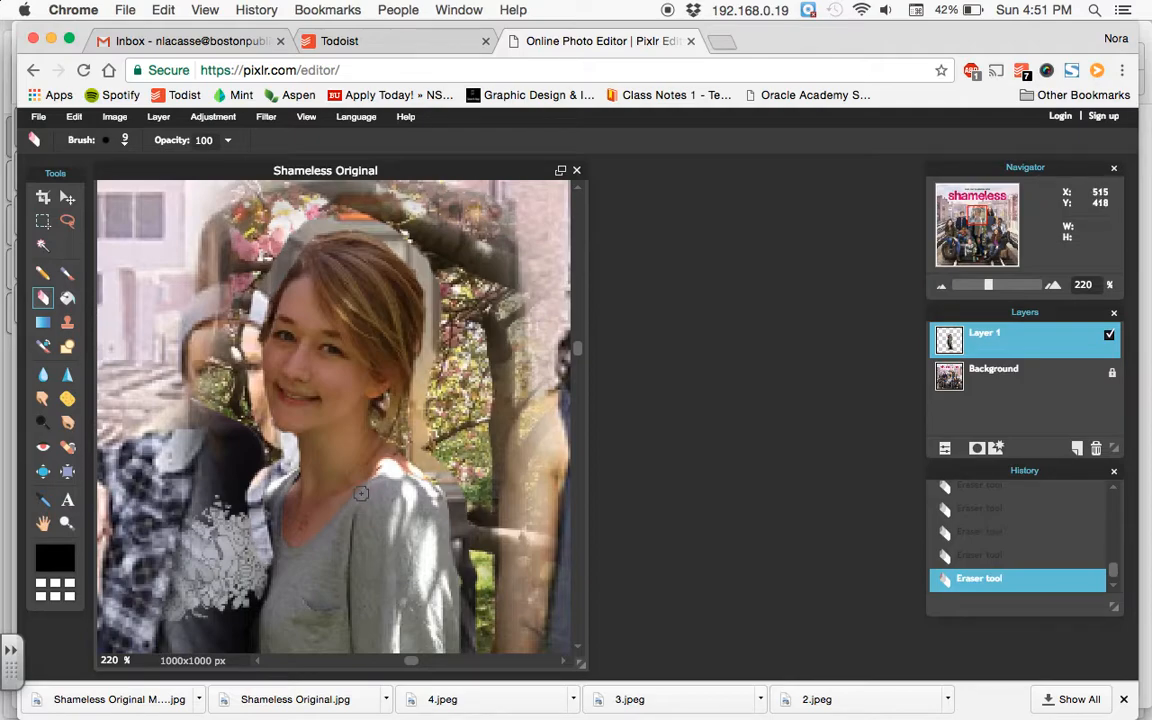
left_click_drag(578, 358, 594, 447)
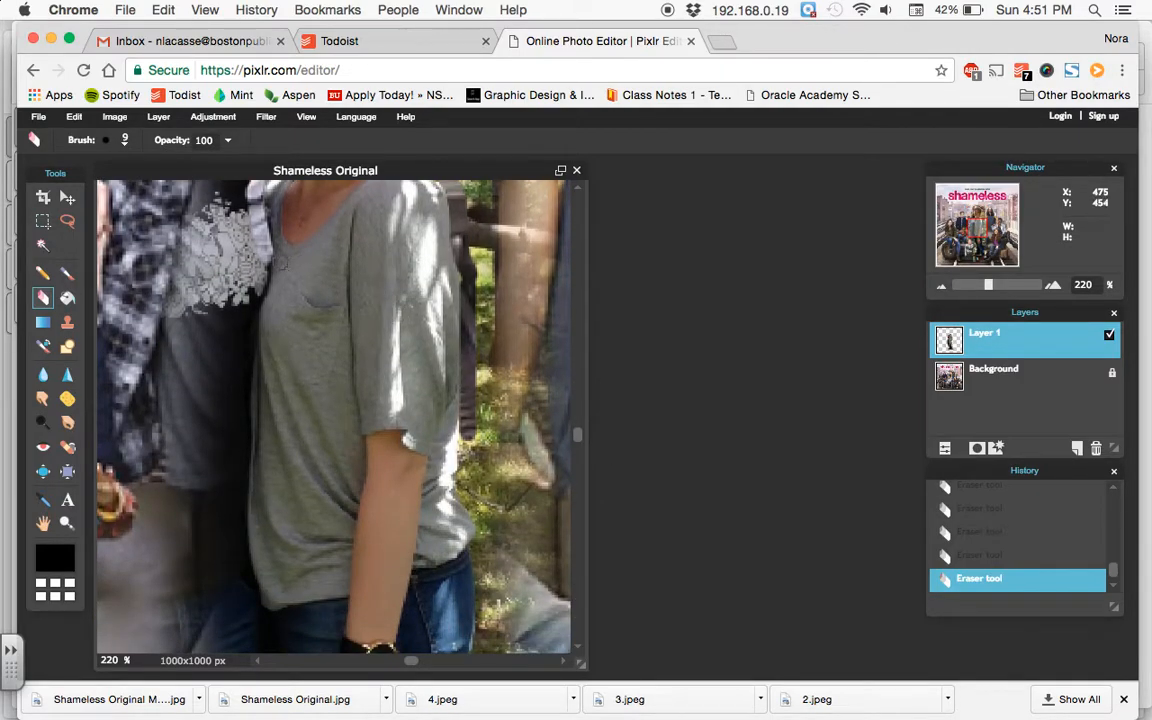
left_click(256, 300, "shift")
left_click(252, 336, "shift")
left_click(252, 390, "shift")
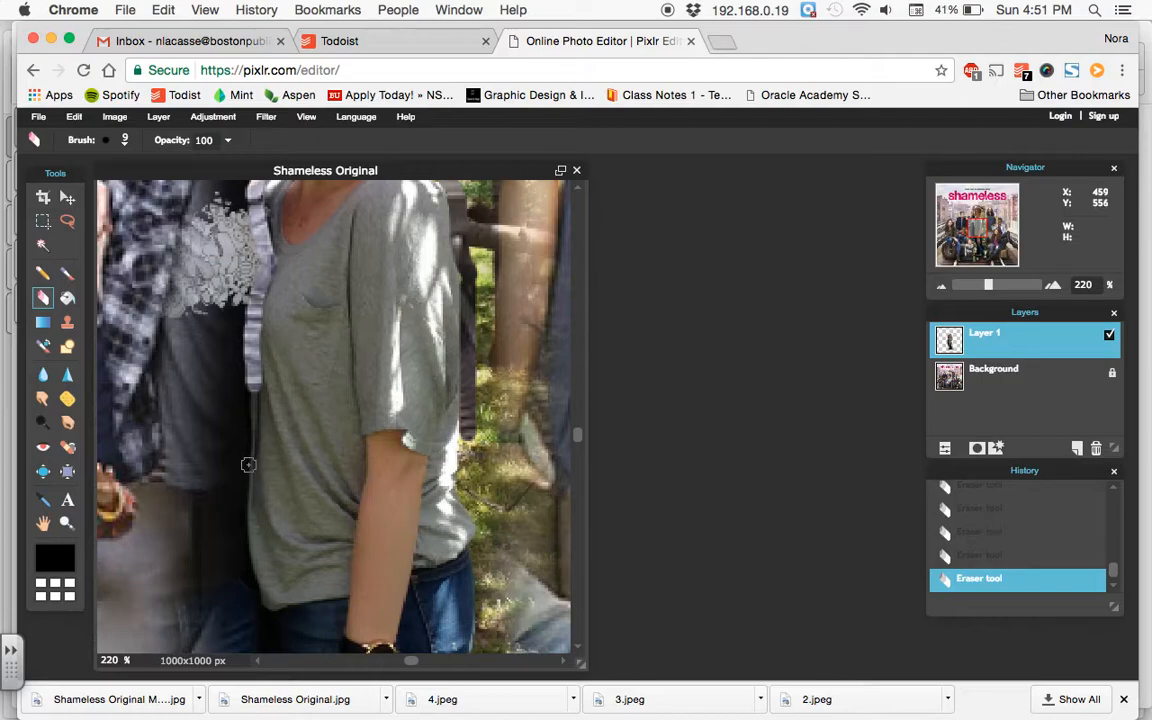
left_click(248, 468, "shift")
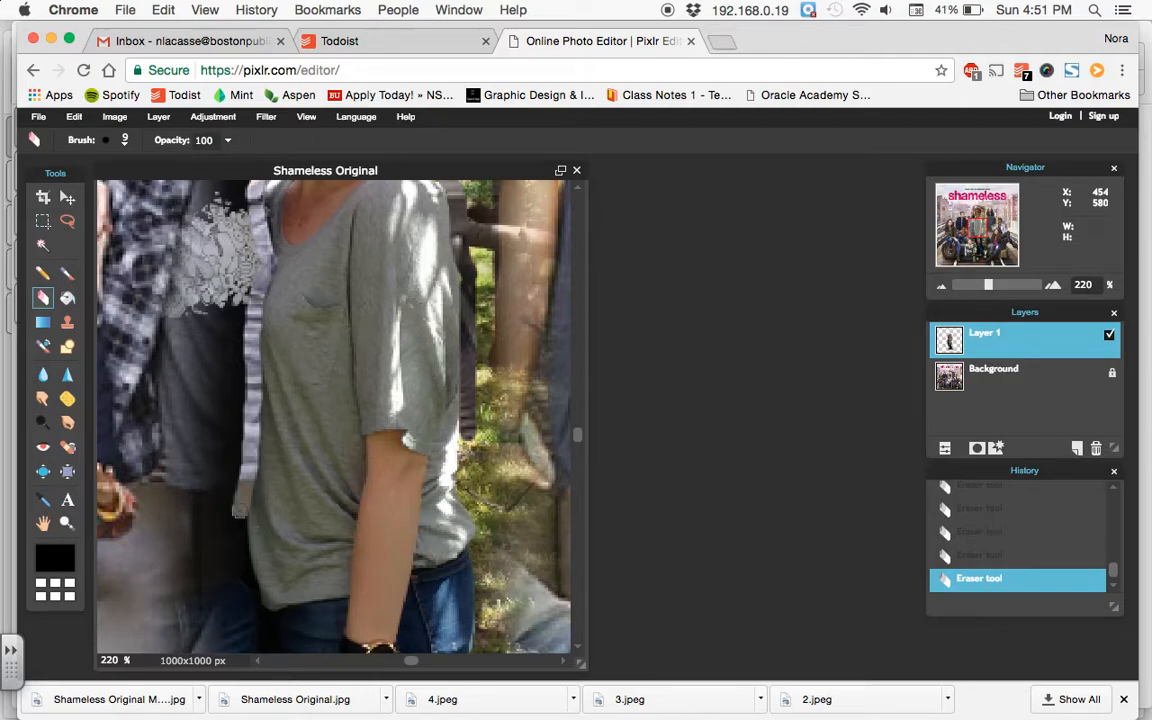
left_click(245, 558, "shift")
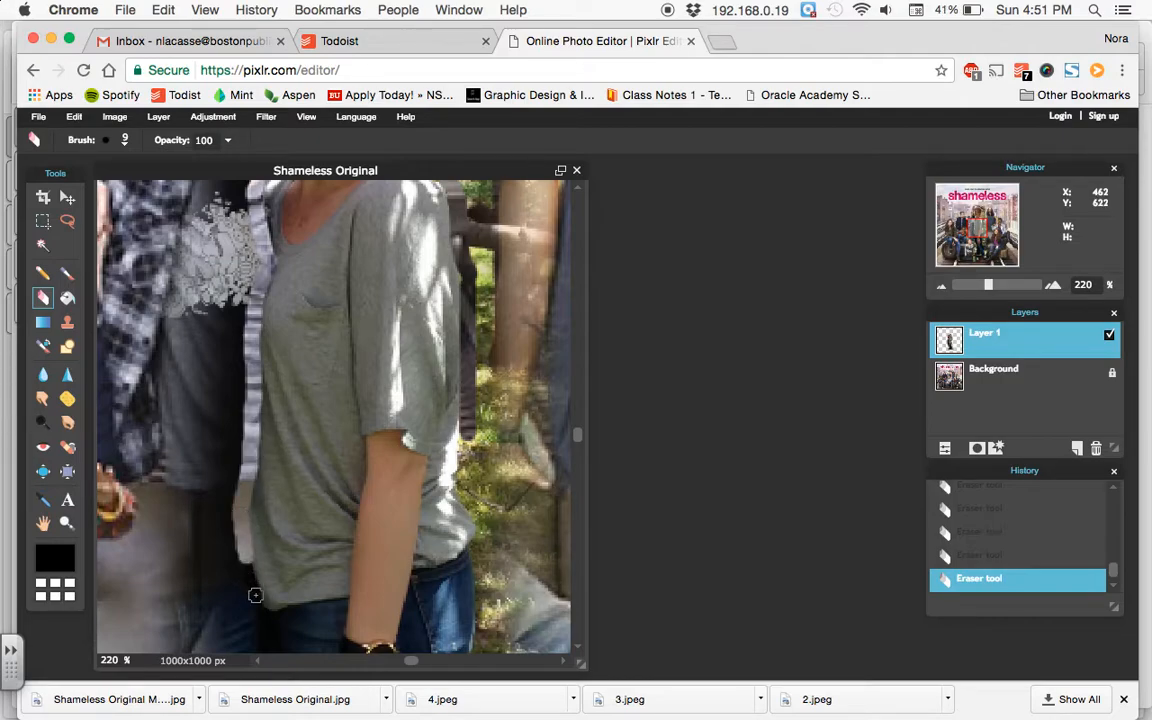
left_click(255, 595, "shift")
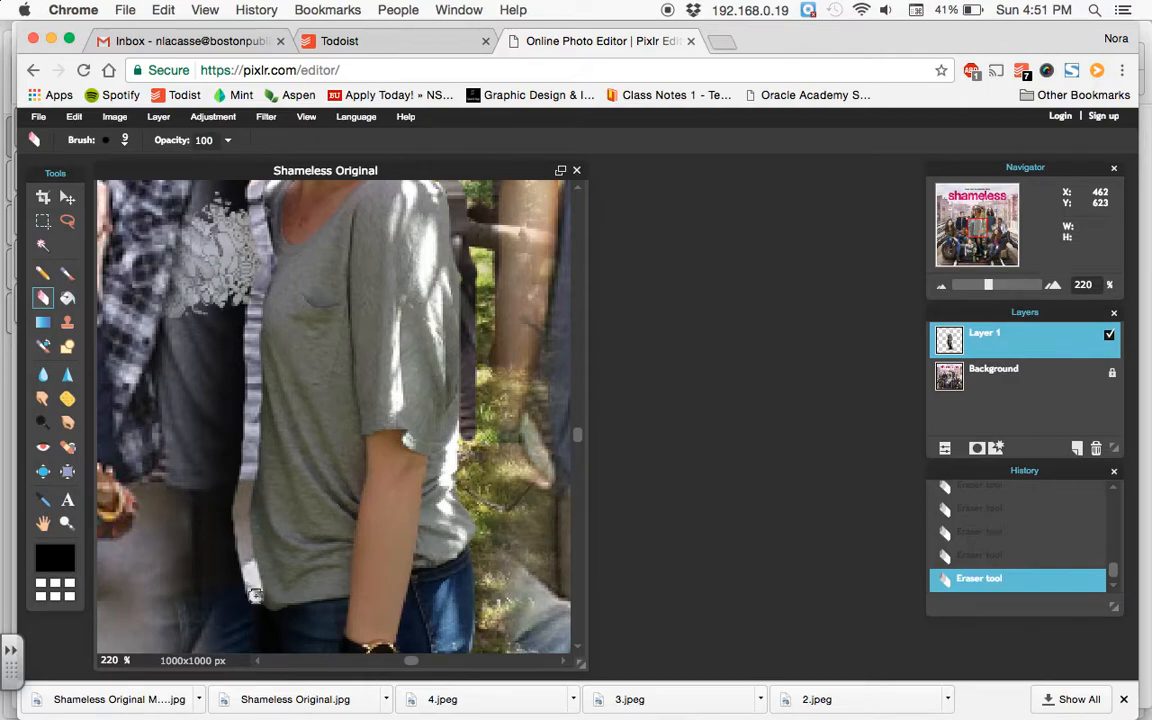
Continue the narrow erased band down the front edge of the woman's jeans, past her hand to the lower leg.
left_click_drag(580, 443, 586, 551)
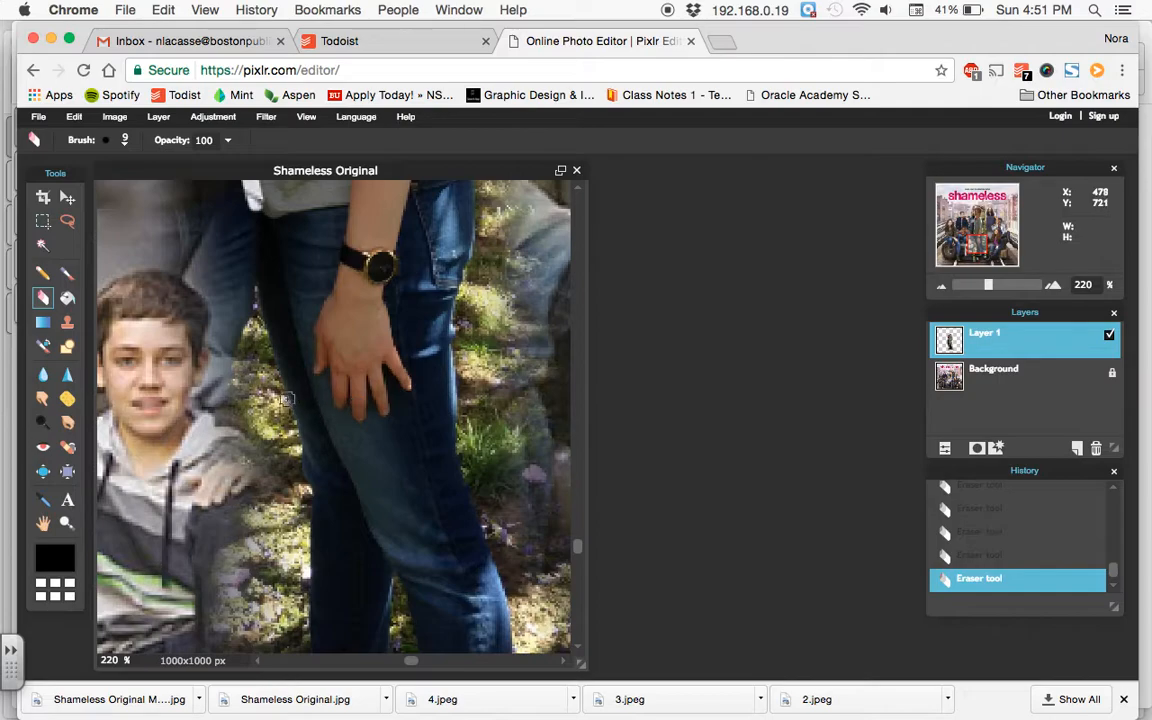
left_click(258, 362, "shift")
left_click(277, 396, "shift")
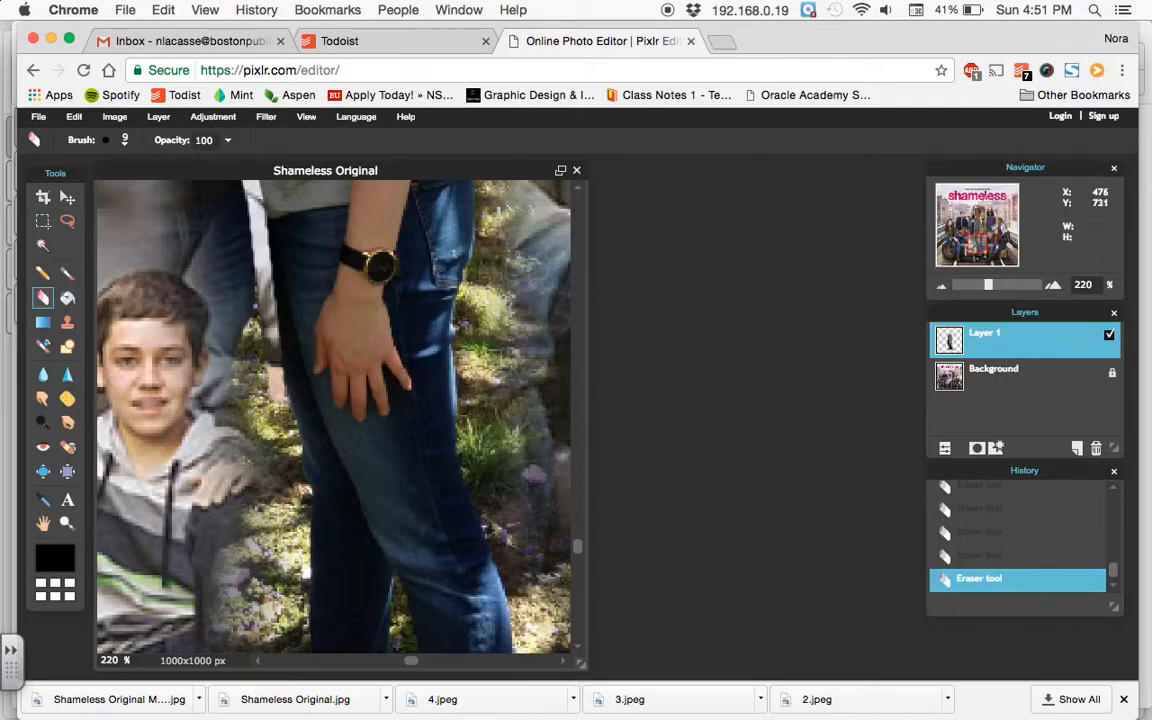
left_click(292, 451, "shift")
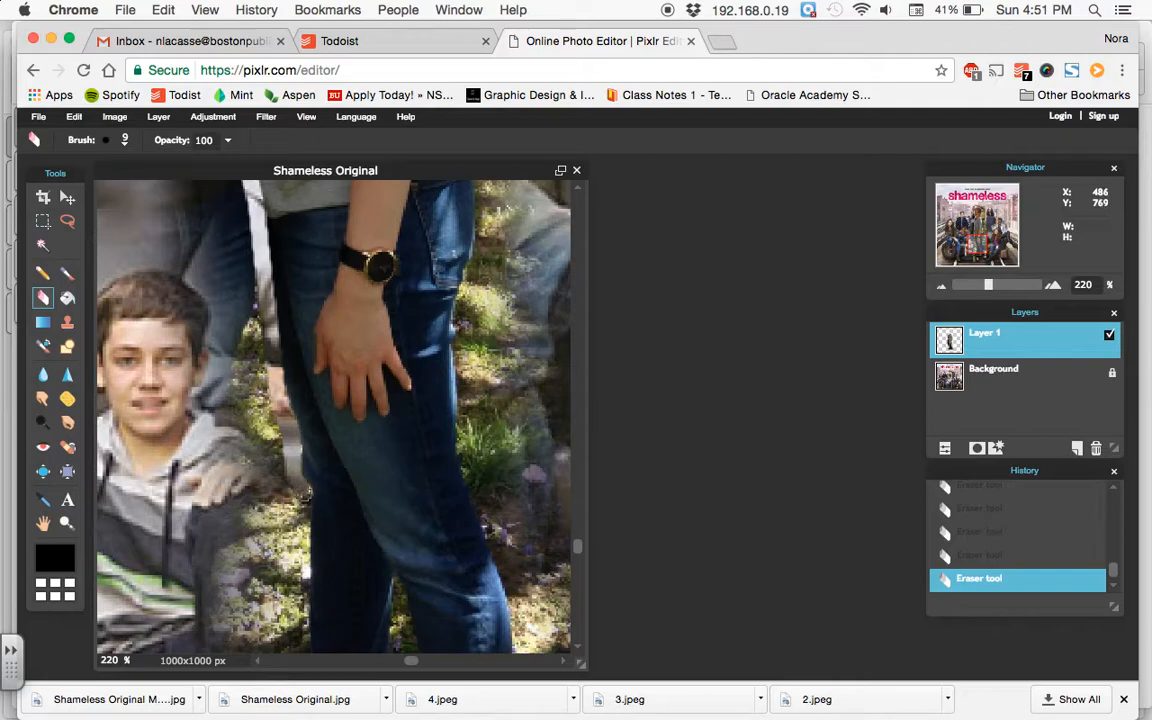
left_click_drag(304, 514, 305, 585)
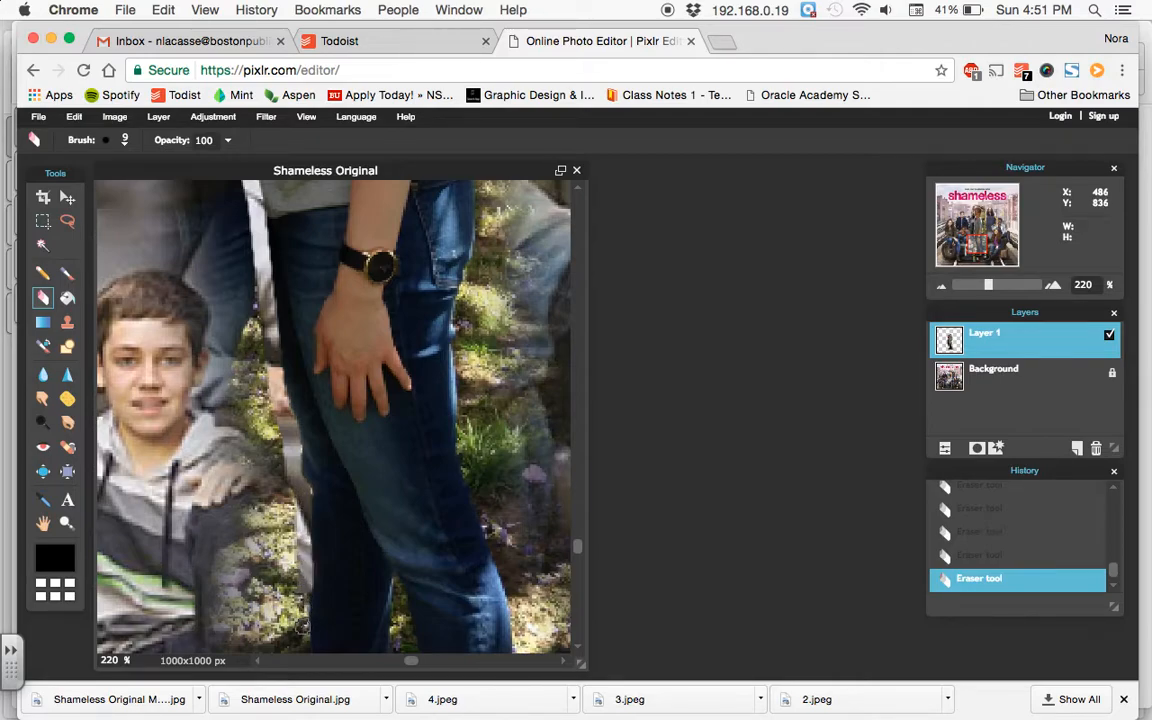
Erase a narrow band up the back outline of the woman, from the jeans' lower leg past the pocket to her shirt.
left_click_drag(585, 555, 585, 615)
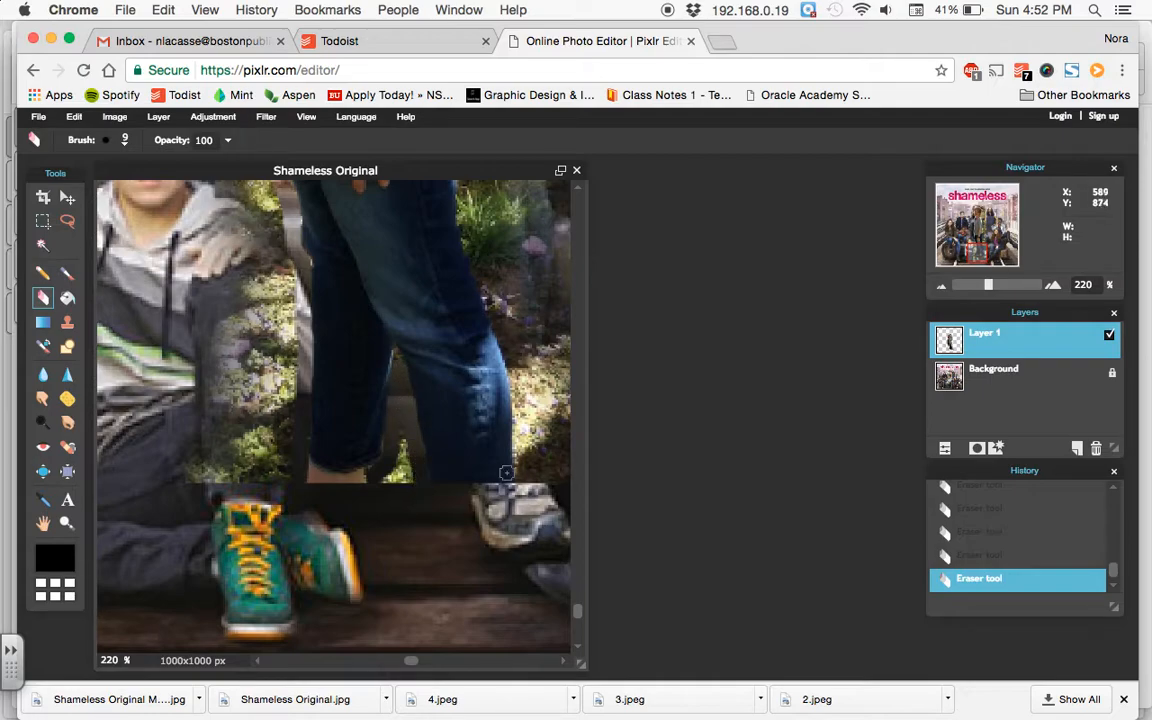
mouse_move(520, 433)
left_mouse_down()
mouse_move(518, 381)
mouse_move(489, 304)
left_mouse_up()
left_click_drag(469, 250, 467, 240)
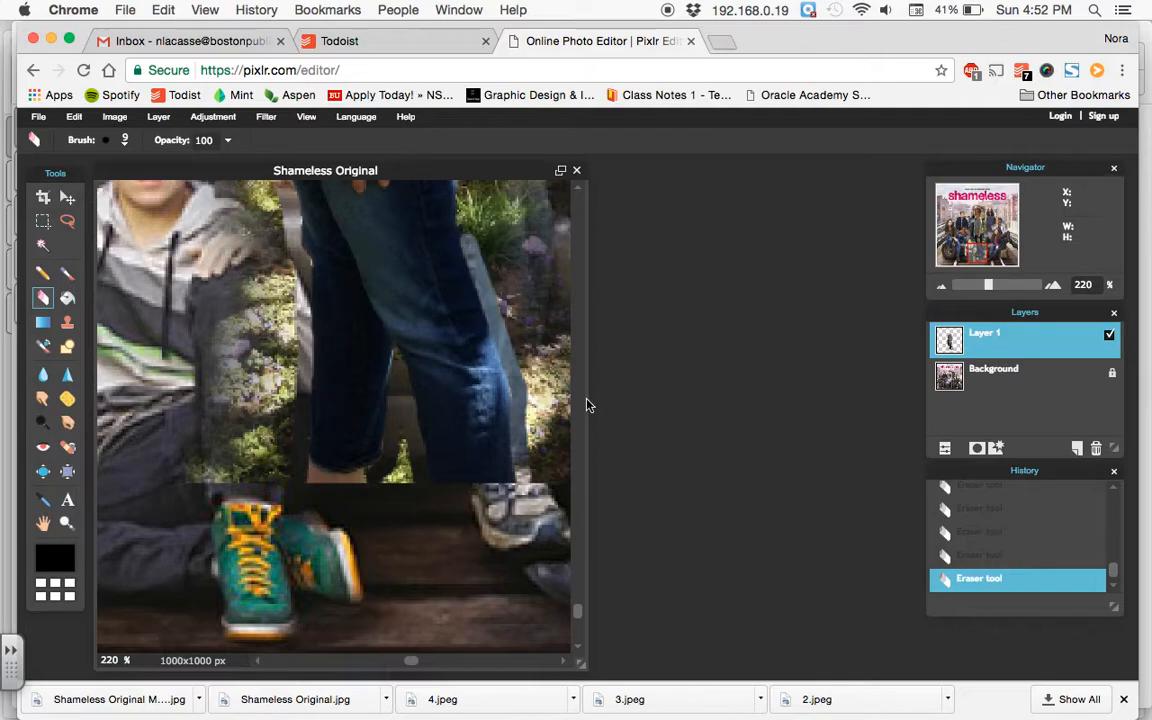
left_click_drag(583, 611, 578, 514)
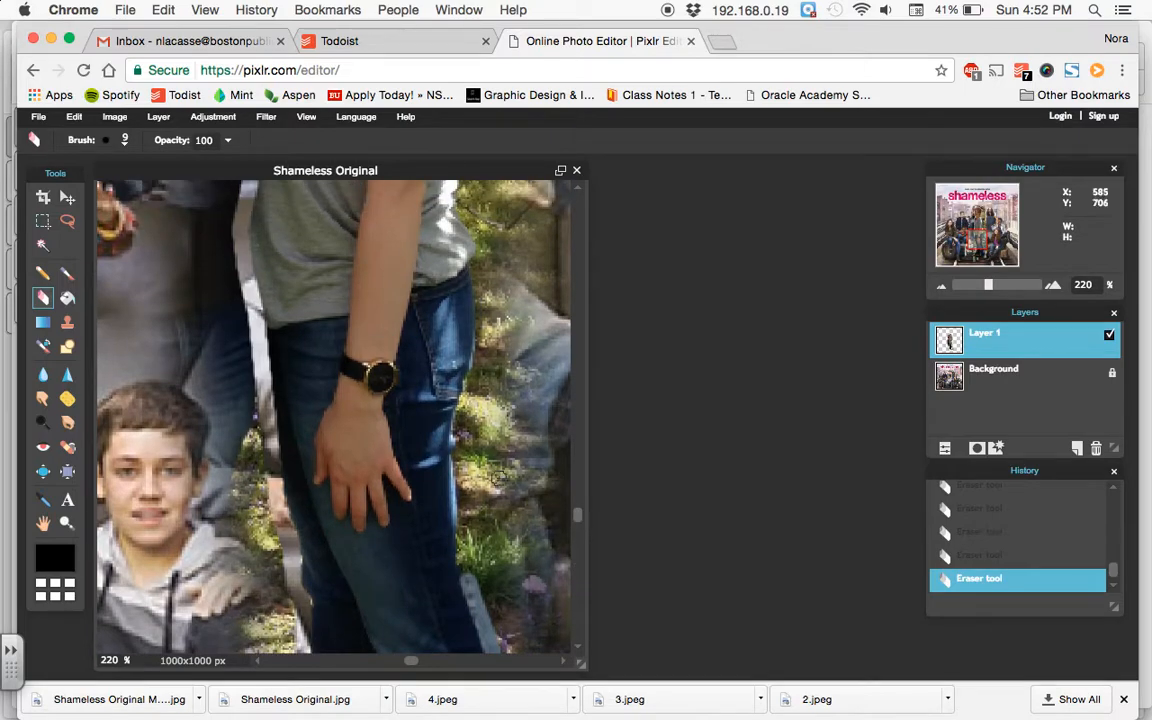
left_click_drag(460, 565, 462, 460)
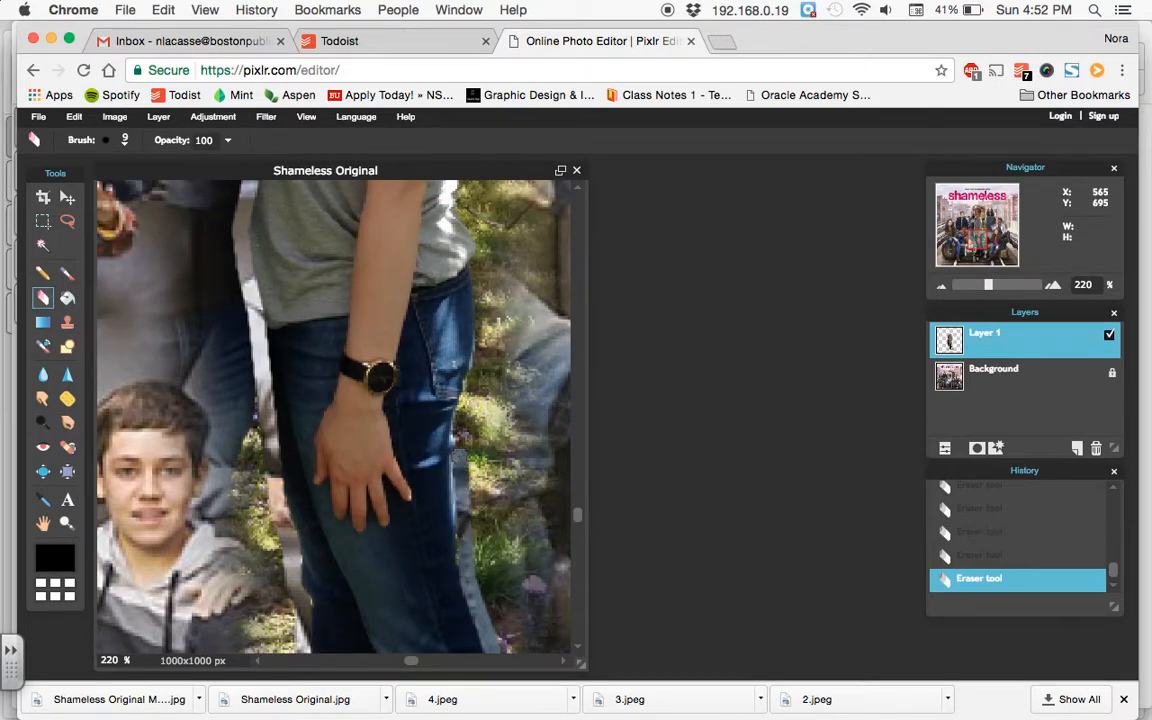
left_click(464, 408, "shift")
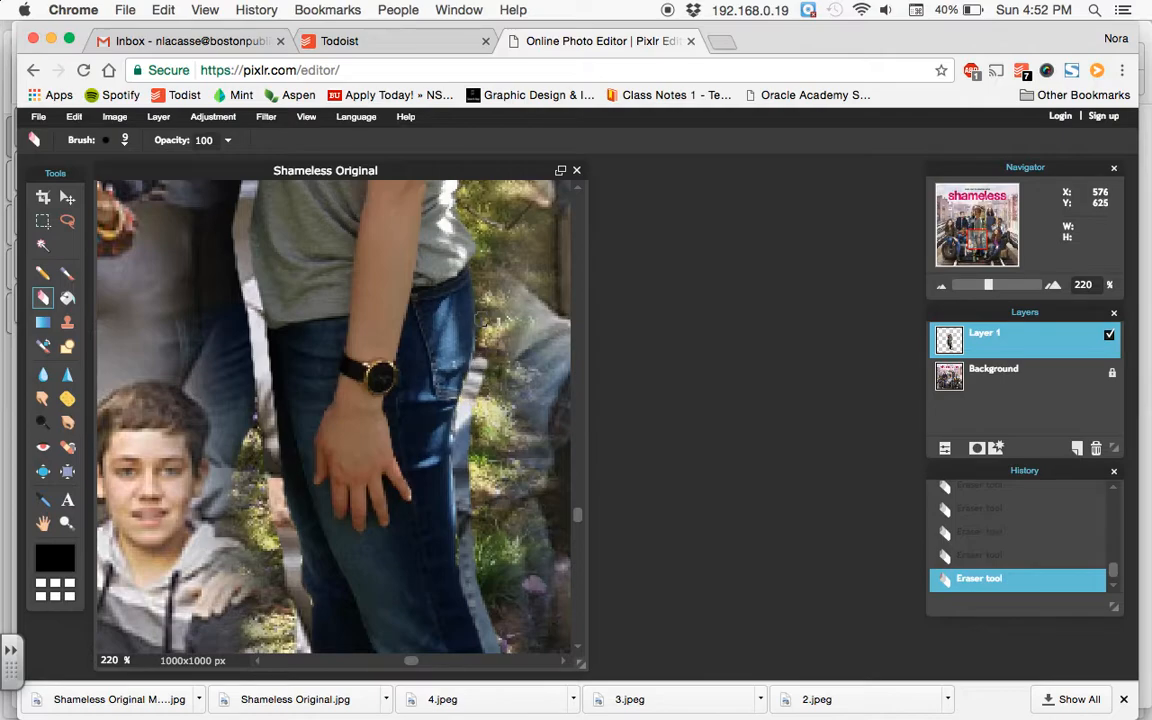
left_click(475, 263, "shift")
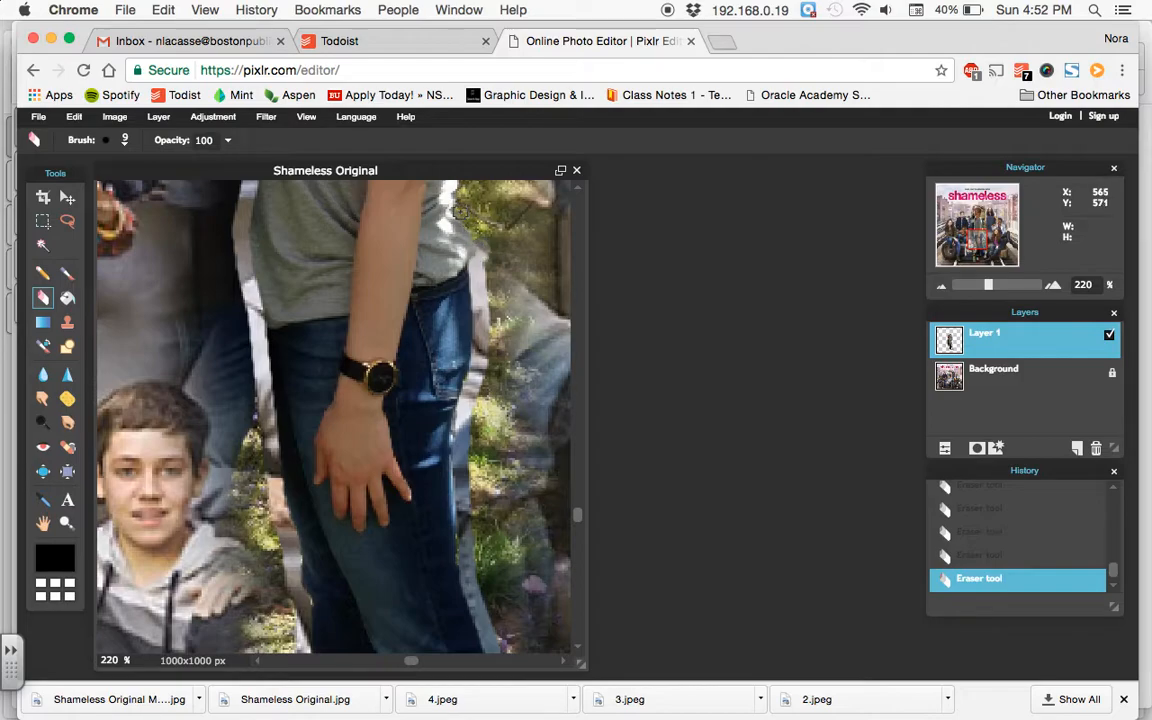
left_click_drag(576, 515, 579, 449)
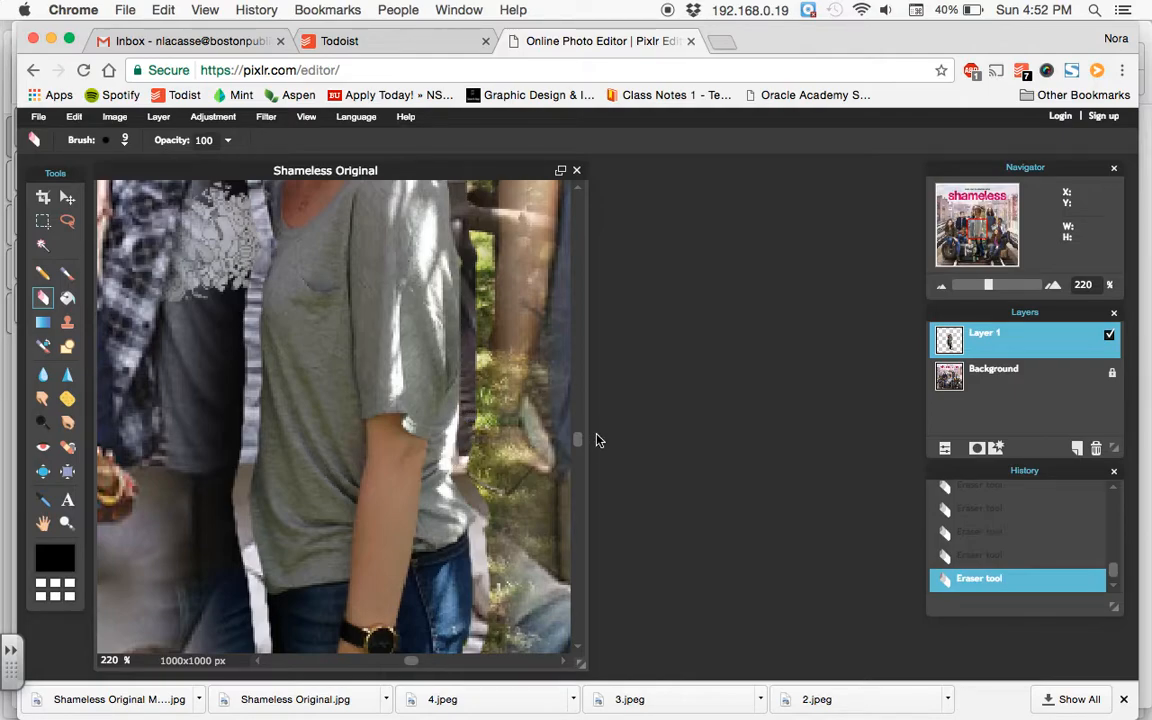
Erase the leftover scenery above and in front of the woman's head and torso with the hard round size 70 brush.
left_click_drag(577, 440, 580, 346)
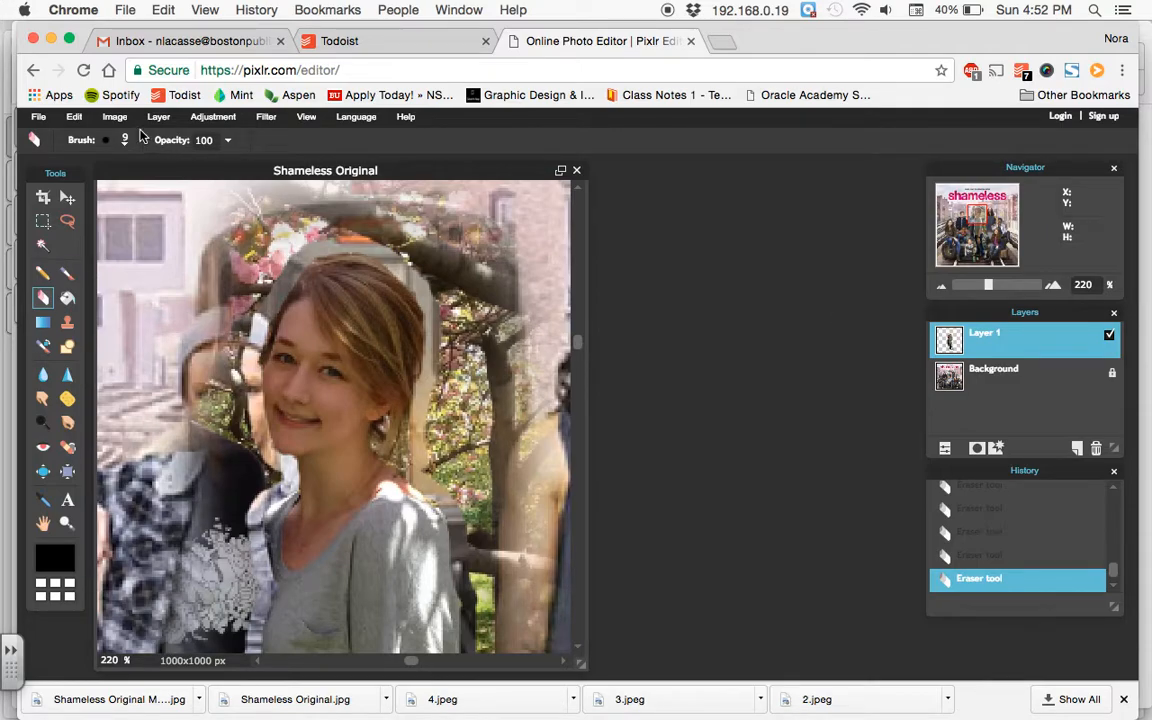
left_click(110, 140)
left_click(335, 184)
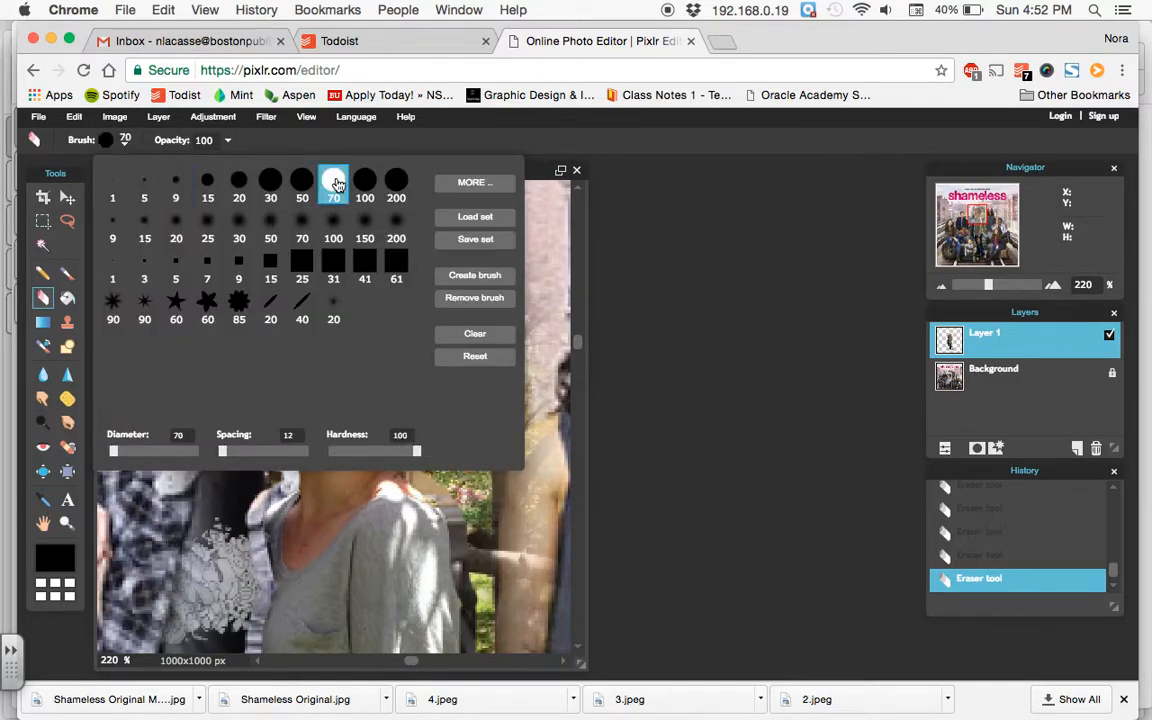
mouse_move(496, 258)
left_mouse_down()
mouse_move(440, 190)
mouse_move(390, 165)
mouse_move(340, 182)
mouse_move(240, 175)
mouse_move(206, 200)
mouse_move(191, 223)
mouse_move(211, 263)
mouse_move(206, 244)
mouse_move(159, 373)
mouse_move(222, 500)
mouse_move(175, 380)
mouse_move(183, 392)
mouse_move(180, 278)
mouse_move(215, 490)
mouse_move(187, 408)
mouse_move(172, 405)
mouse_move(188, 578)
left_mouse_up()
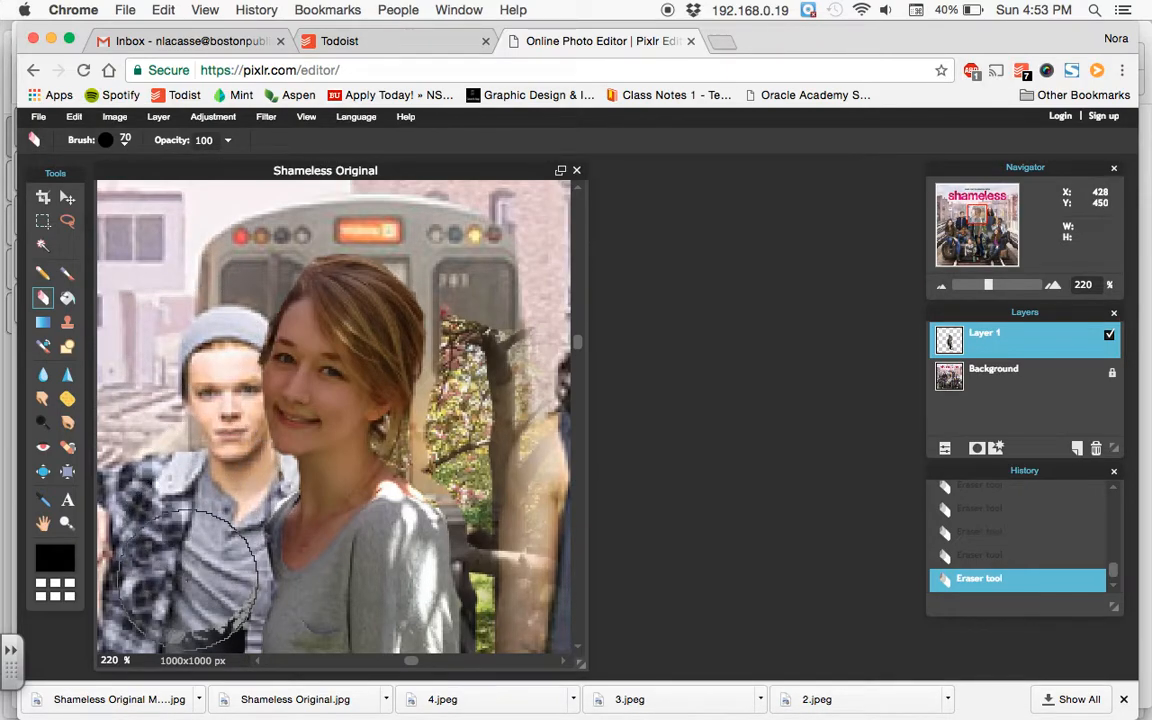
left_click_drag(577, 350, 584, 443)
mouse_move(227, 310)
left_mouse_down()
mouse_move(188, 267)
mouse_move(176, 303)
mouse_move(189, 246)
mouse_move(180, 330)
left_mouse_up()
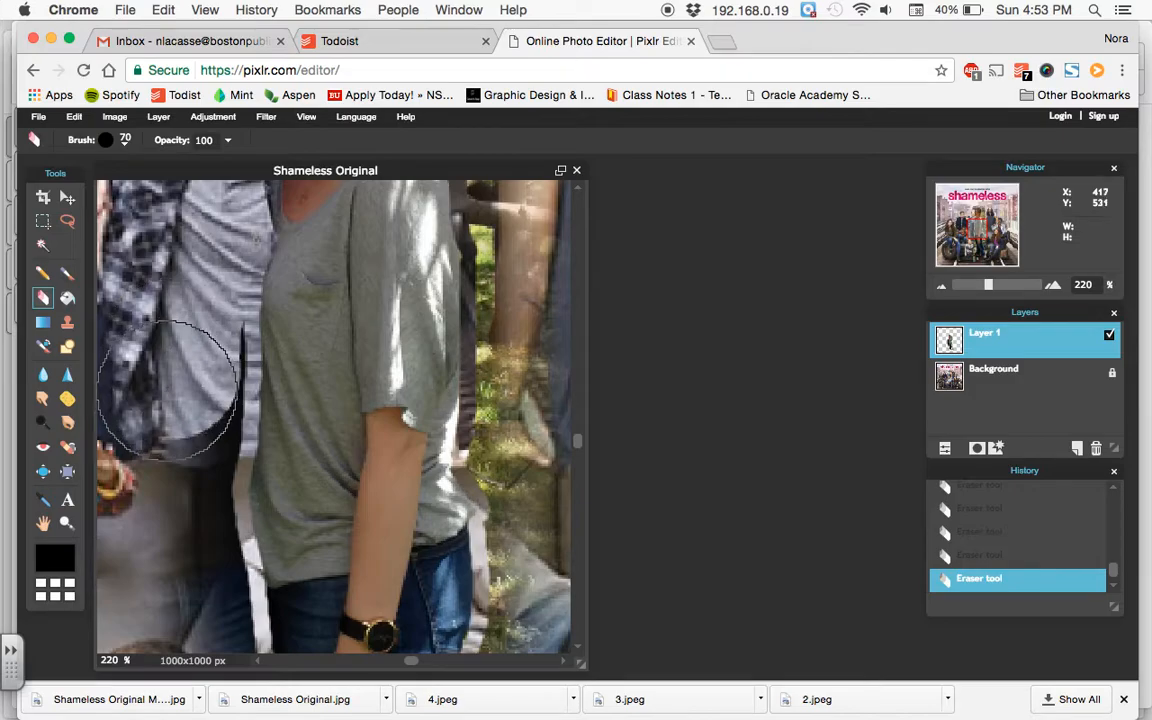
Unlock the Background layer and hide it so only the photo layer is shown.
left_click_drag(988, 285, 969, 290)
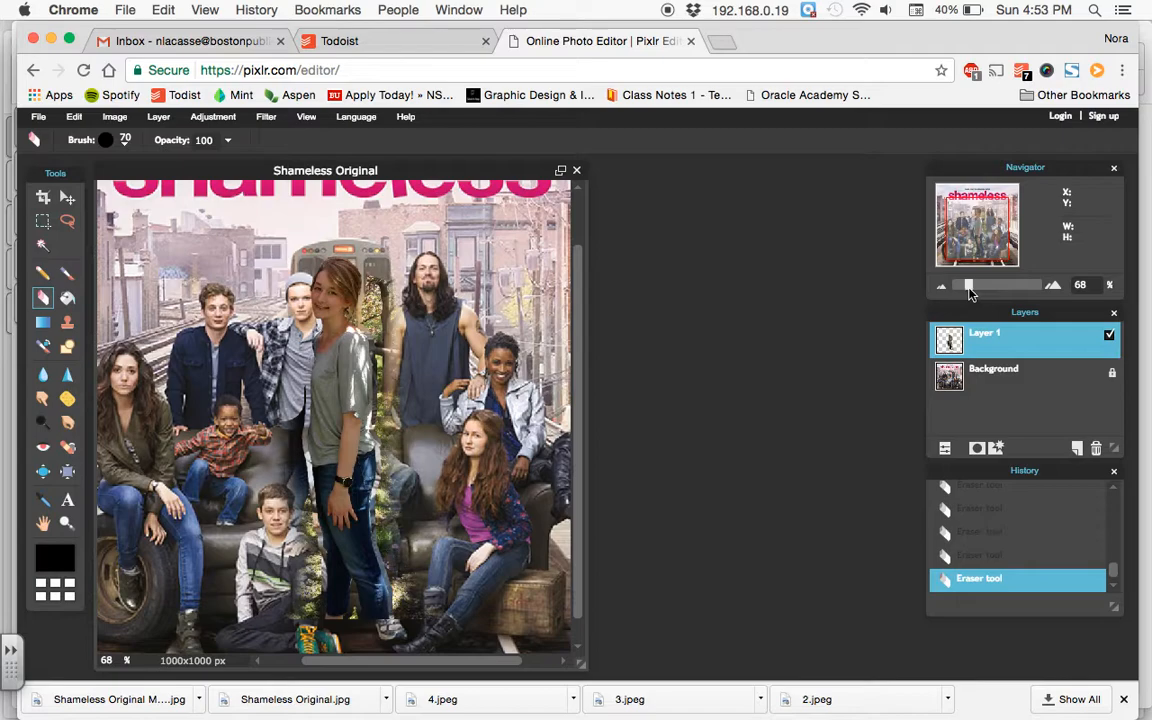
double_click(1114, 376)
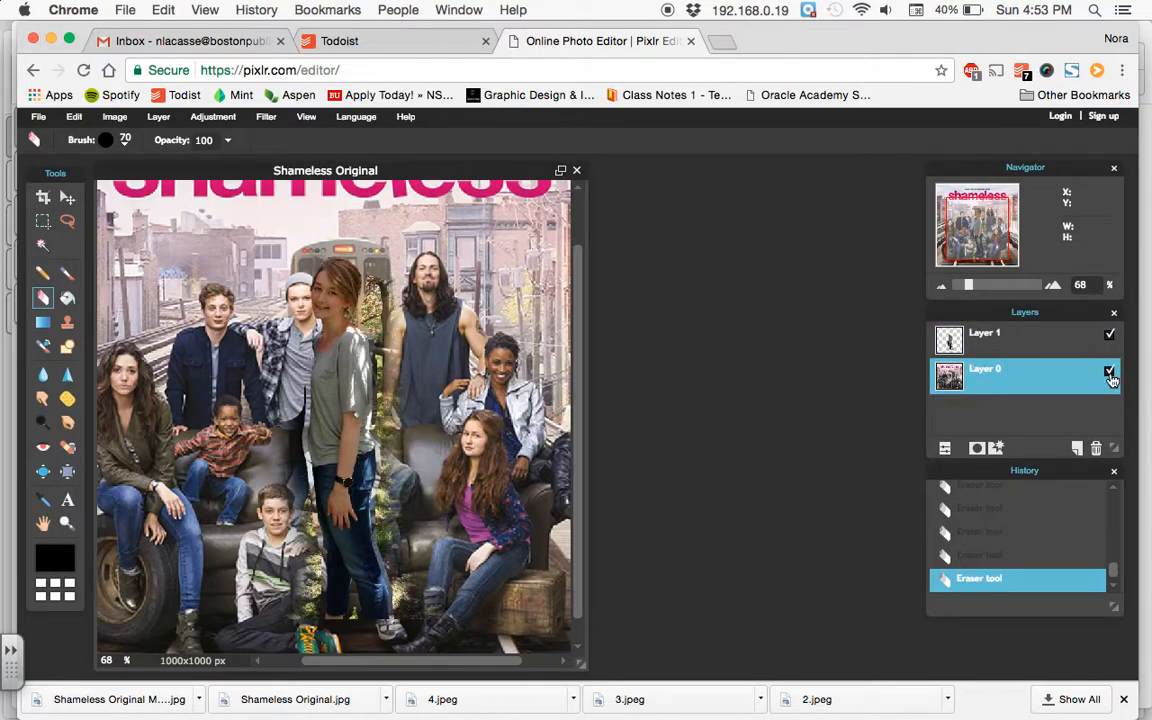
left_click(1109, 373)
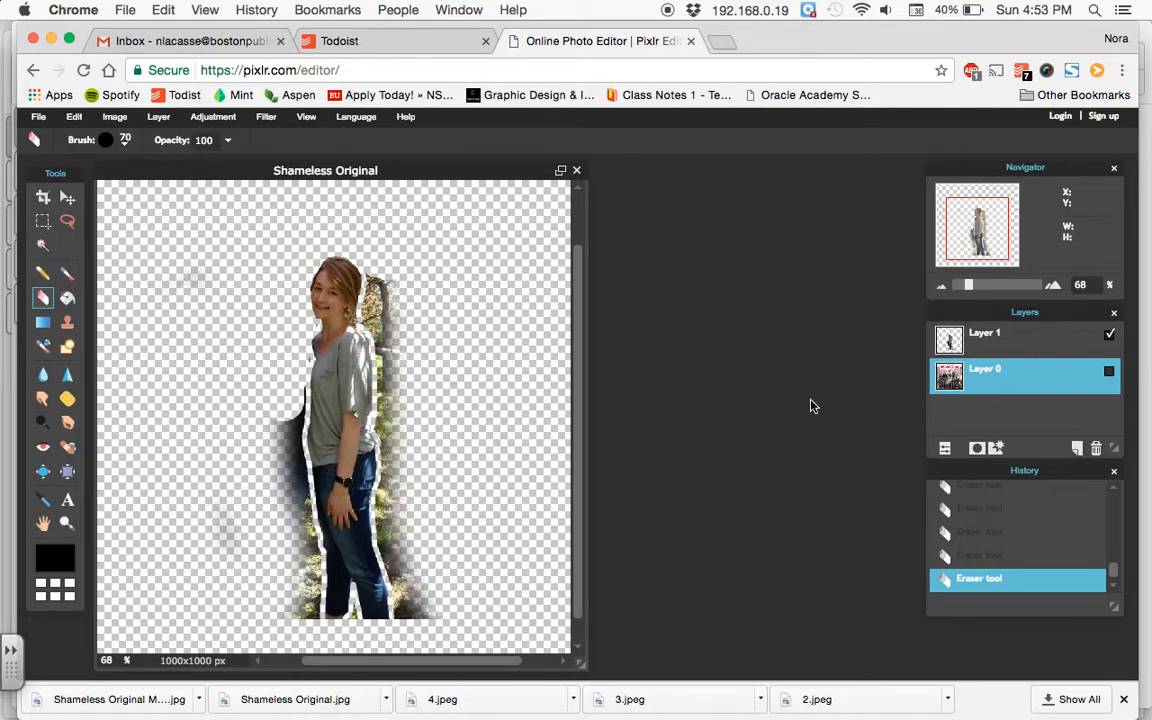
Undo the last eraser strokes made on Layer 0, showing the layer to check the poster.
key("super+z")
left_click(1109, 372)
left_click(1109, 372)
key("super+z")
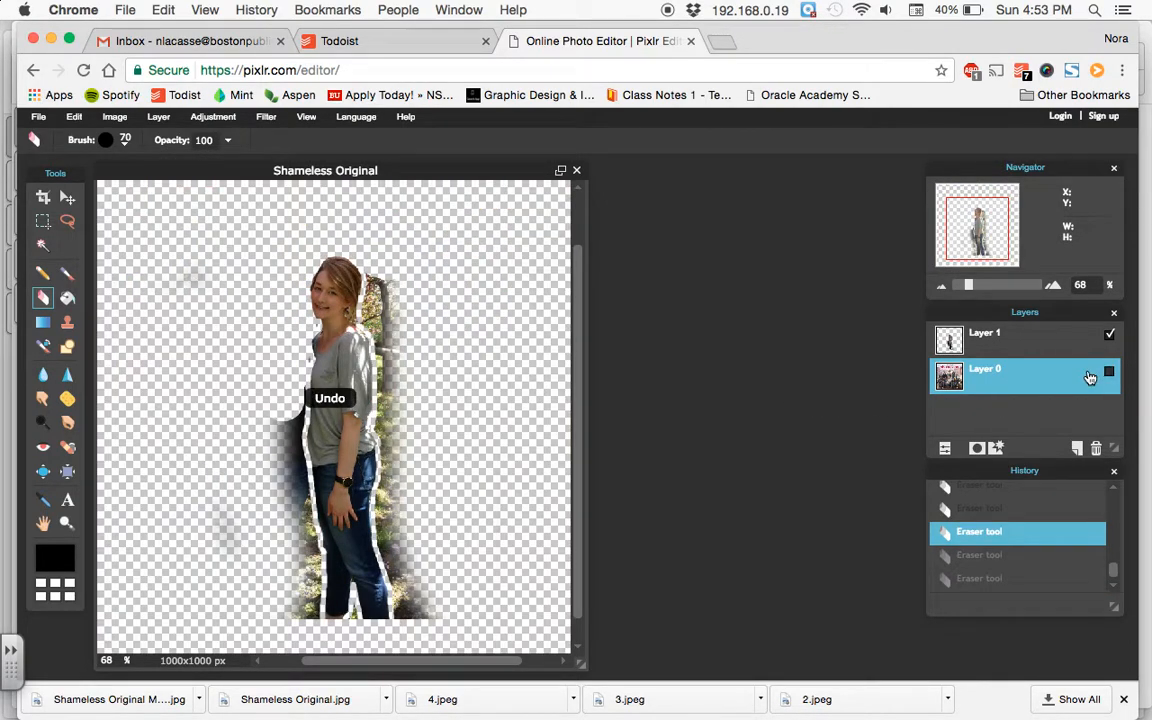
left_click(1109, 372)
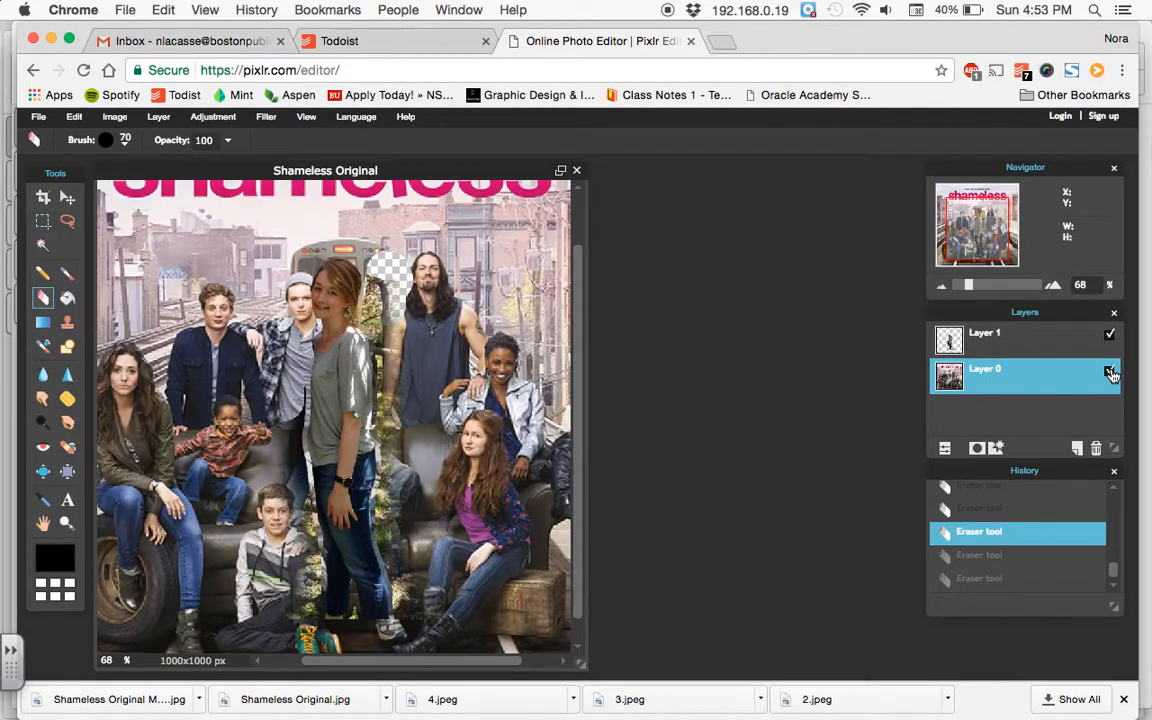
key("super+z")
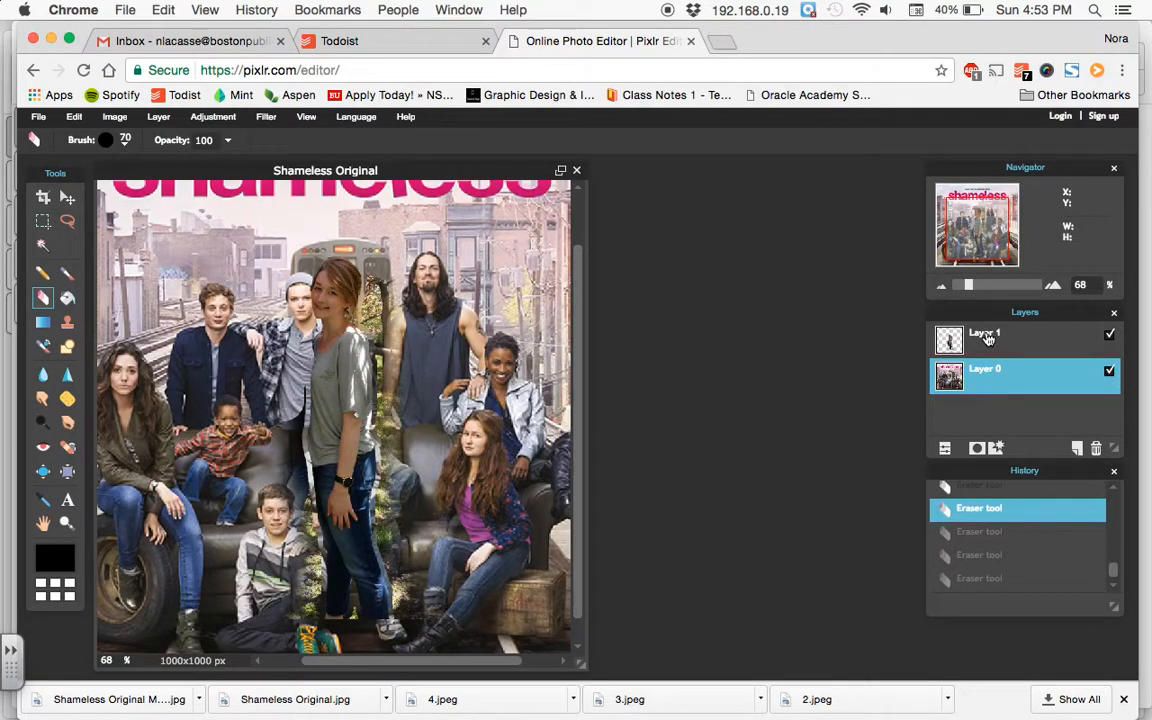
Hide Layer 0 and make Layer 1 the active layer.
left_click(1109, 372)
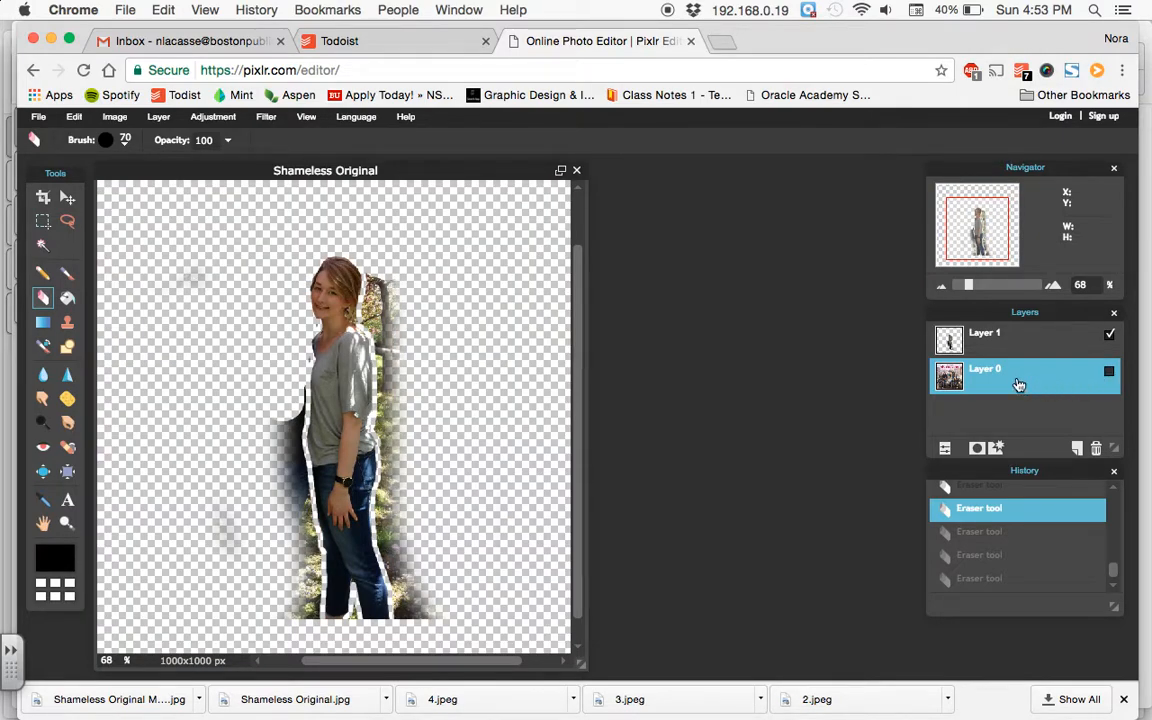
left_click(997, 338)
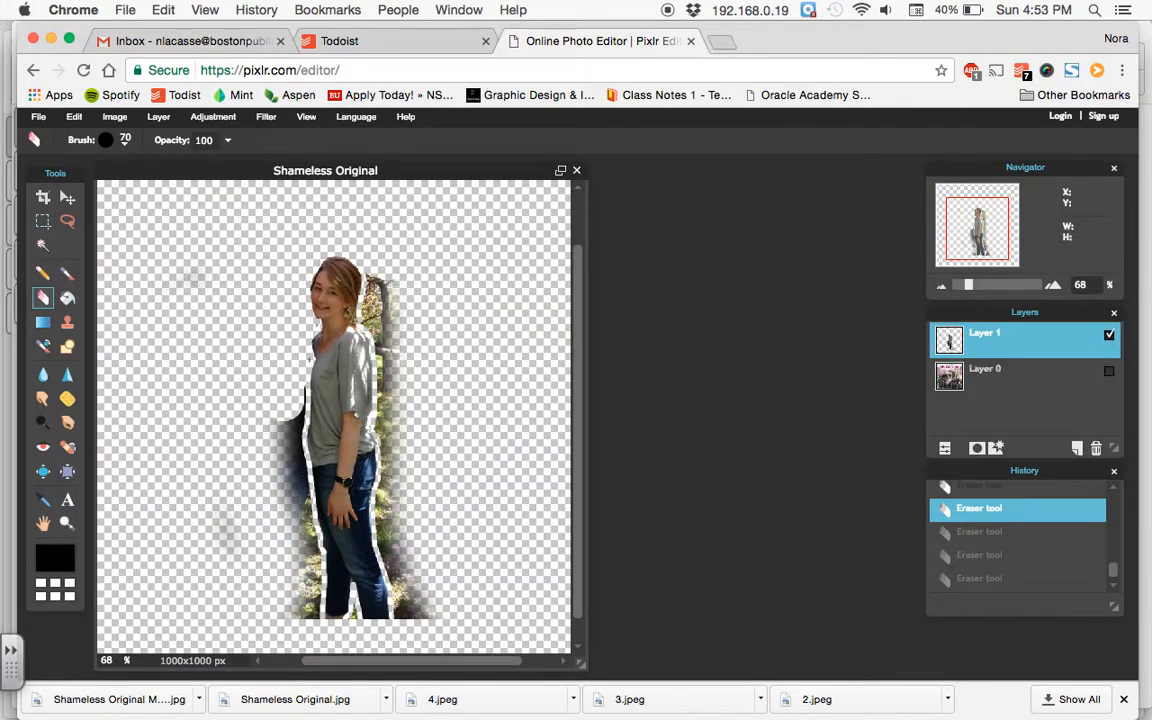
Erase the remaining scenery behind and in front of the woman, using the hard round size 20 brush for the gap between her feet.
mouse_move(393, 252)
left_mouse_down()
mouse_move(380, 311)
mouse_move(397, 349)
mouse_move(396, 436)
mouse_move(397, 345)
mouse_move(378, 318)
mouse_move(387, 292)
mouse_move(414, 405)
mouse_move(395, 502)
mouse_move(440, 612)
left_mouse_up()
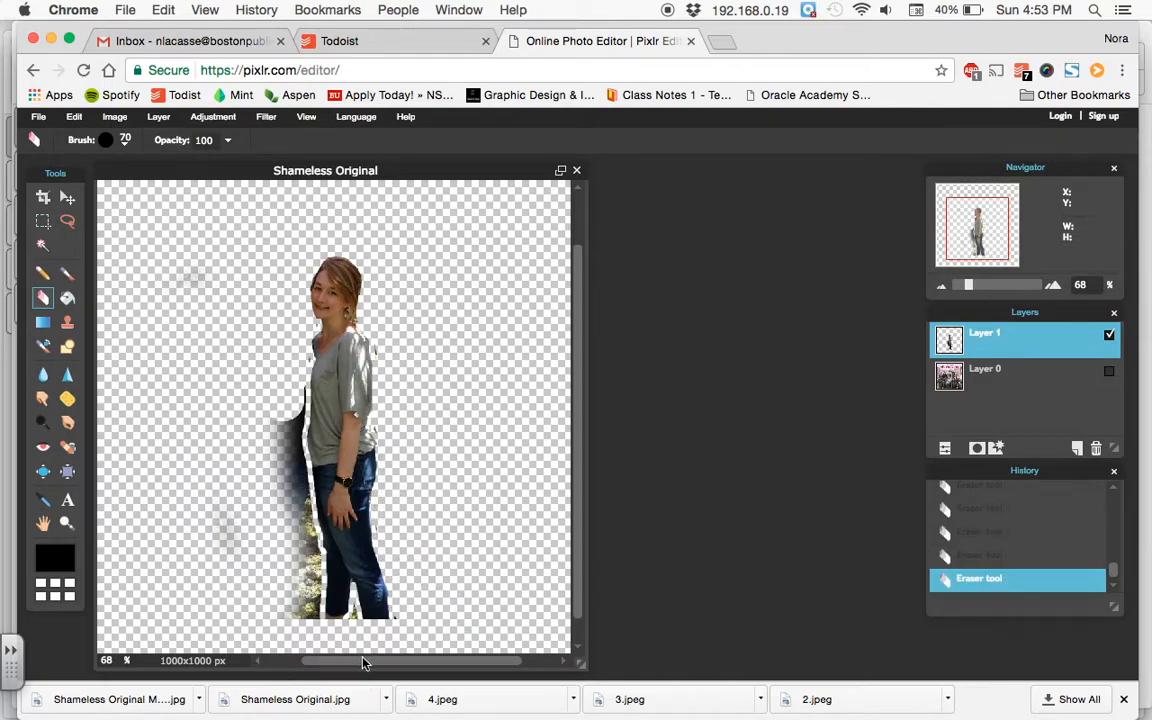
mouse_move(298, 617)
left_mouse_down()
mouse_move(286, 380)
mouse_move(185, 256)
mouse_move(193, 541)
mouse_move(210, 615)
mouse_move(199, 392)
left_mouse_up()
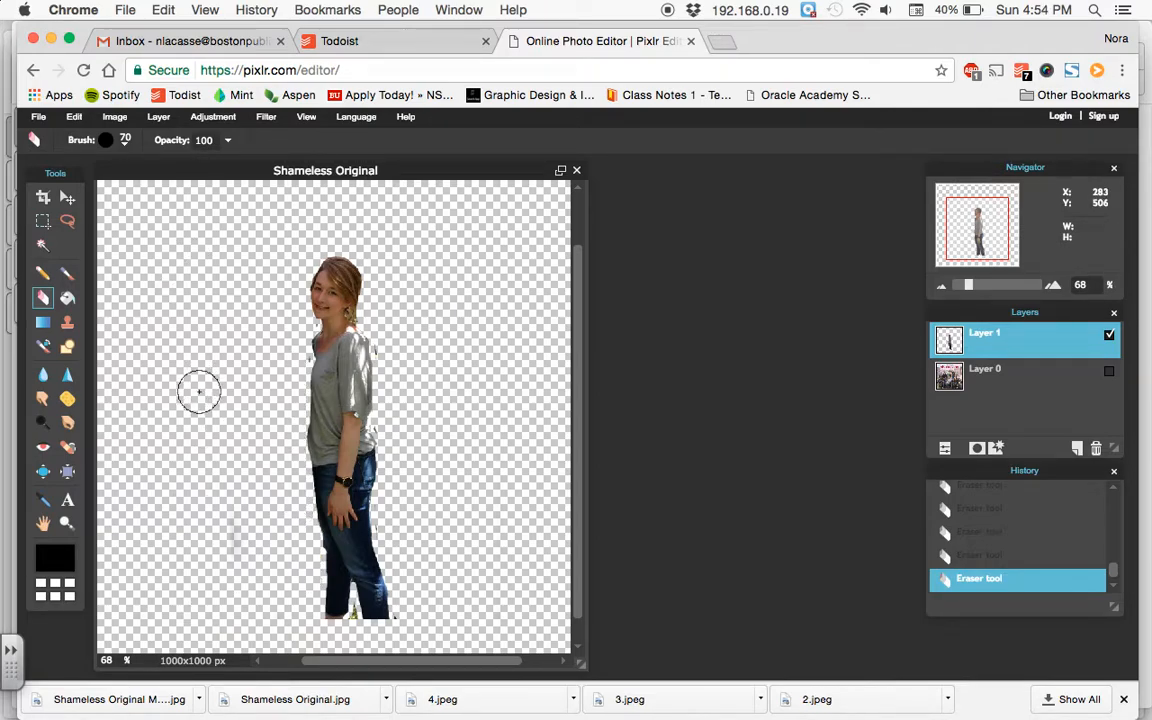
left_click(125, 140)
left_click(239, 182)
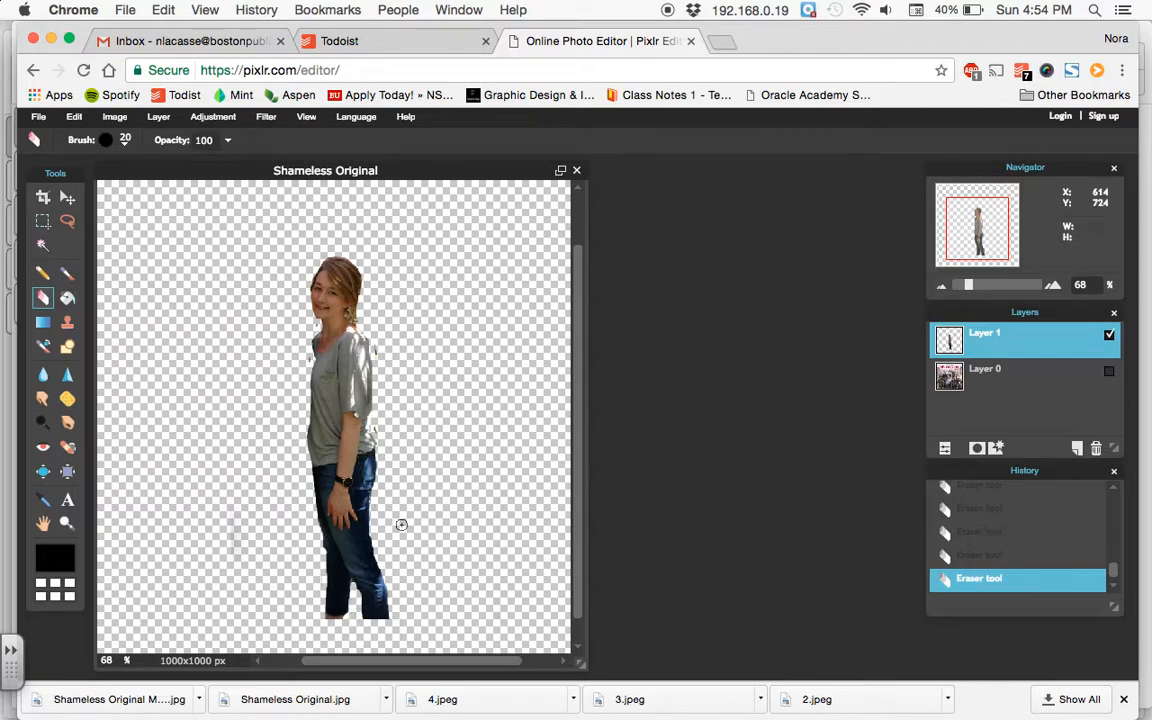
key("super+z")
left_click_drag(356, 603, 353, 623)
Show Layer 0 and move the woman between the plaid-shirted man and the long-haired man.
left_click(1109, 374)
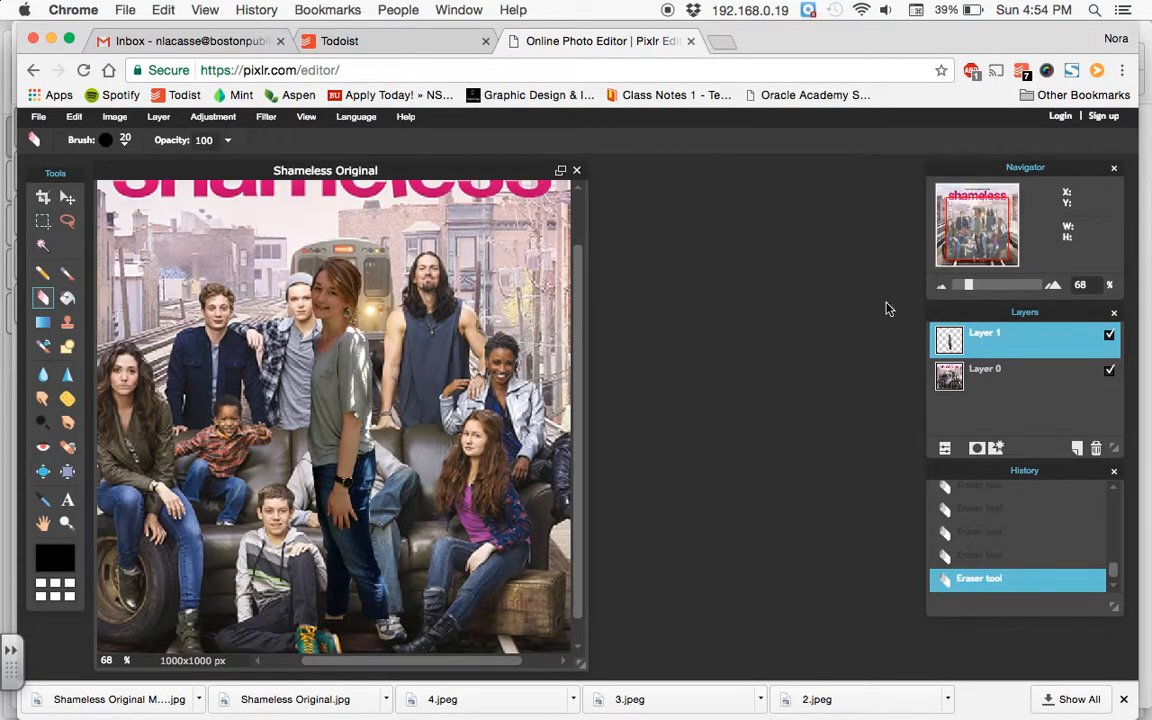
left_click_drag(972, 288, 967, 288)
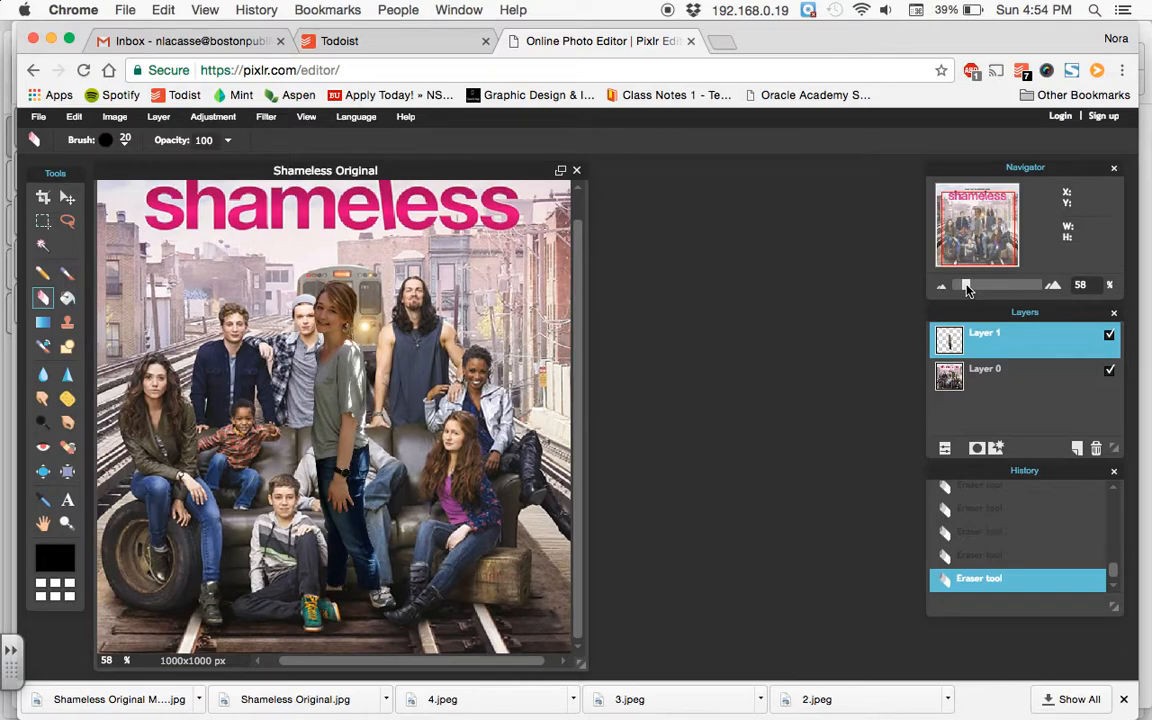
left_click(67, 197)
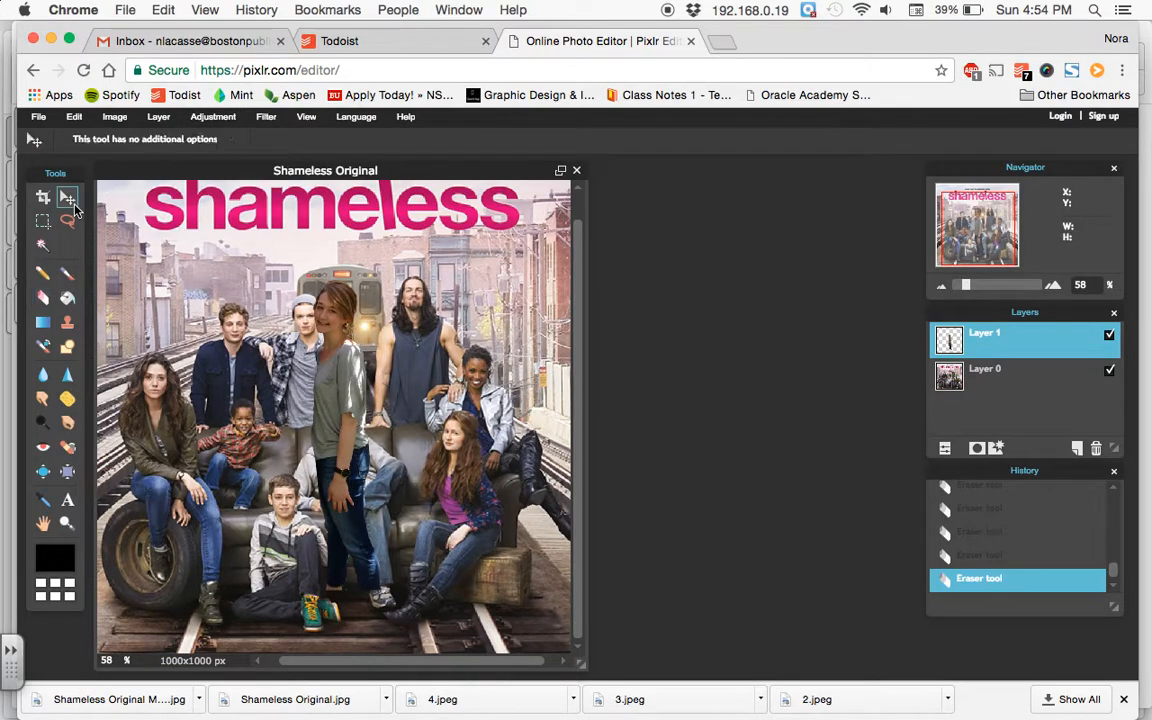
left_click_drag(327, 404, 351, 413)
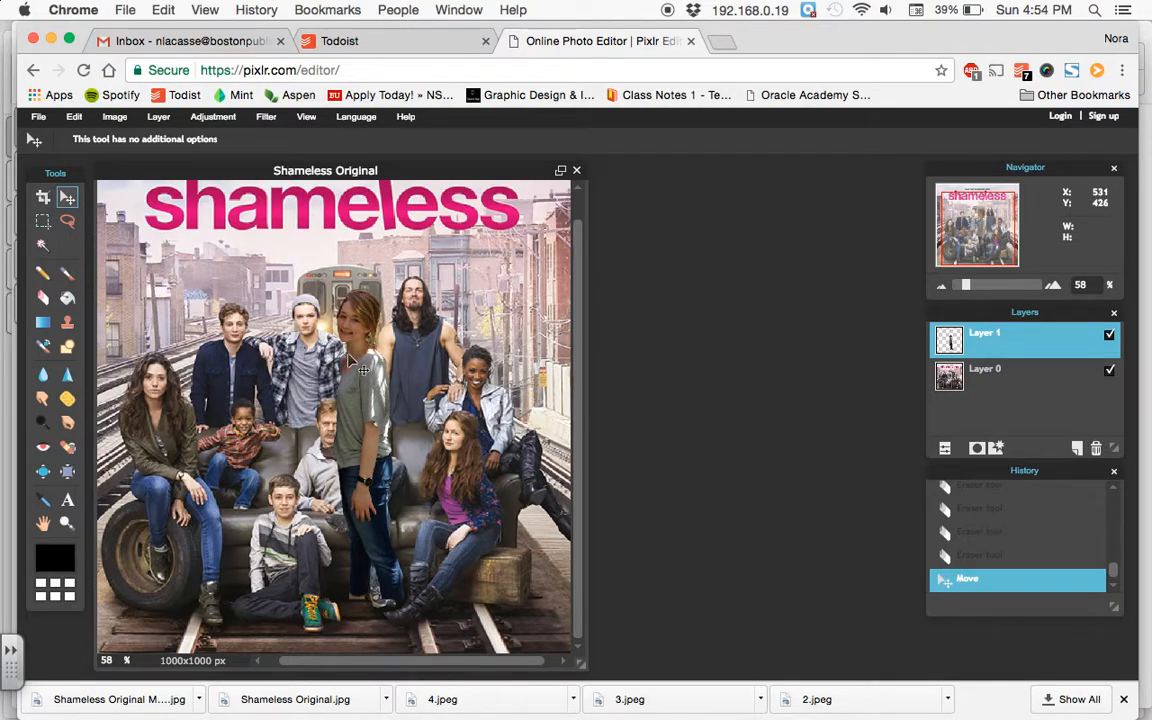
Scale the woman down with Free transform to match the standing people, nudge her into place and apply the changes.
left_click(76, 119)
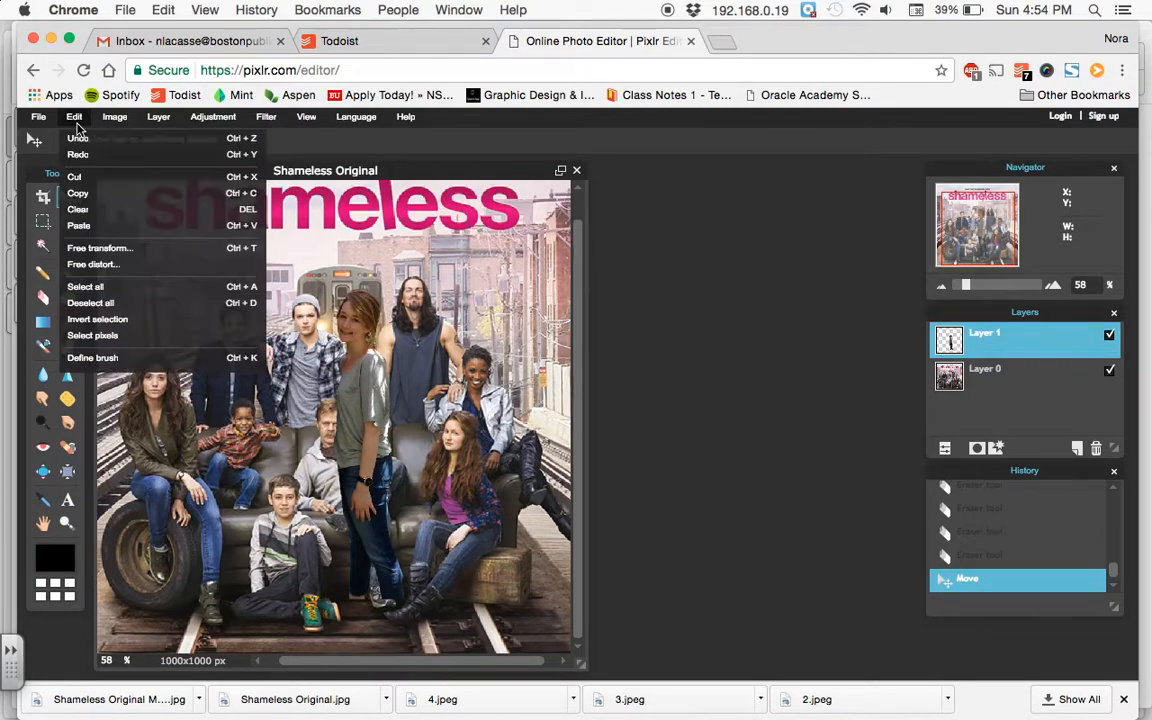
left_click(104, 250)
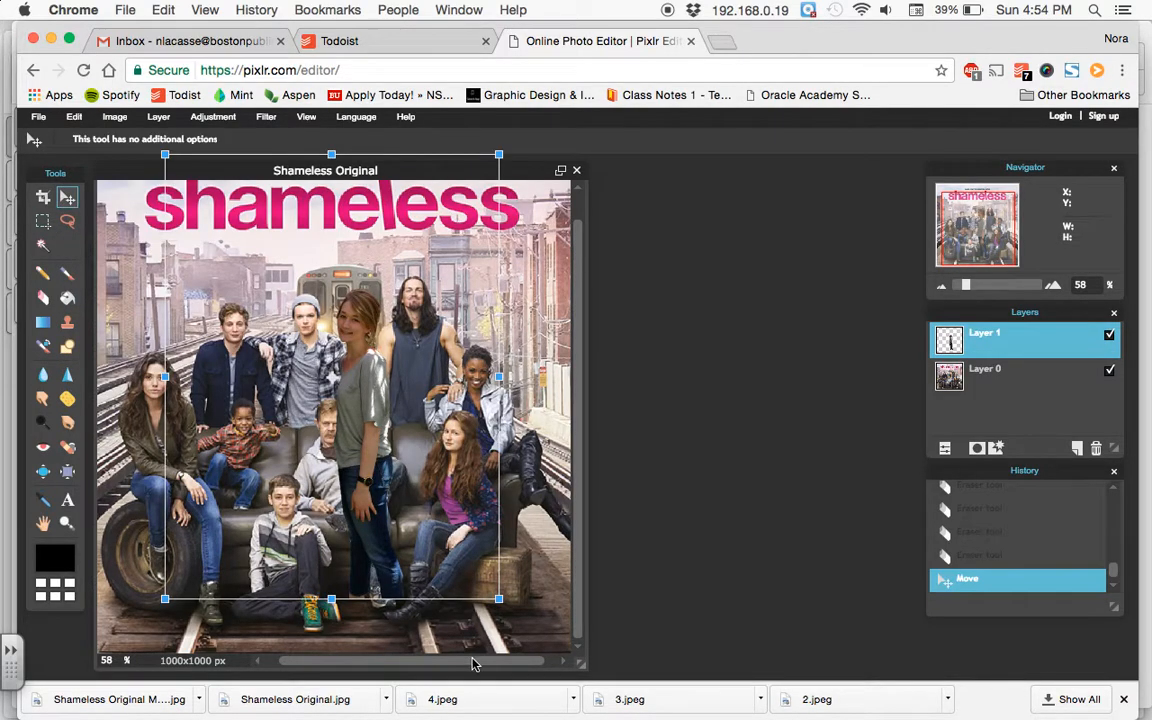
left_click_drag(499, 600, 472, 587)
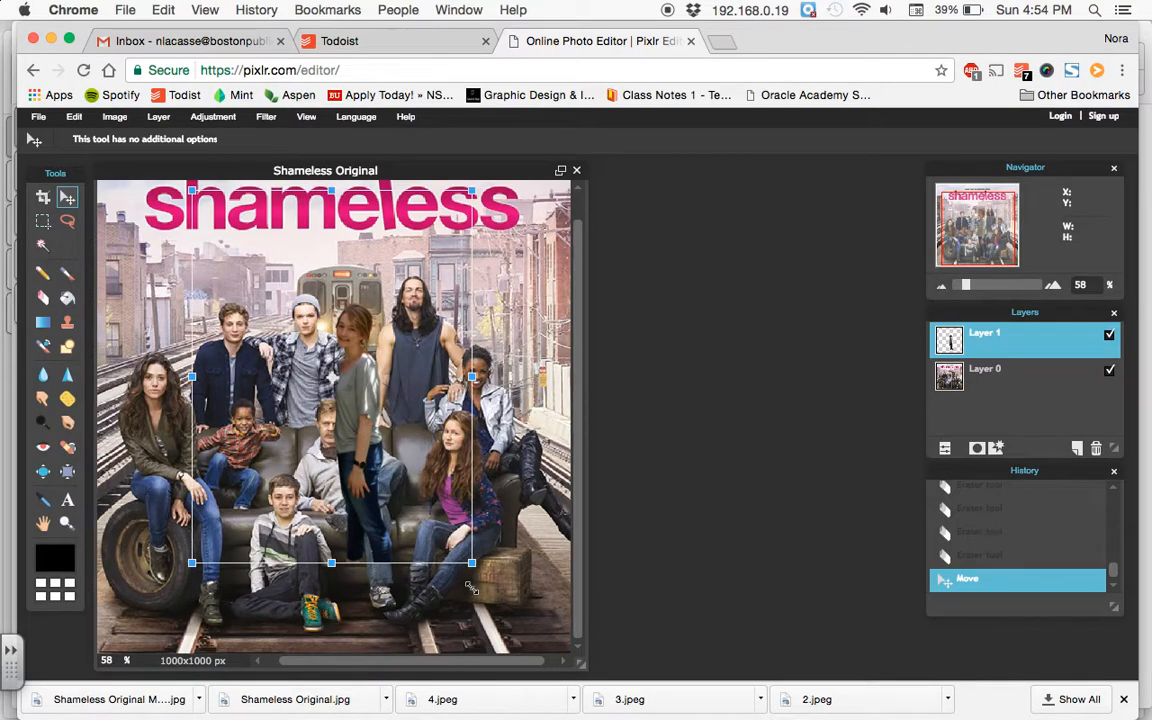
left_click_drag(363, 458, 371, 455)
mouse_move(478, 554)
left_mouse_down()
mouse_move(428, 488)
mouse_move(464, 551)
left_mouse_up()
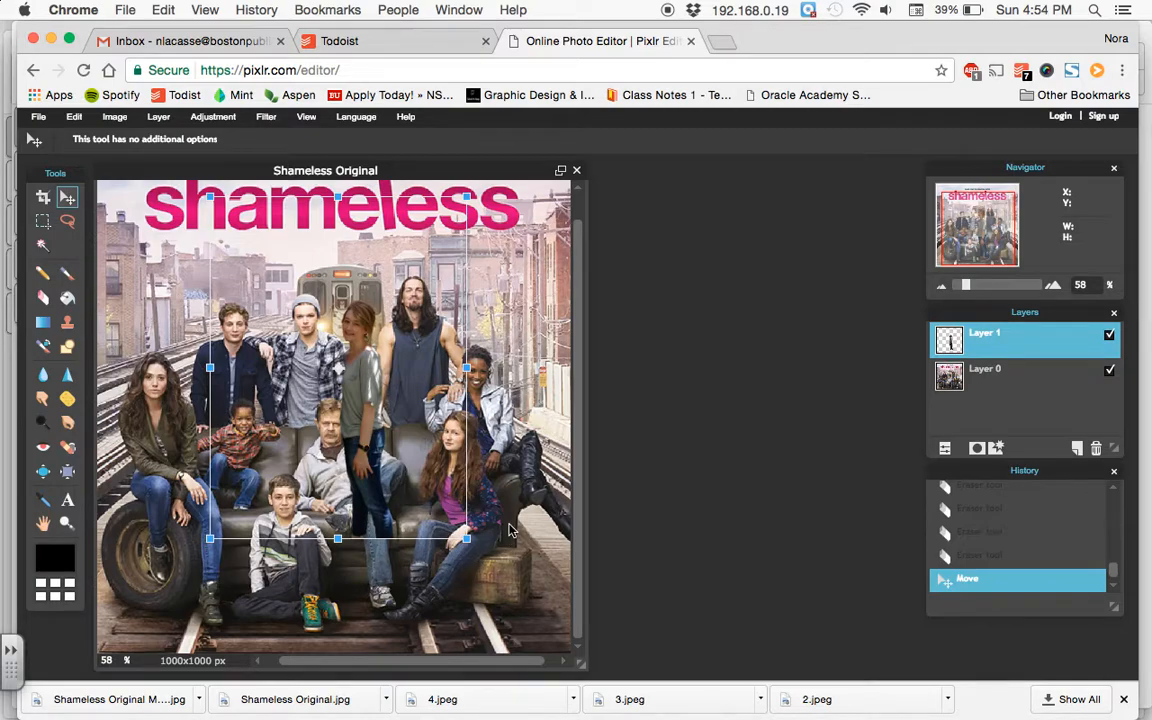
left_click(508, 530)
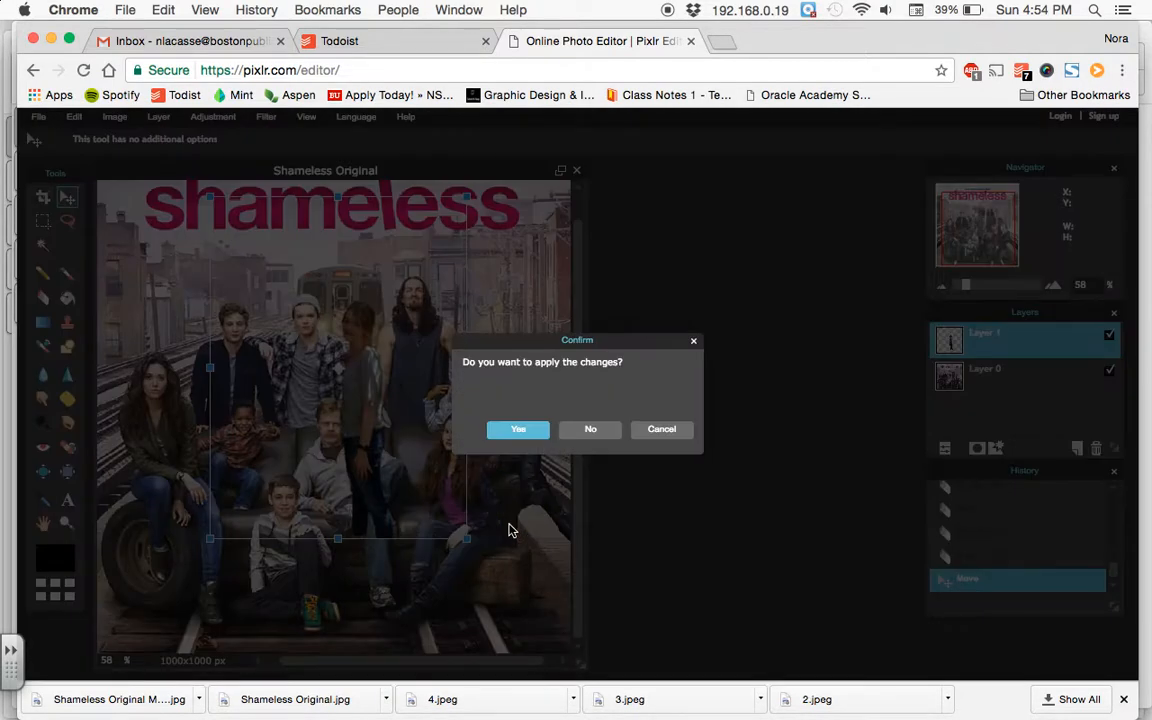
left_click(518, 430)
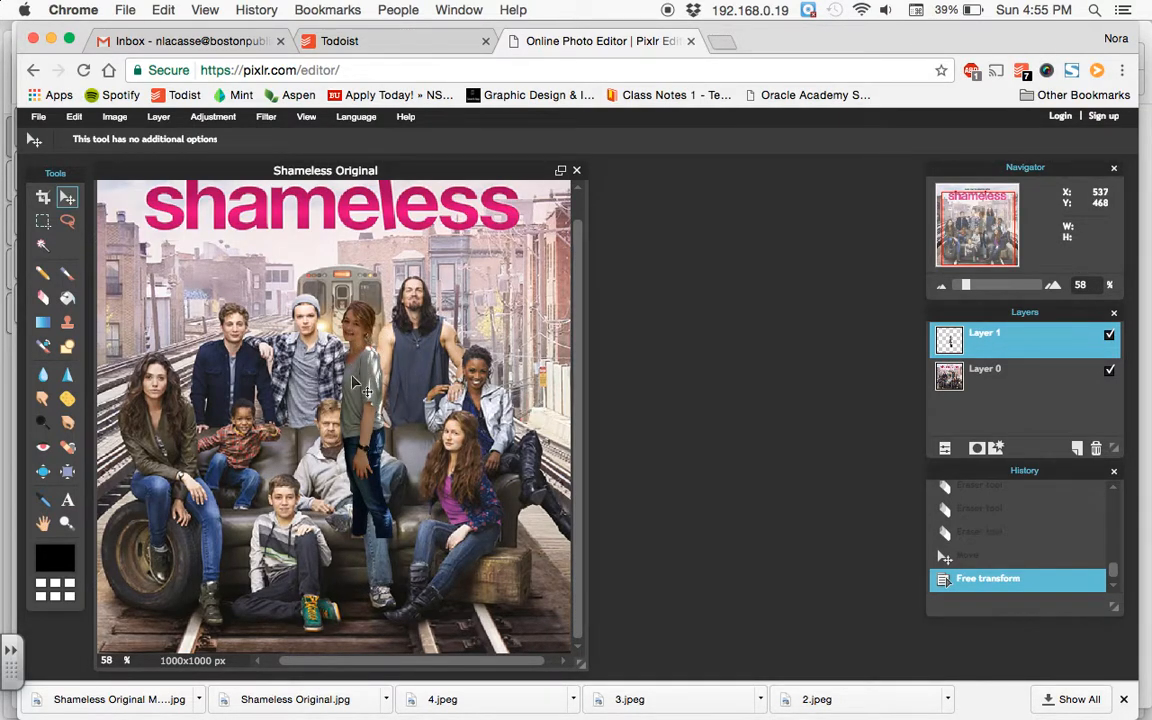
Set the woman's layer to brightness 15 and contrast 16, and move her to the far side of the long-haired man.
left_click(310, 119)
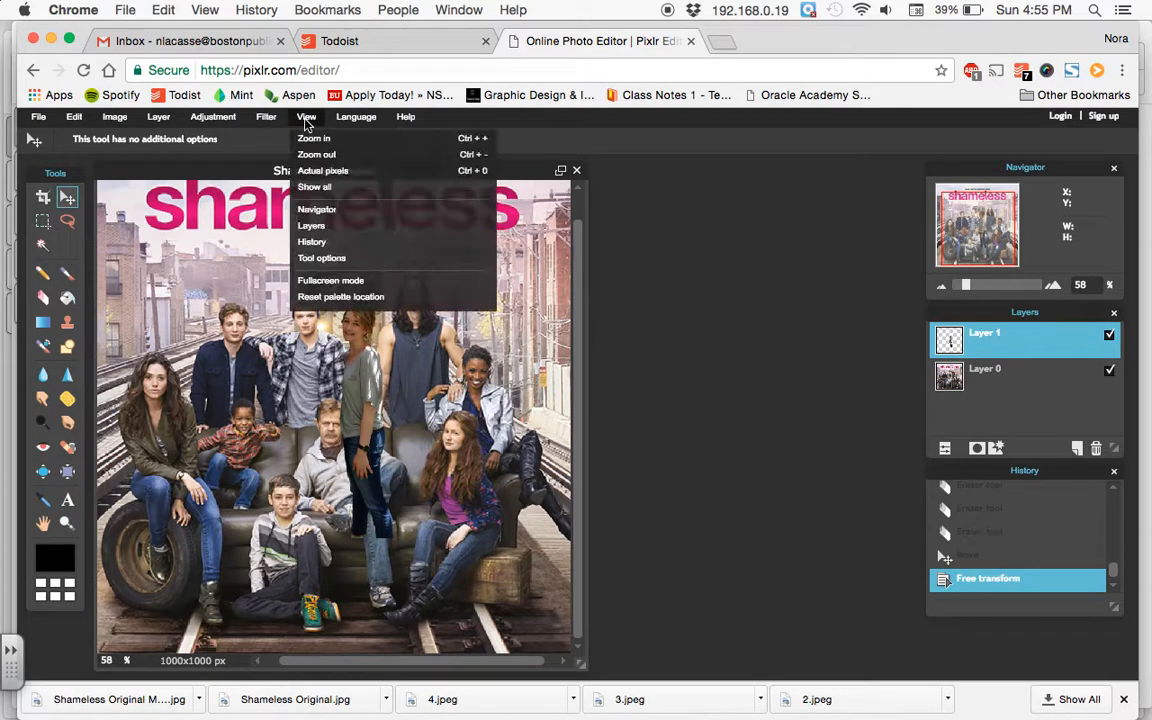
mouse_move(226, 120)
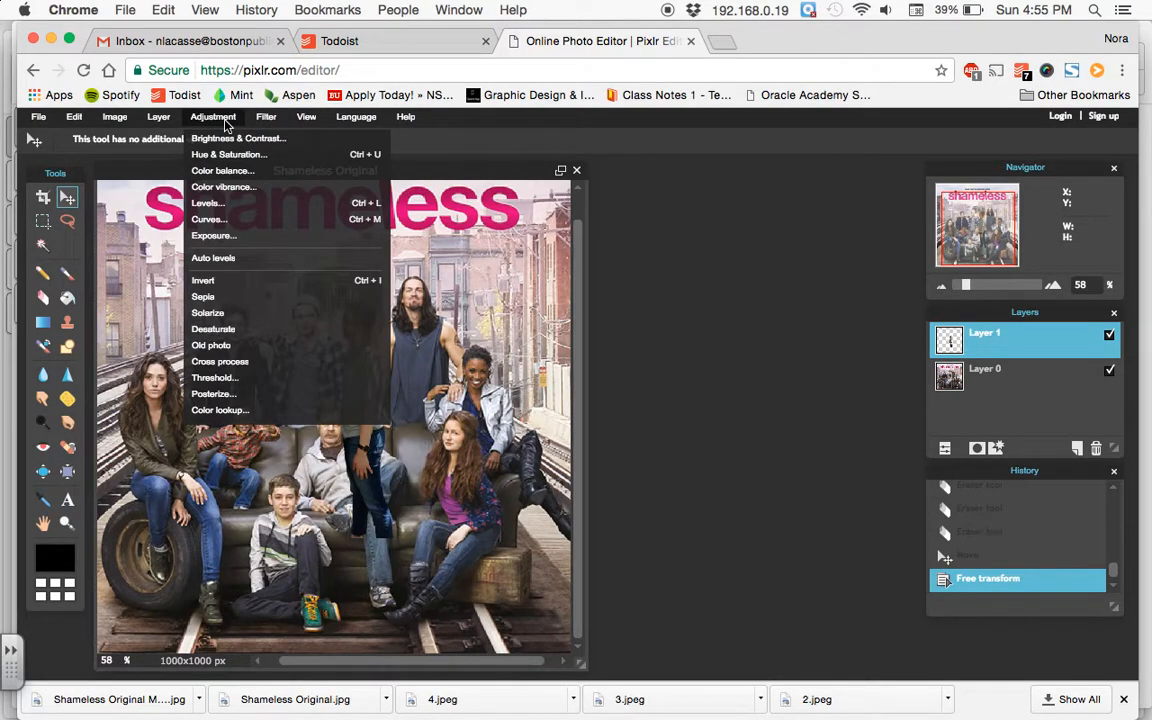
left_click(232, 138)
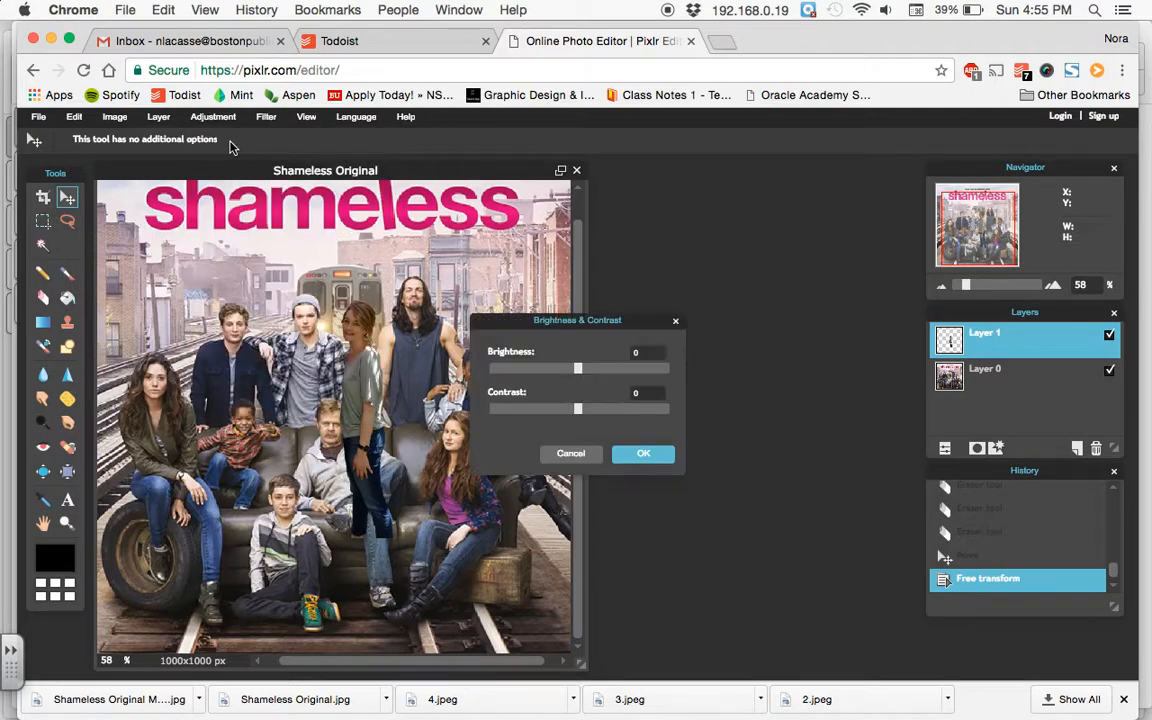
left_click_drag(581, 375, 589, 377)
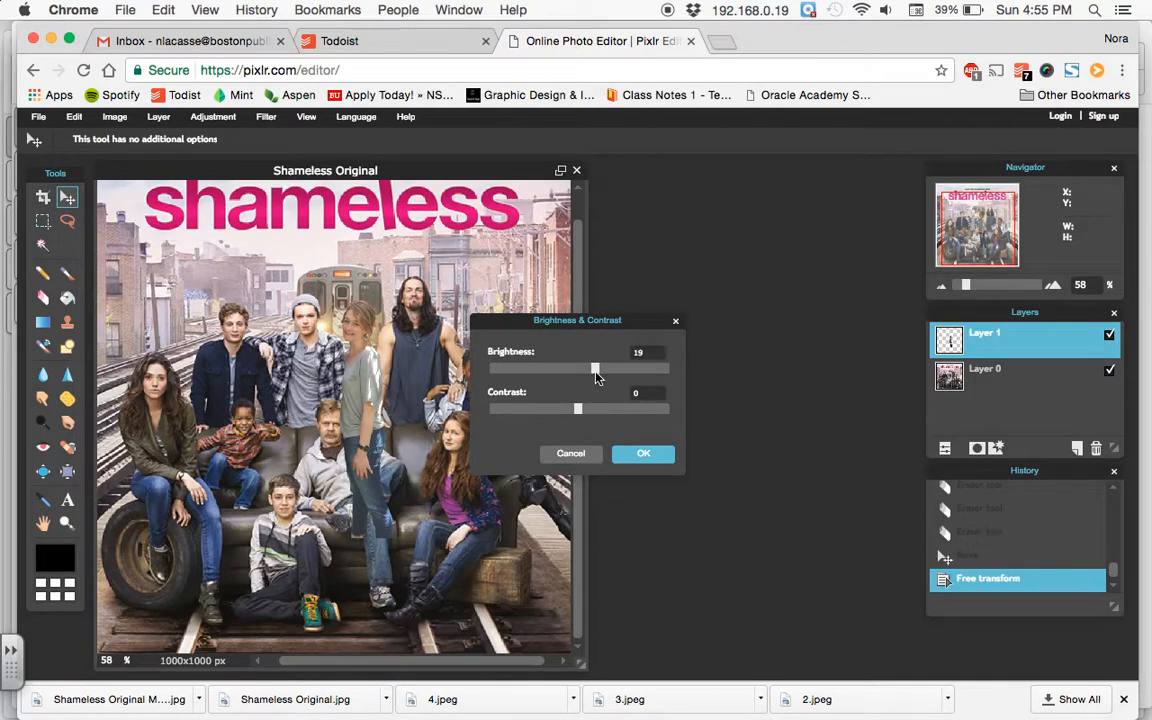
mouse_move(590, 375)
left_mouse_down()
mouse_move(592, 412)
mouse_move(593, 371)
left_mouse_up()
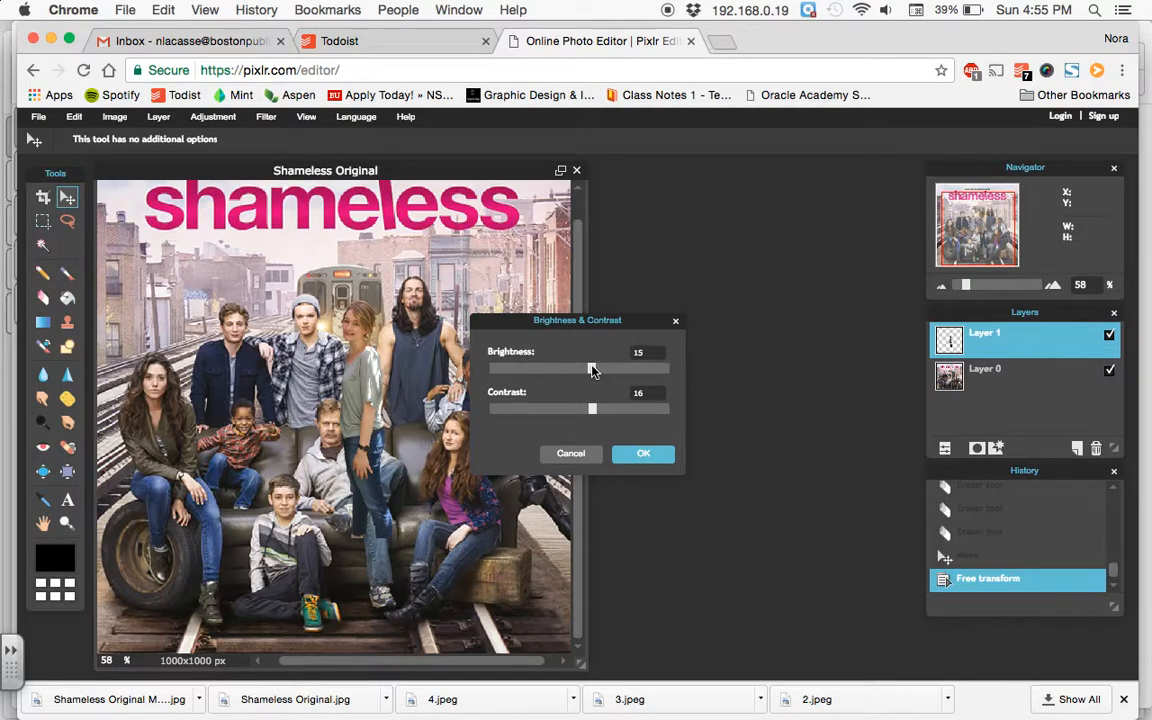
left_click(634, 457)
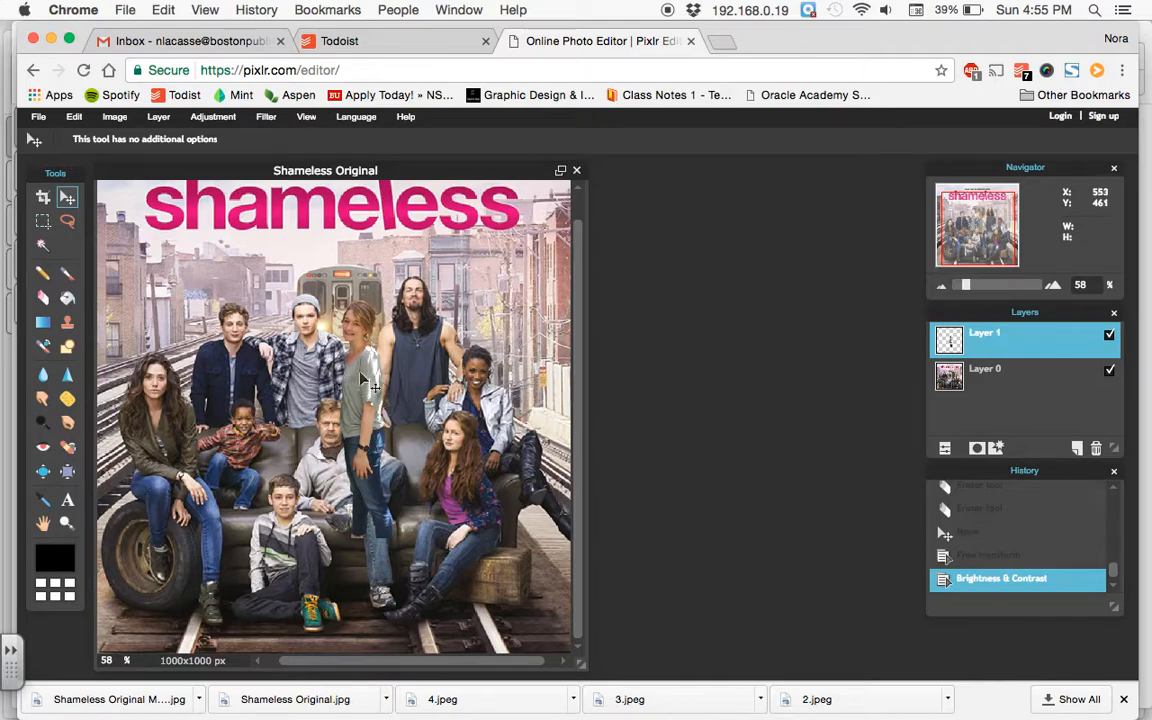
left_click_drag(363, 376, 485, 390)
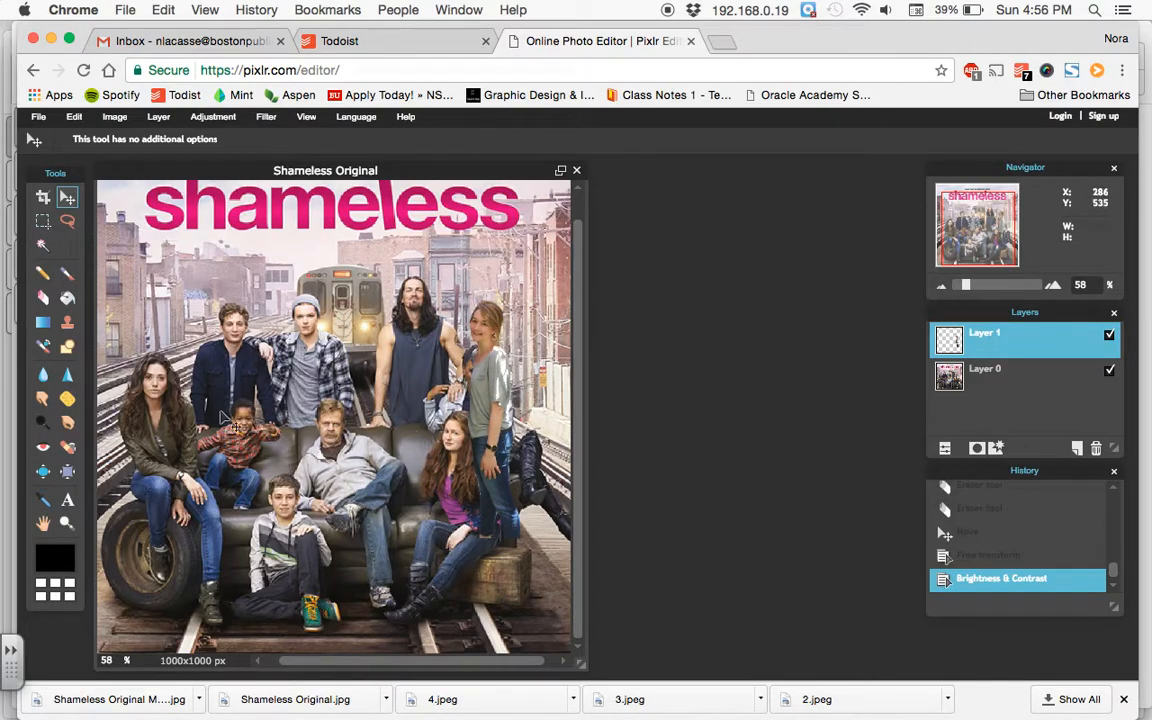
Lasso the seated man and surrounding couch on Layer 0 and paste a copy as a new layer.
left_click(67, 222)
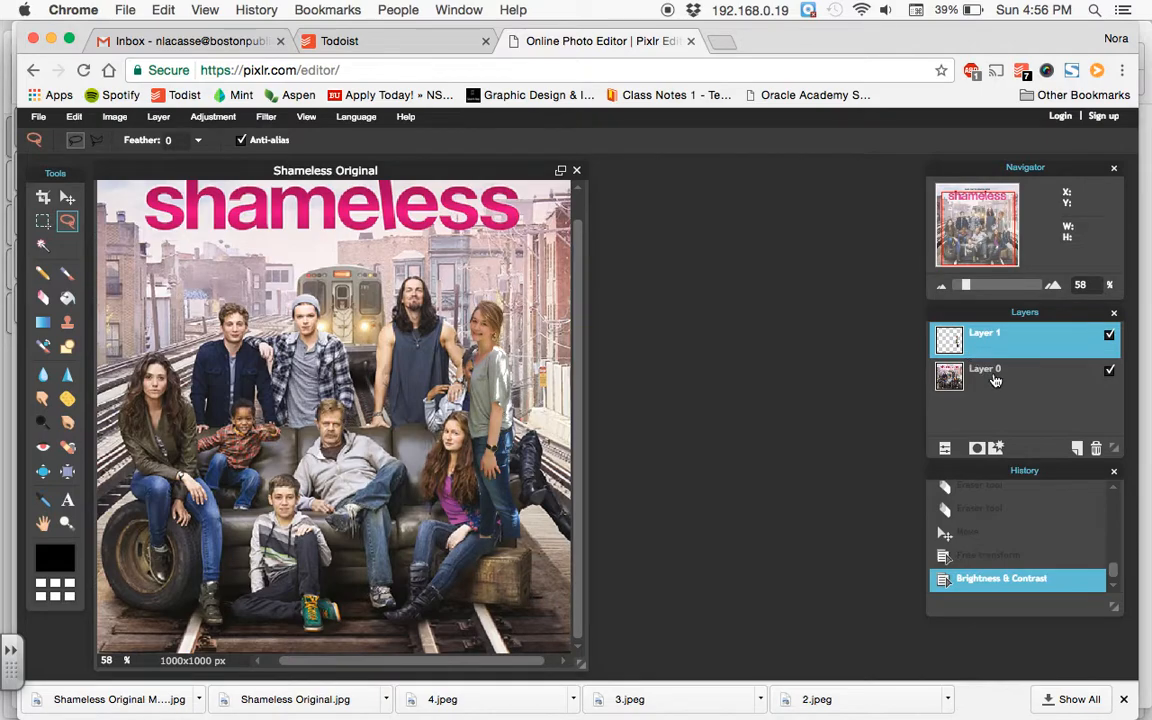
left_click(962, 382)
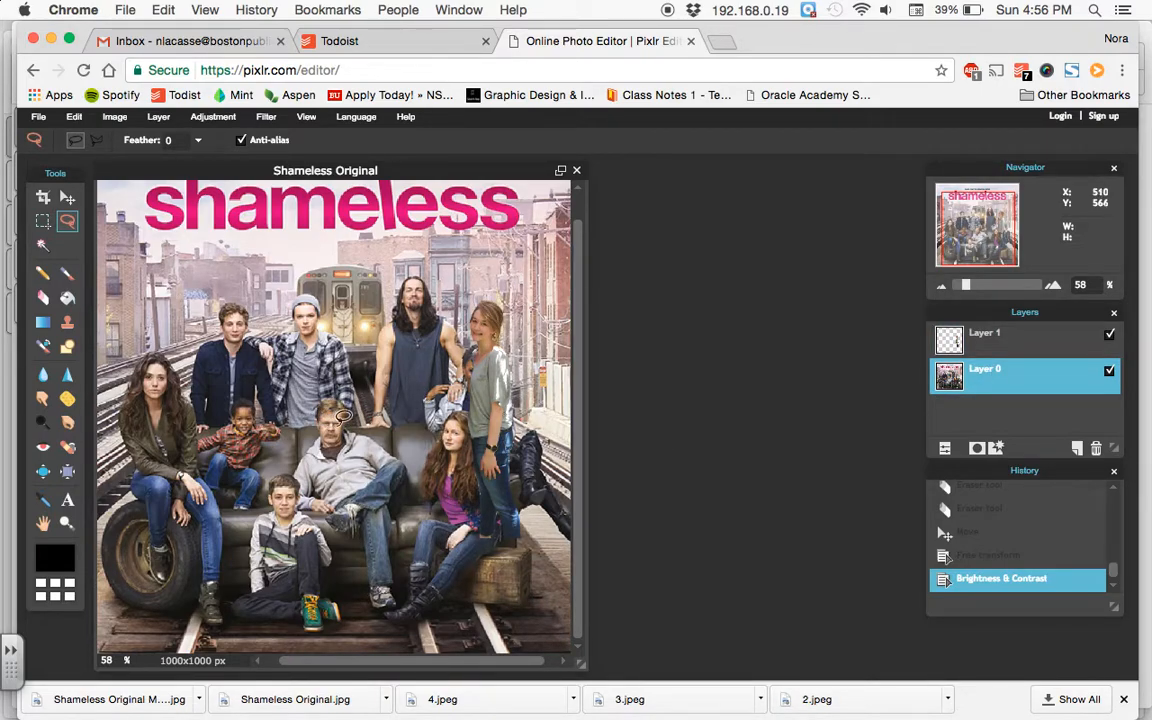
mouse_move(392, 415)
left_mouse_down()
mouse_move(439, 487)
mouse_move(434, 547)
mouse_move(401, 597)
mouse_move(334, 609)
mouse_move(271, 545)
mouse_move(264, 488)
mouse_move(322, 413)
left_mouse_up()
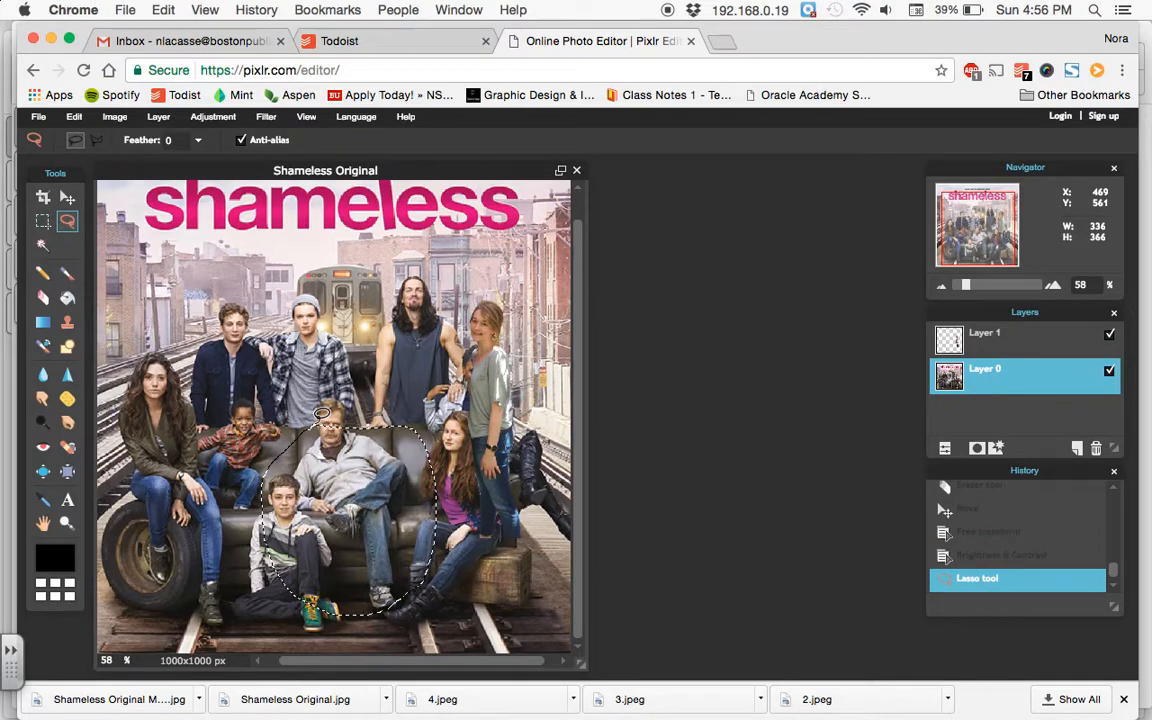
key("super+c")
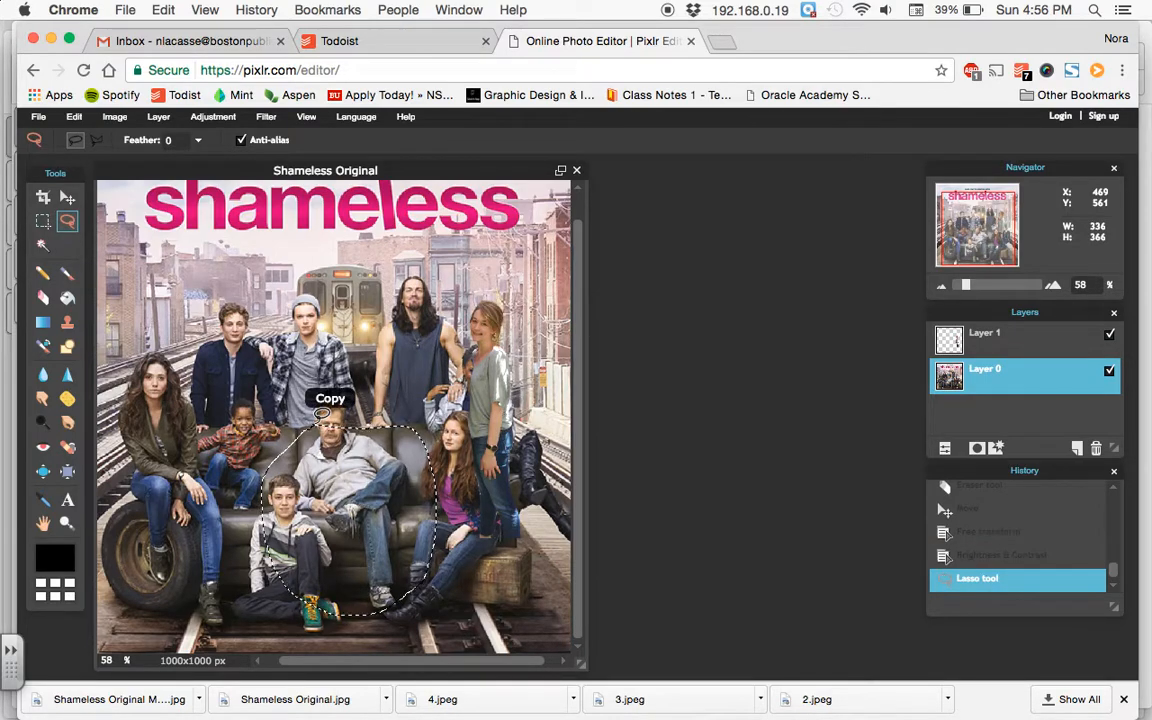
key("super+v")
Shift the pasted couch copy toward the tire and return the woman to between the plaid-shirted man and the long-haired man.
left_click(67, 198)
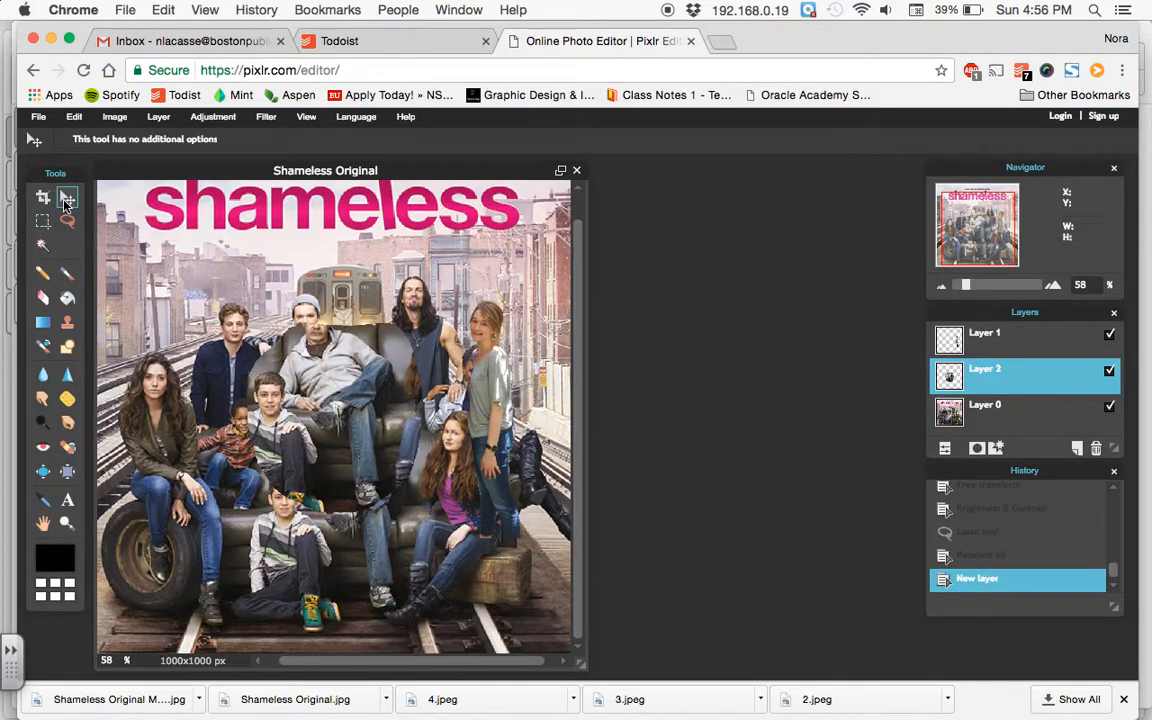
left_click_drag(325, 364, 238, 537)
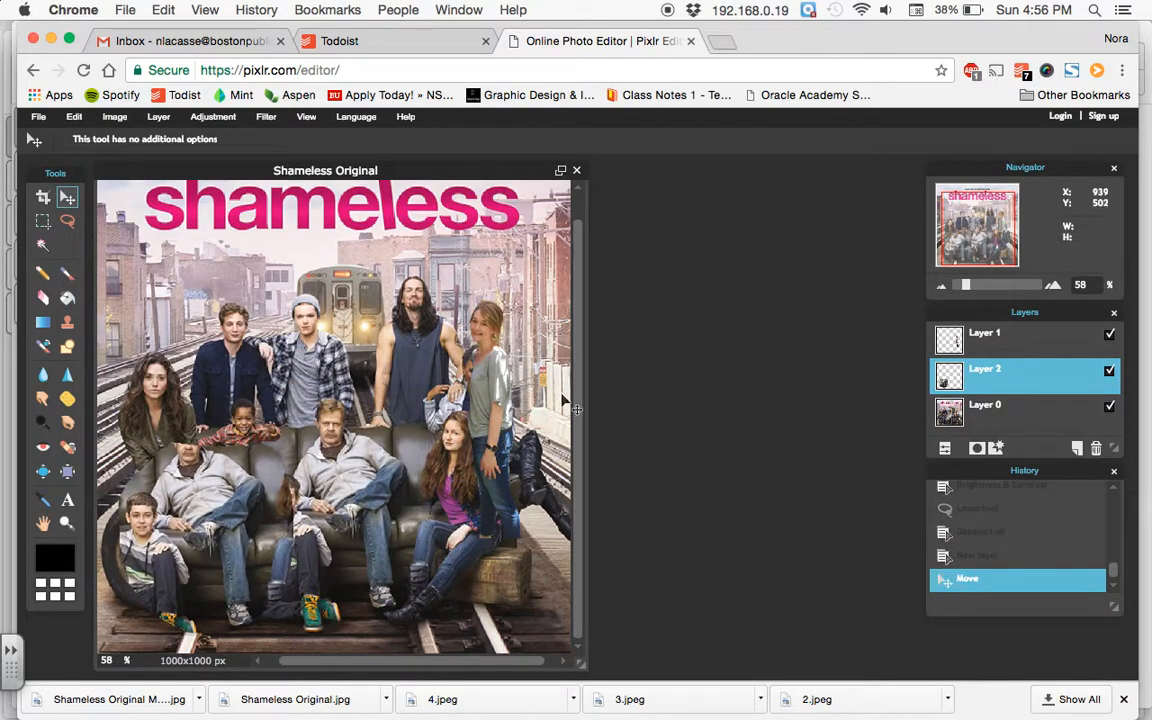
left_click_drag(434, 350, 364, 398)
left_click(995, 336)
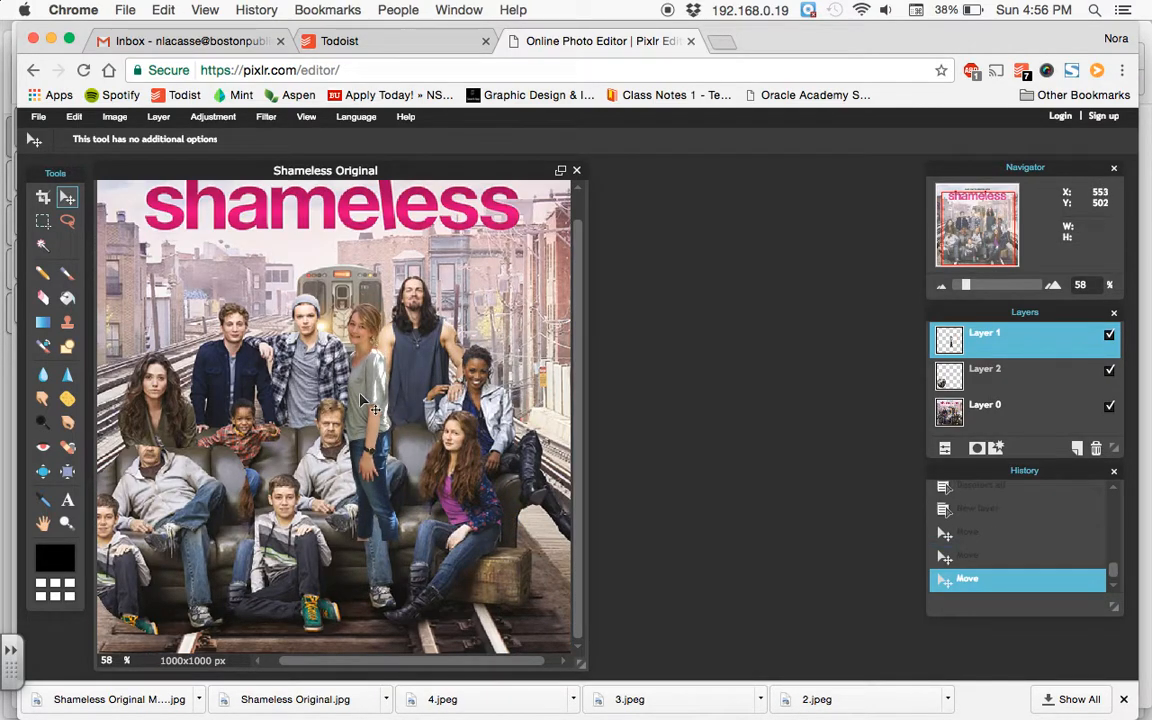
Place Layer 2 above Layer 1 and align its couch copy over the original seated man, covering the woman's legs.
left_click_drag(142, 481, 255, 488)
left_click(998, 372)
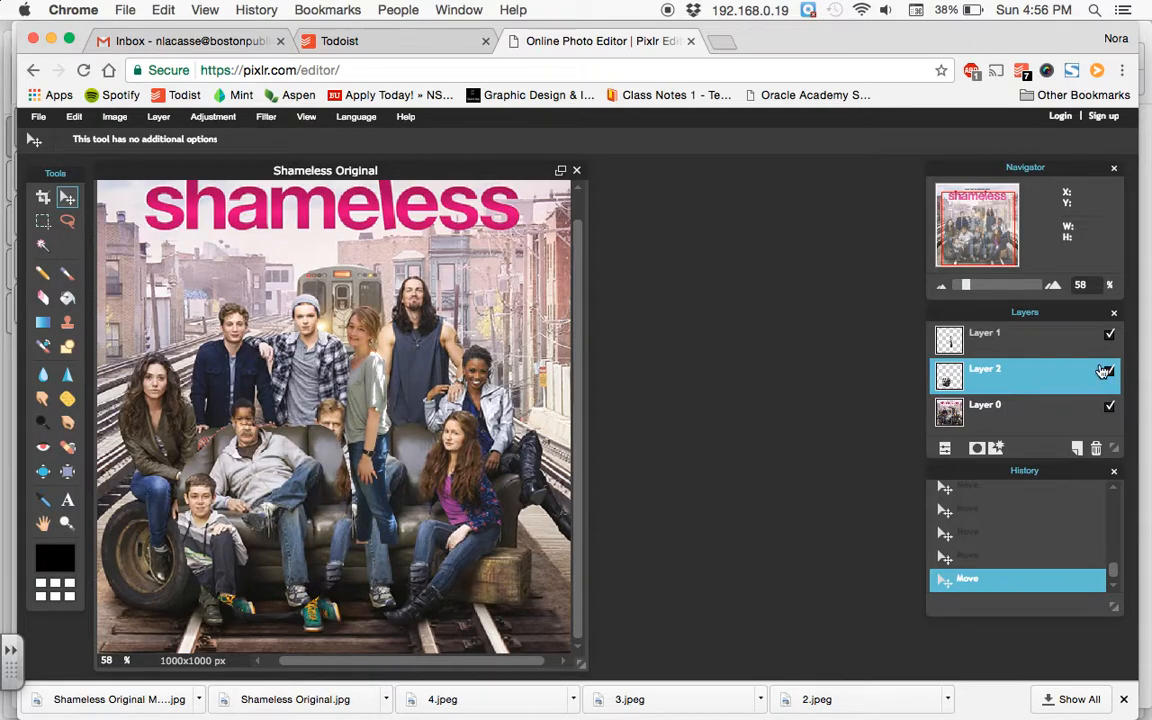
left_click_drag(1028, 381, 1025, 335)
left_click_drag(290, 448, 378, 484)
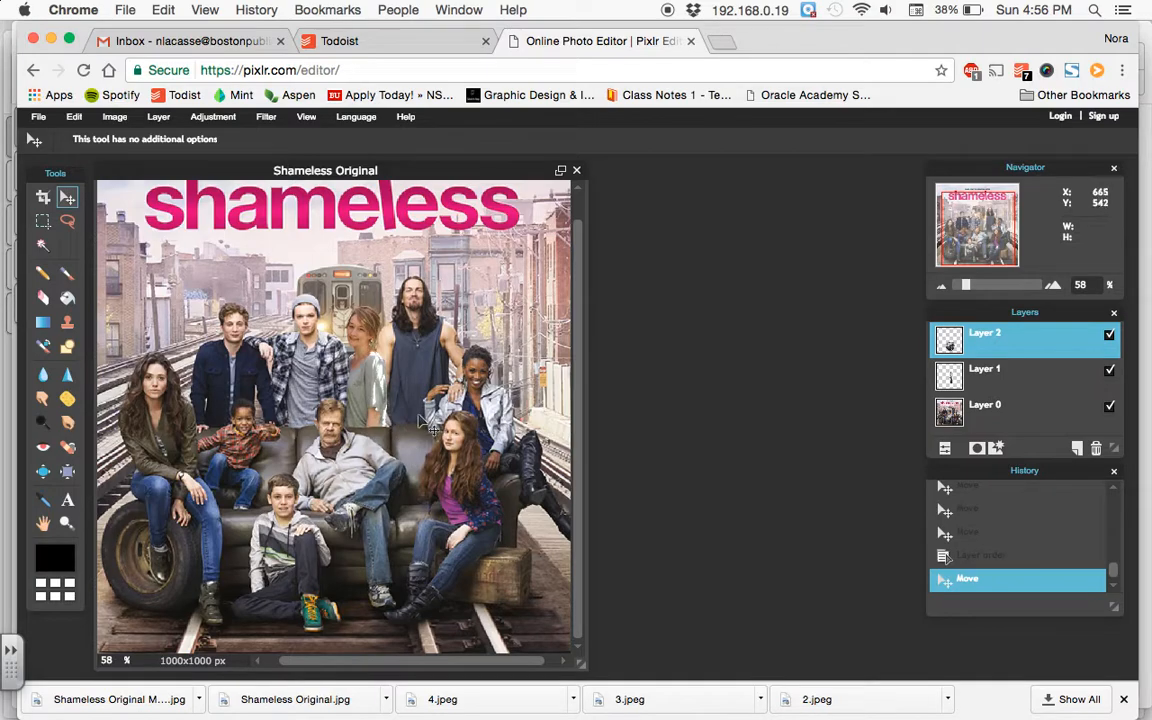
Delete Layer 2 with the copied couch area.
right_click(1020, 347)
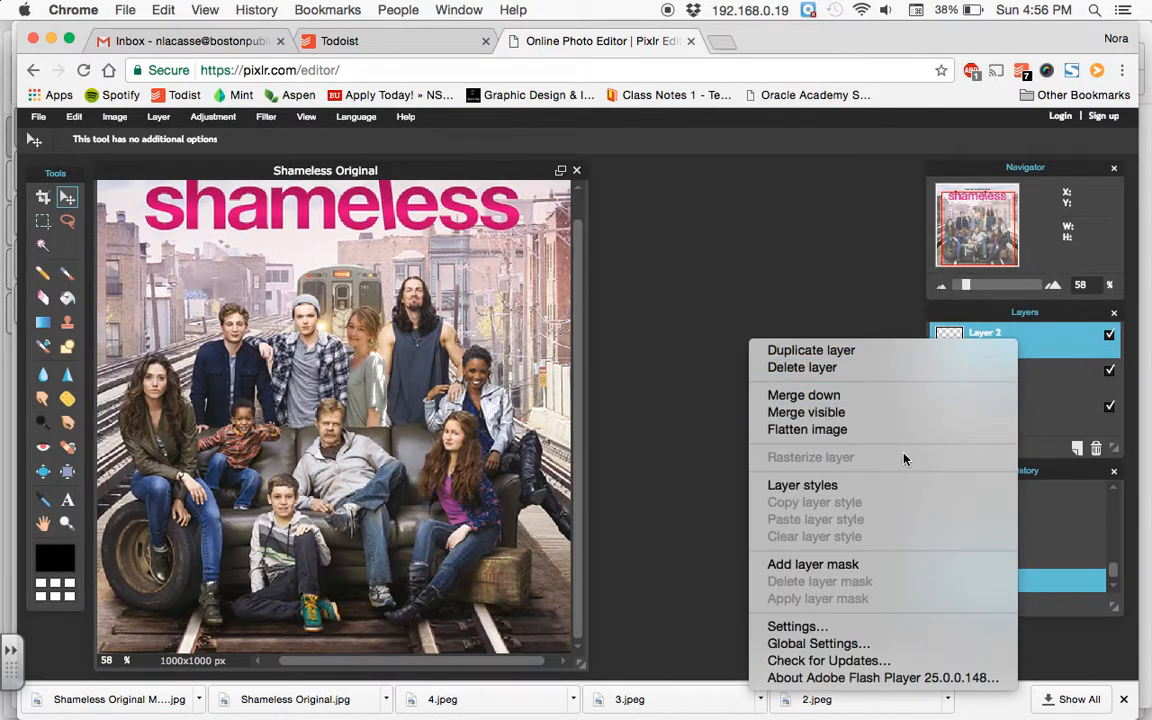
left_click(897, 370)
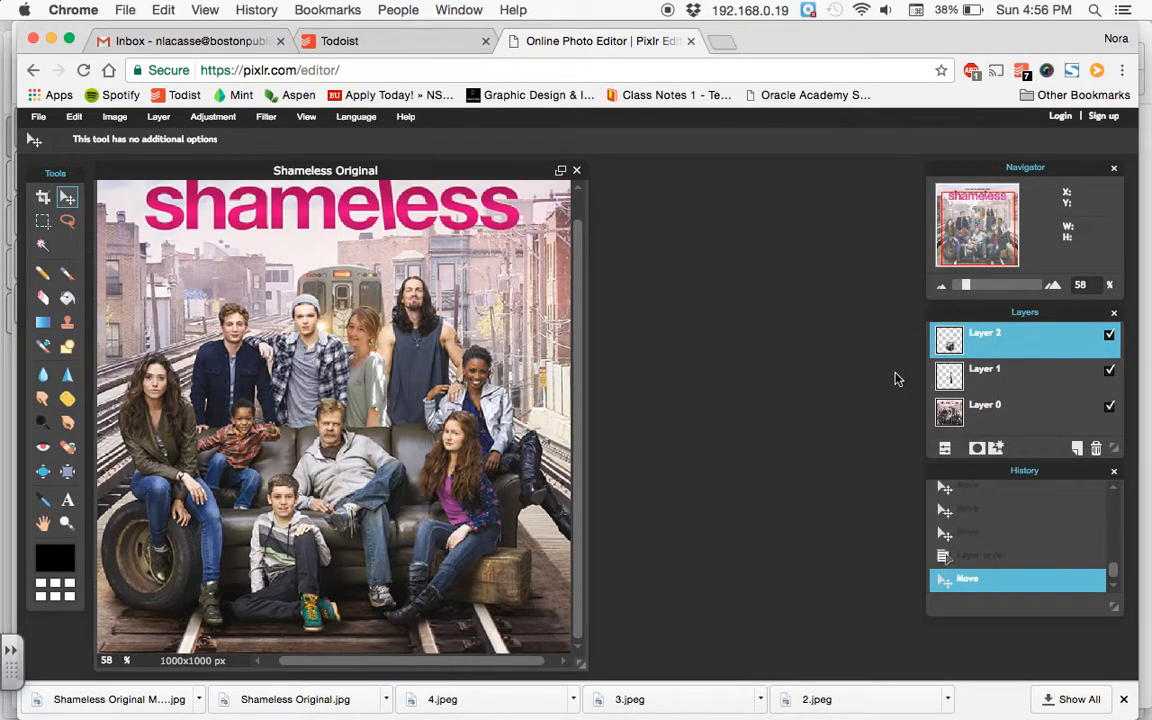
Erase the woman's legs and lower body over the couch and seated man on Layer 1 with the hard round size 70 brush.
left_click(43, 300)
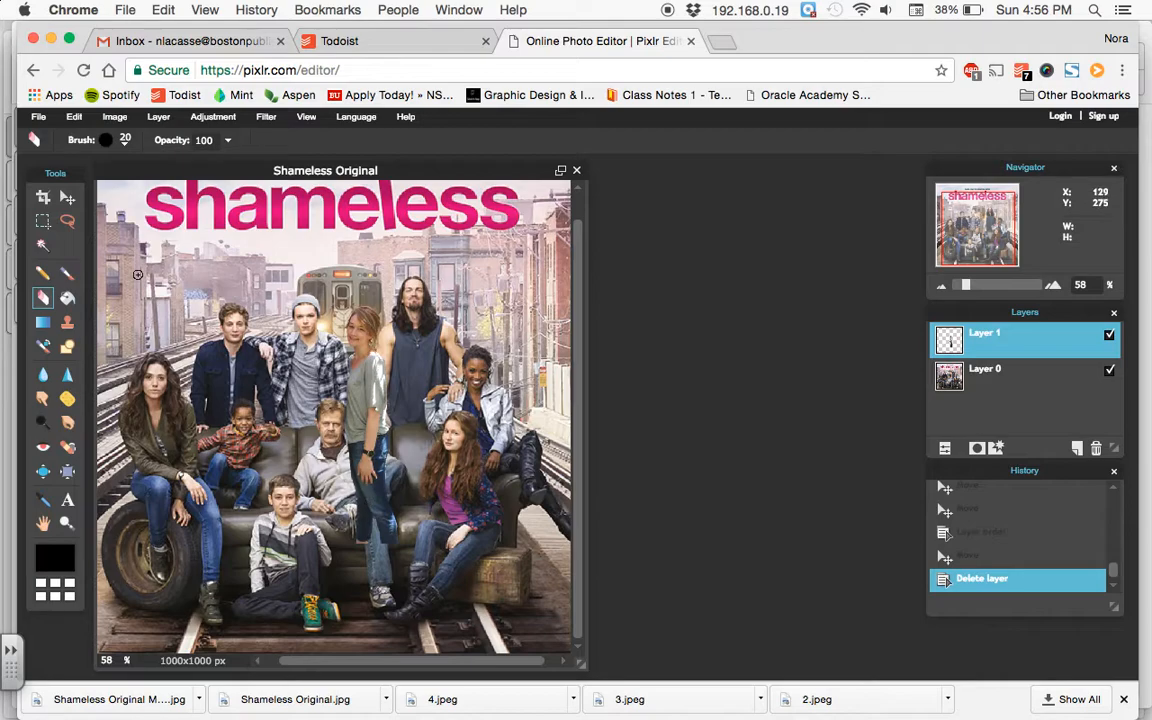
left_click(121, 140)
left_click(332, 200)
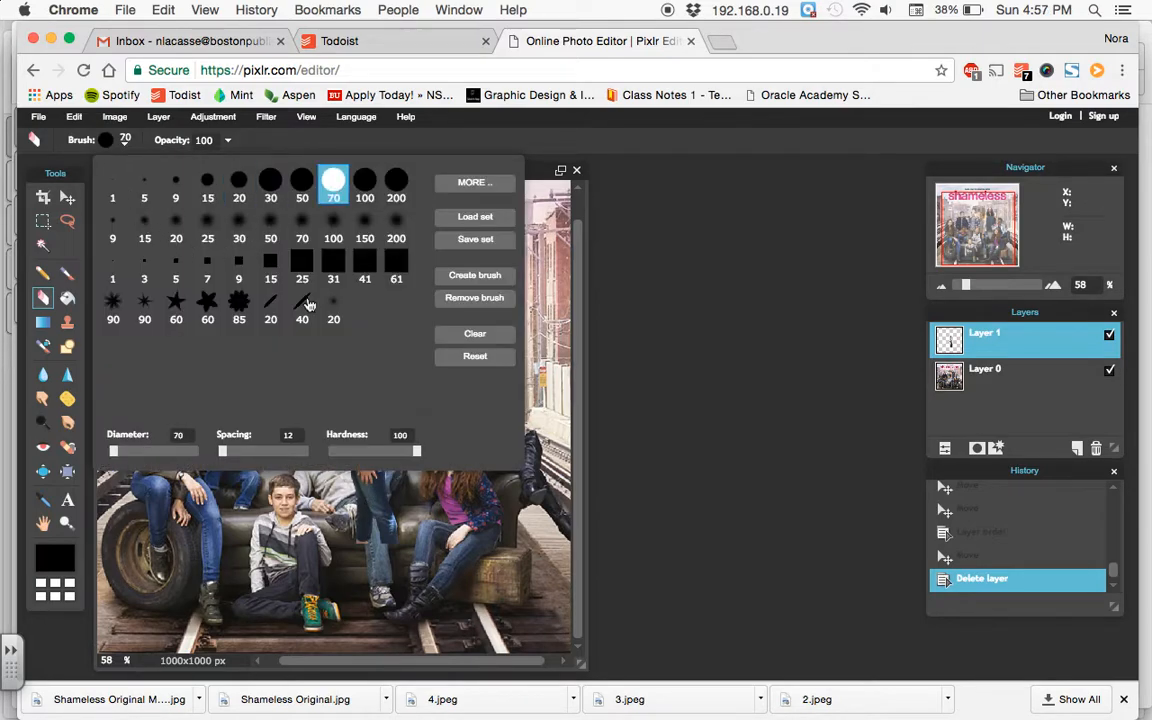
left_click(322, 578)
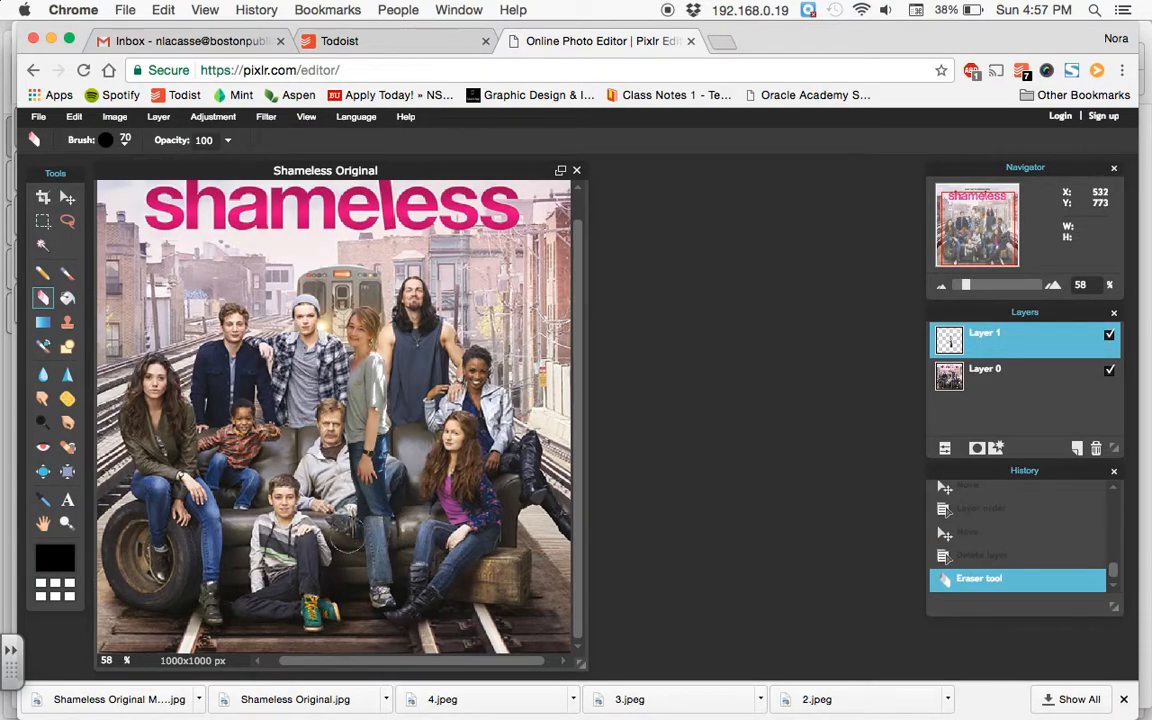
left_click_drag(378, 410, 292, 408)
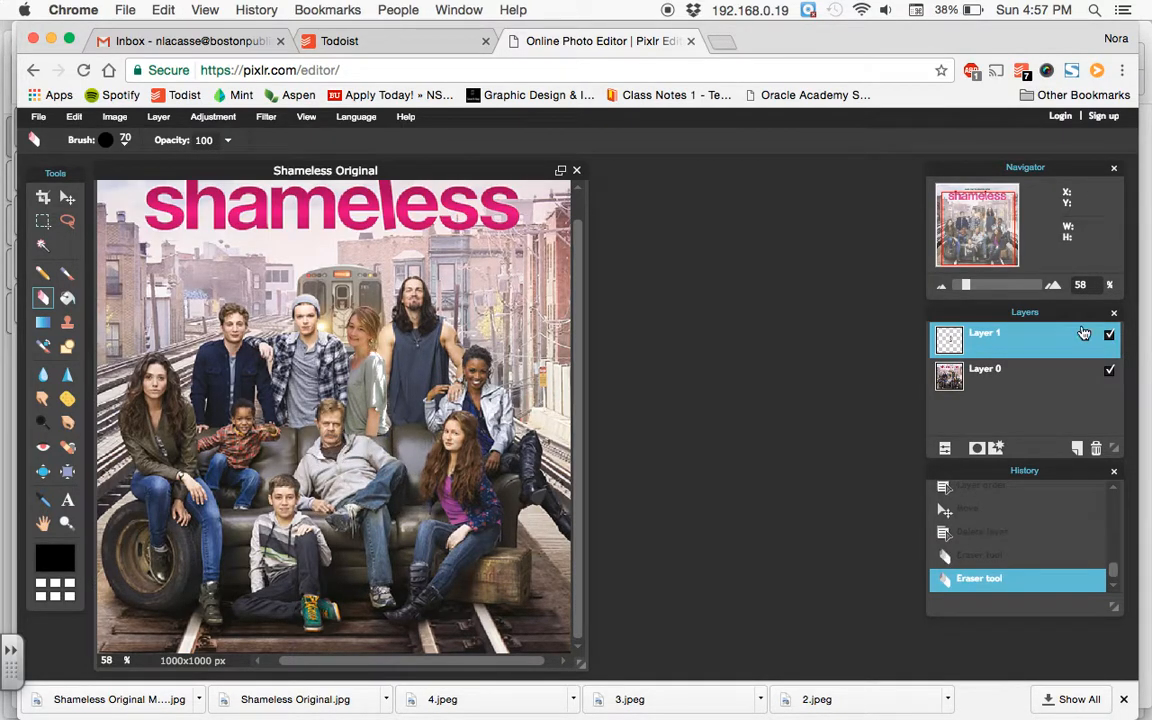
Erase the remaining strip of the woman's shirt and arm below the couch's back edge on Layer 1 with a size 20 brush.
left_click_drag(966, 287, 988, 285)
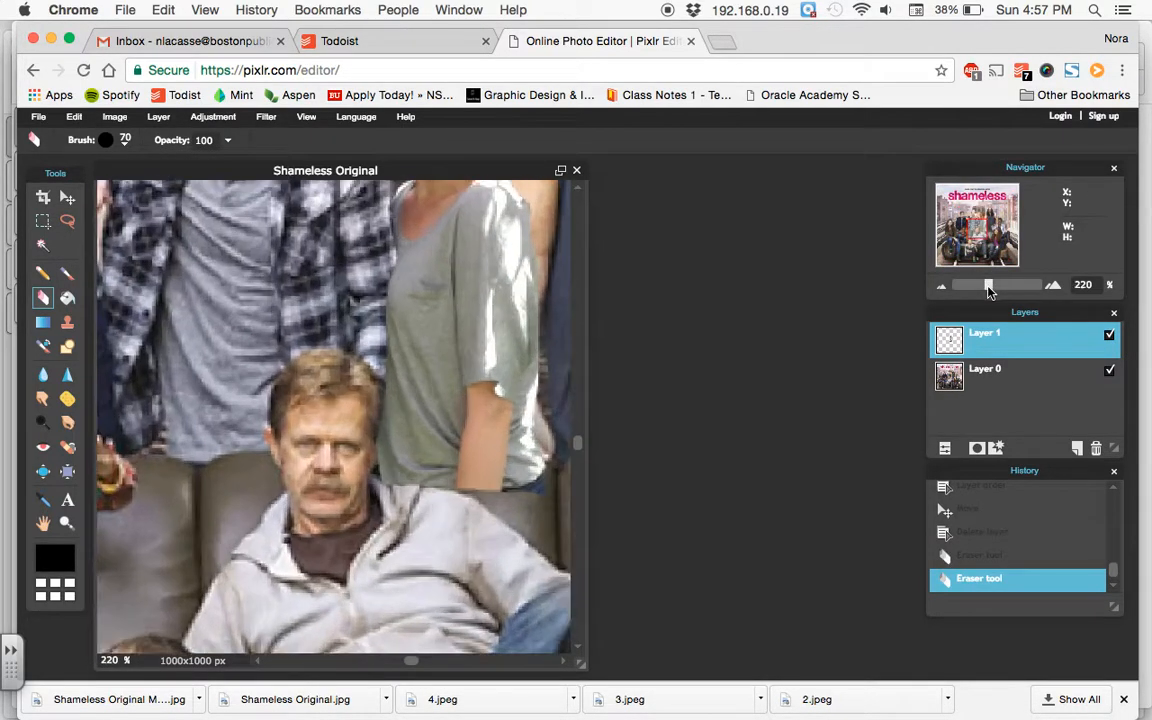
left_click(125, 146)
left_click(215, 166)
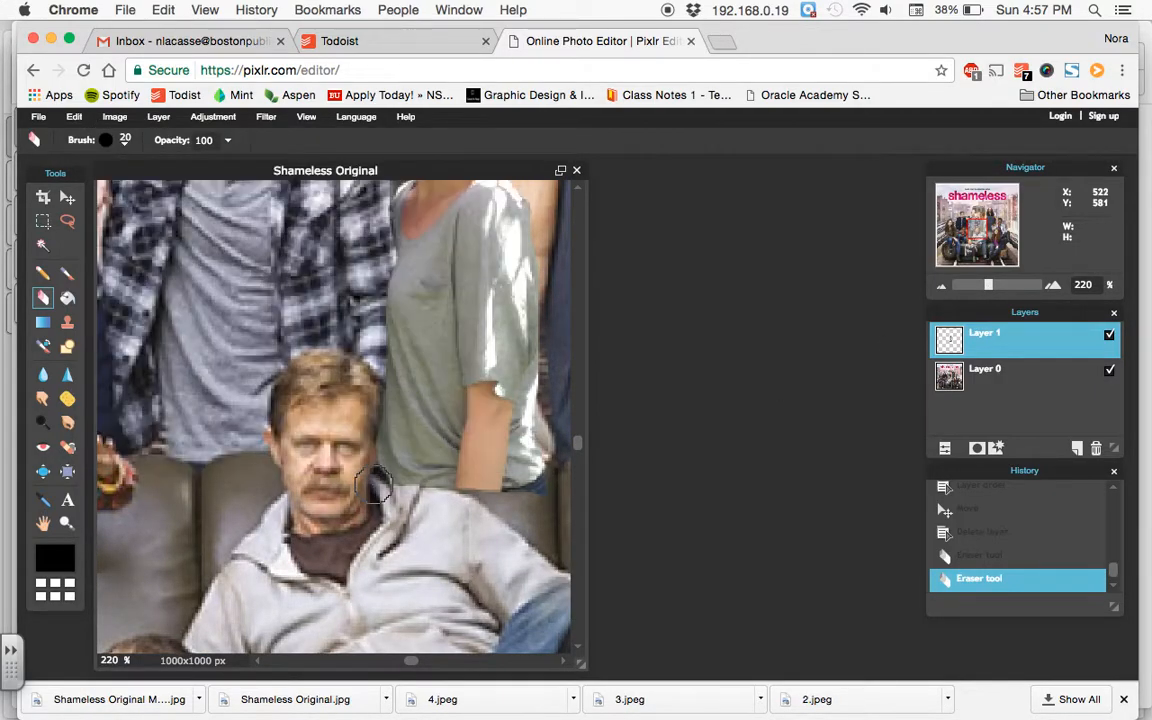
mouse_move(400, 464)
left_mouse_down()
mouse_move(505, 470)
mouse_move(448, 497)
mouse_move(458, 411)
left_mouse_up()
key("super+z")
mouse_move(481, 481)
left_mouse_down()
mouse_move(550, 485)
mouse_move(384, 486)
left_mouse_up()
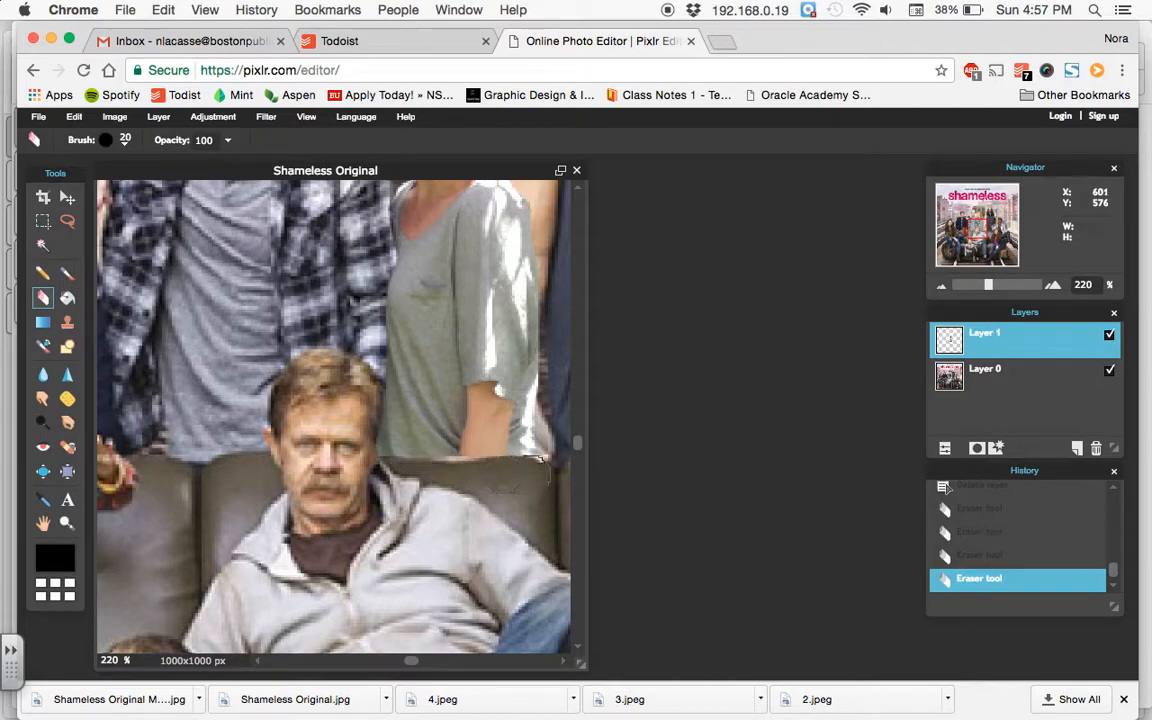
key("super+z")
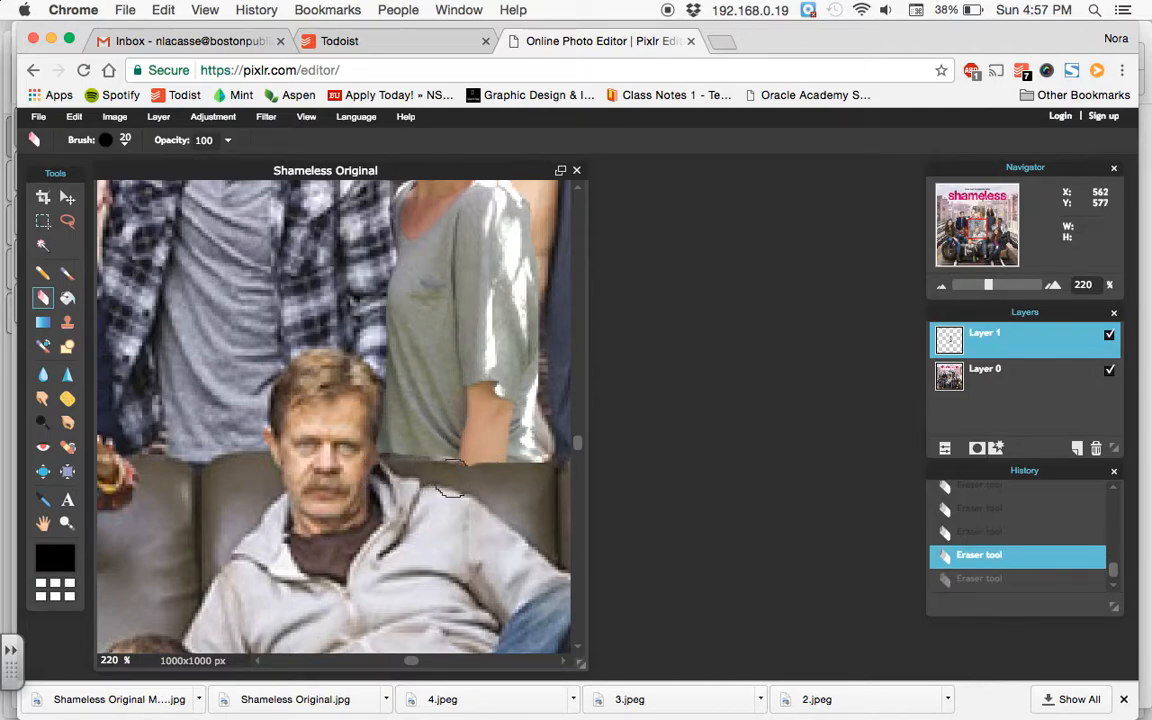
key("super+y")
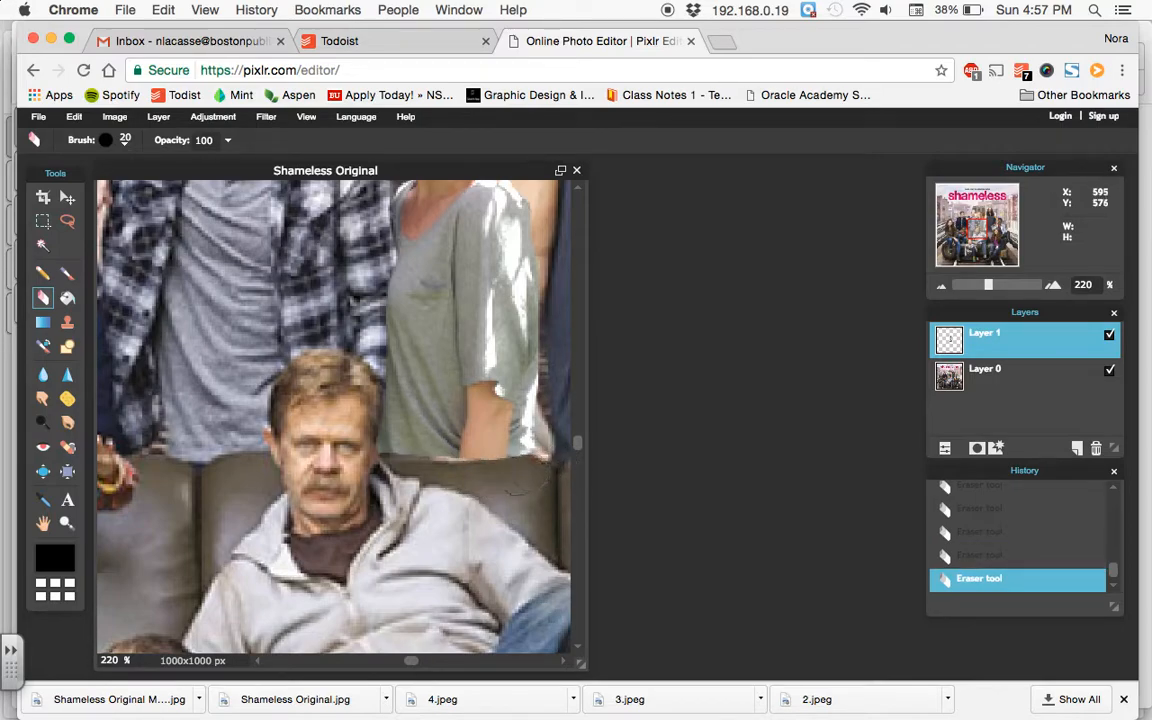
left_click_drag(990, 289, 966, 293)
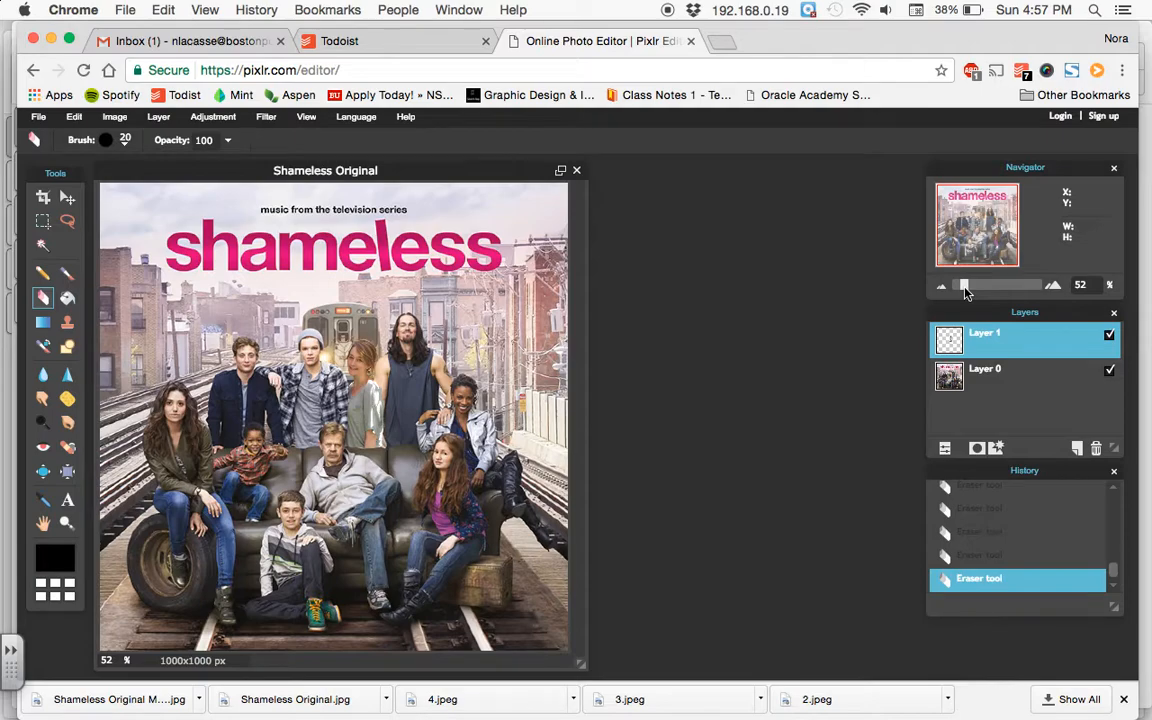
Try to save the poster to the computer as a JPEG named Shameless Original at quality 80.
left_click(40, 118)
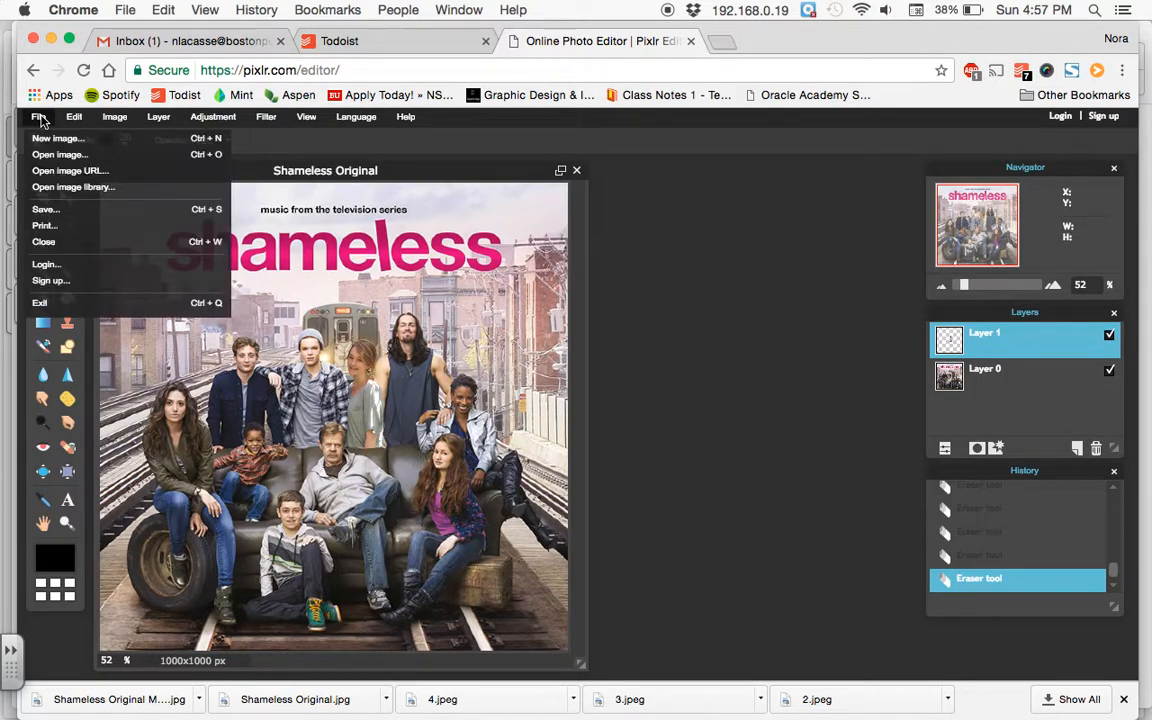
left_click(47, 209)
left_click(841, 340)
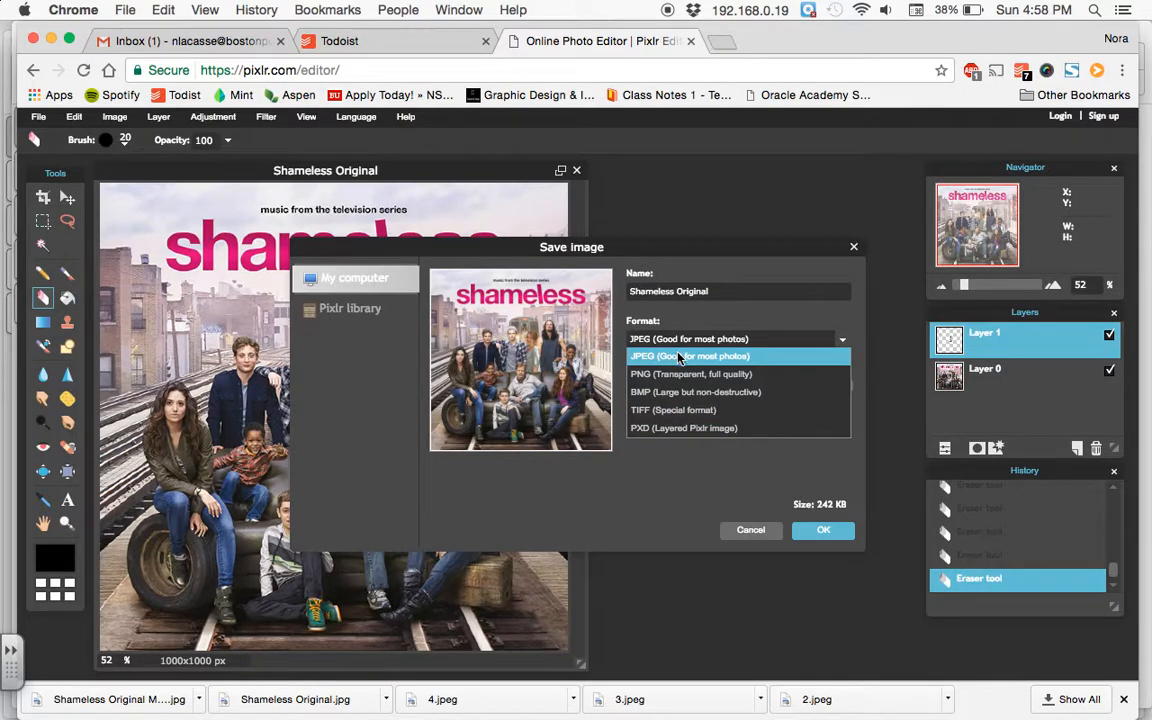
left_click(612, 316)
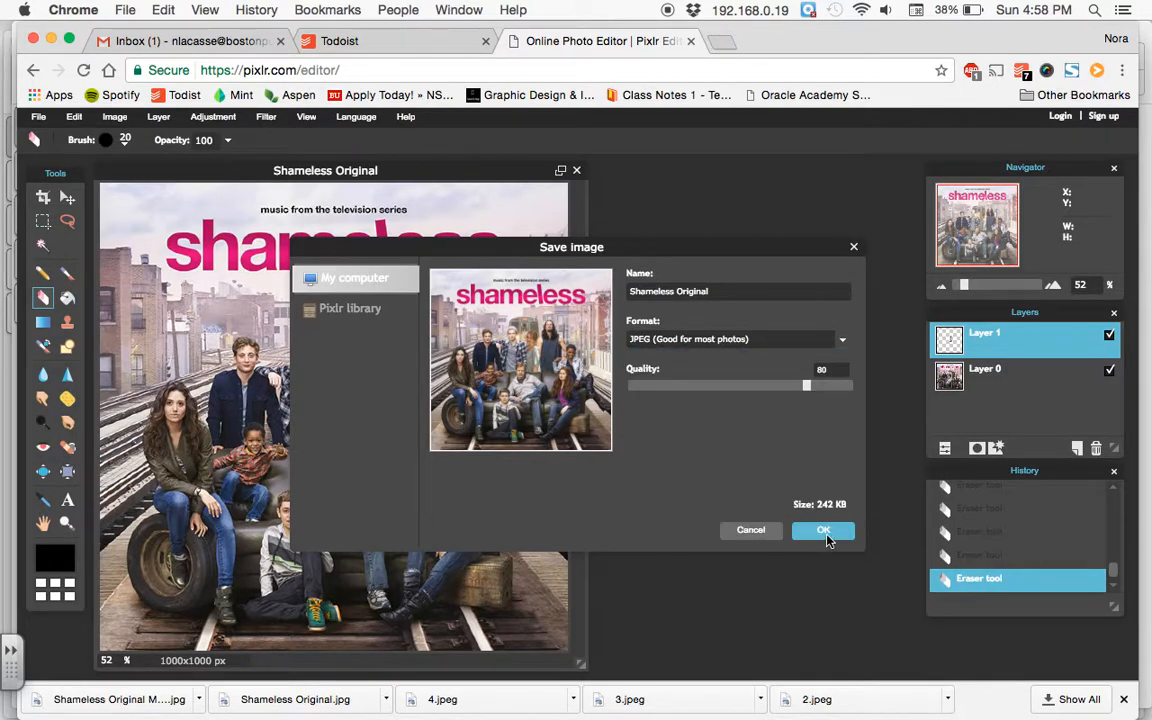
left_click(824, 532)
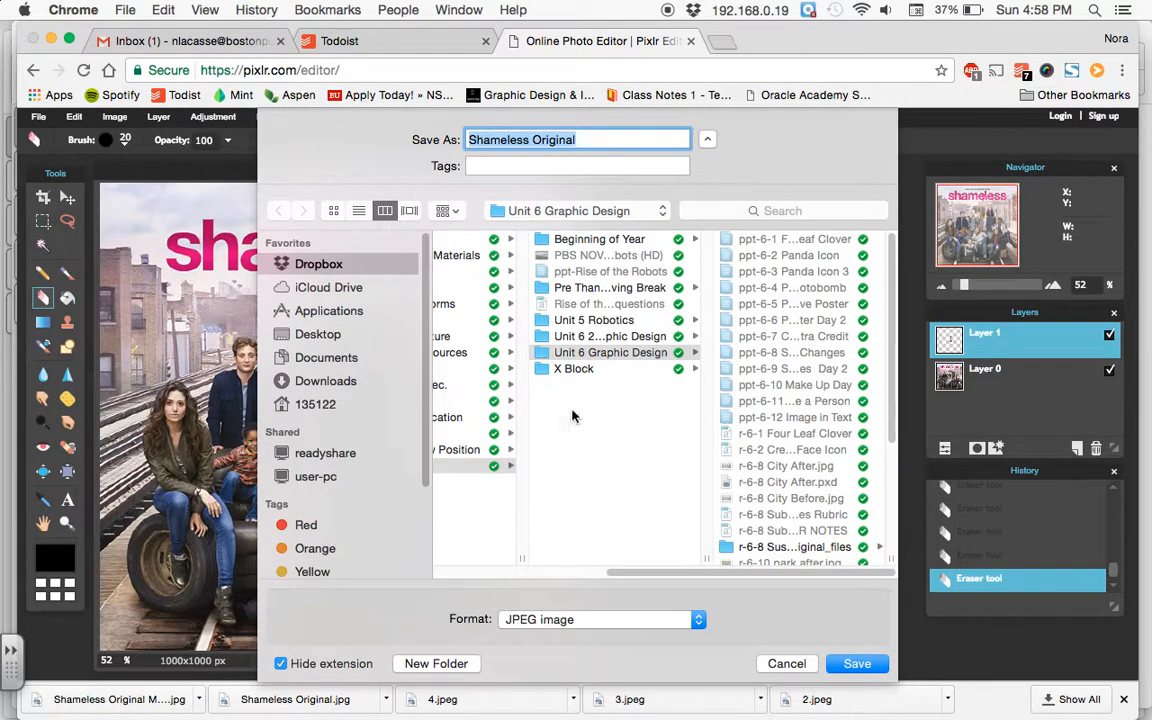
left_click(784, 667)
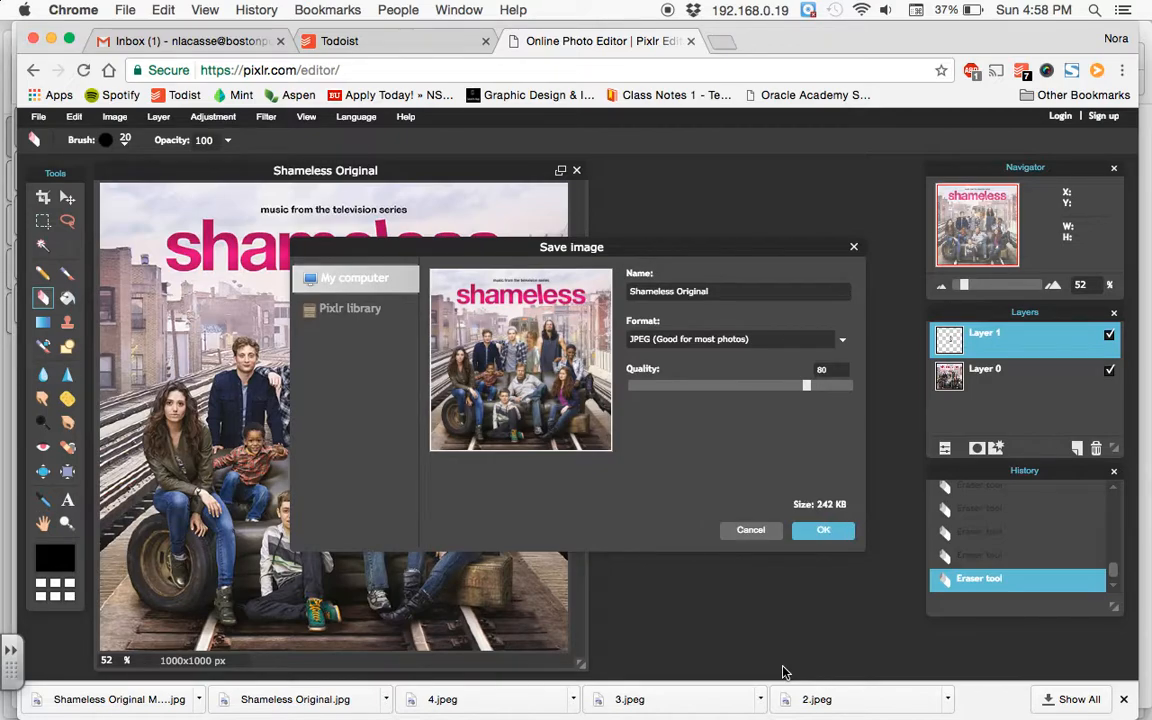